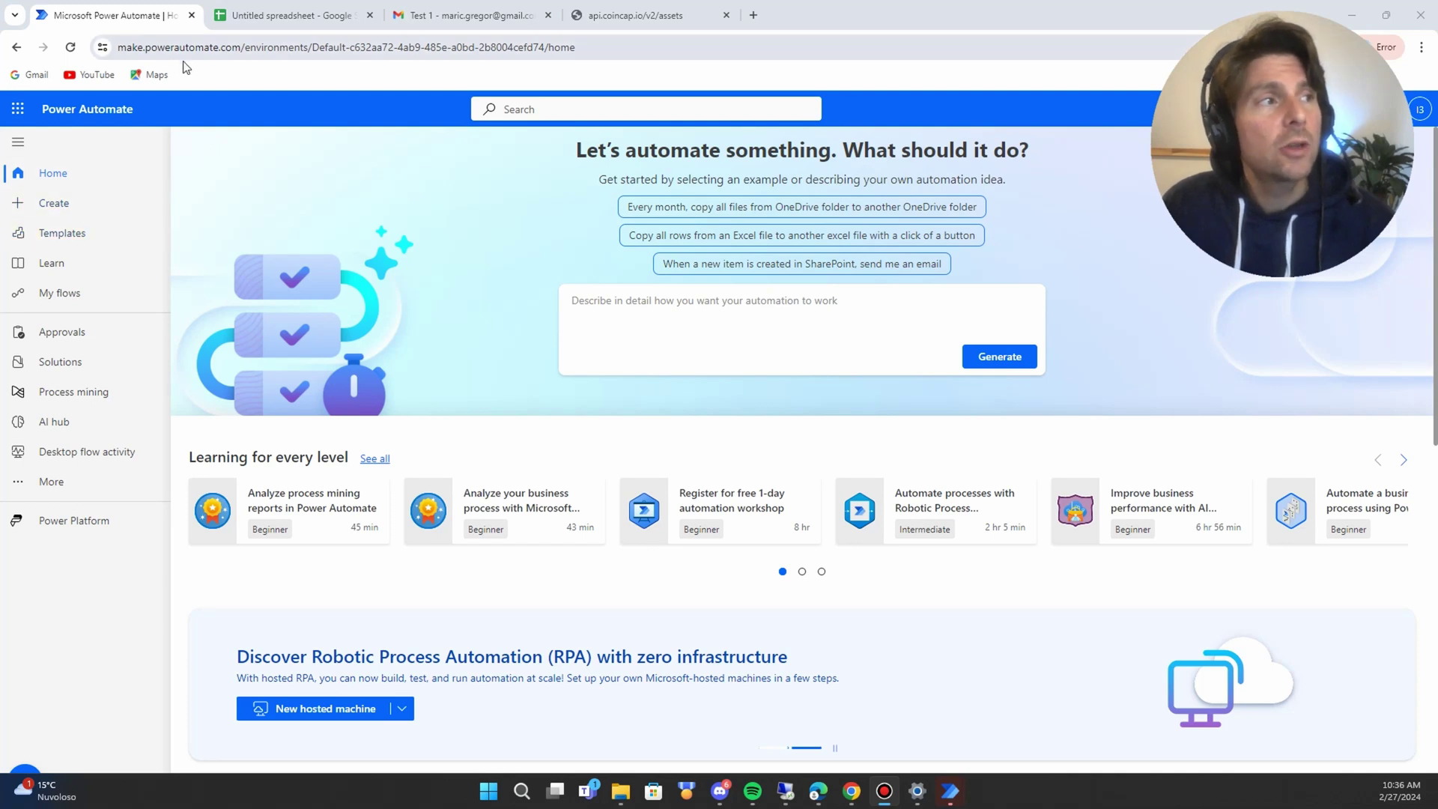
# - Browse the gallery of ready-made flow templates
pyautogui.click(64, 233)
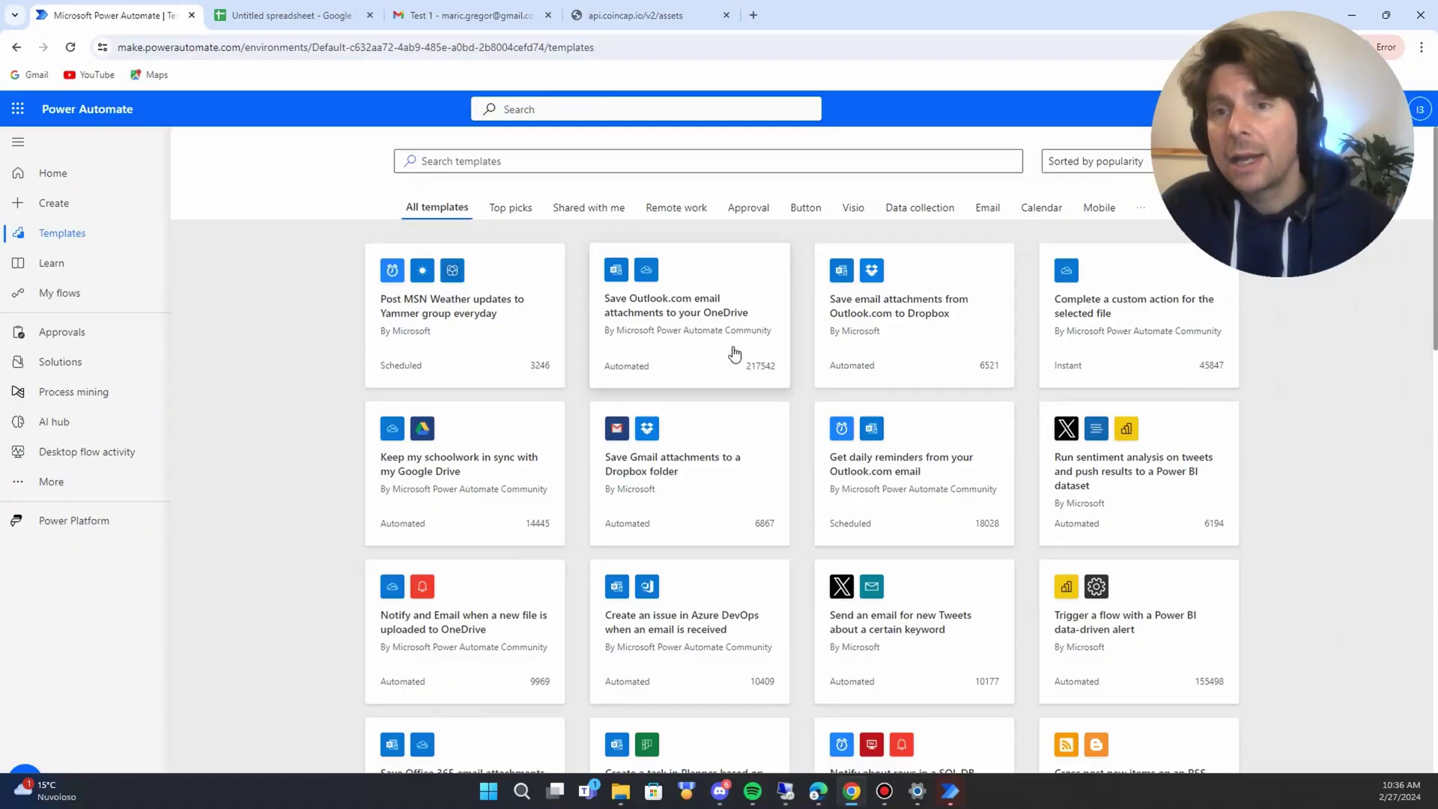
pyautogui.scroll(-4, 912, 318)
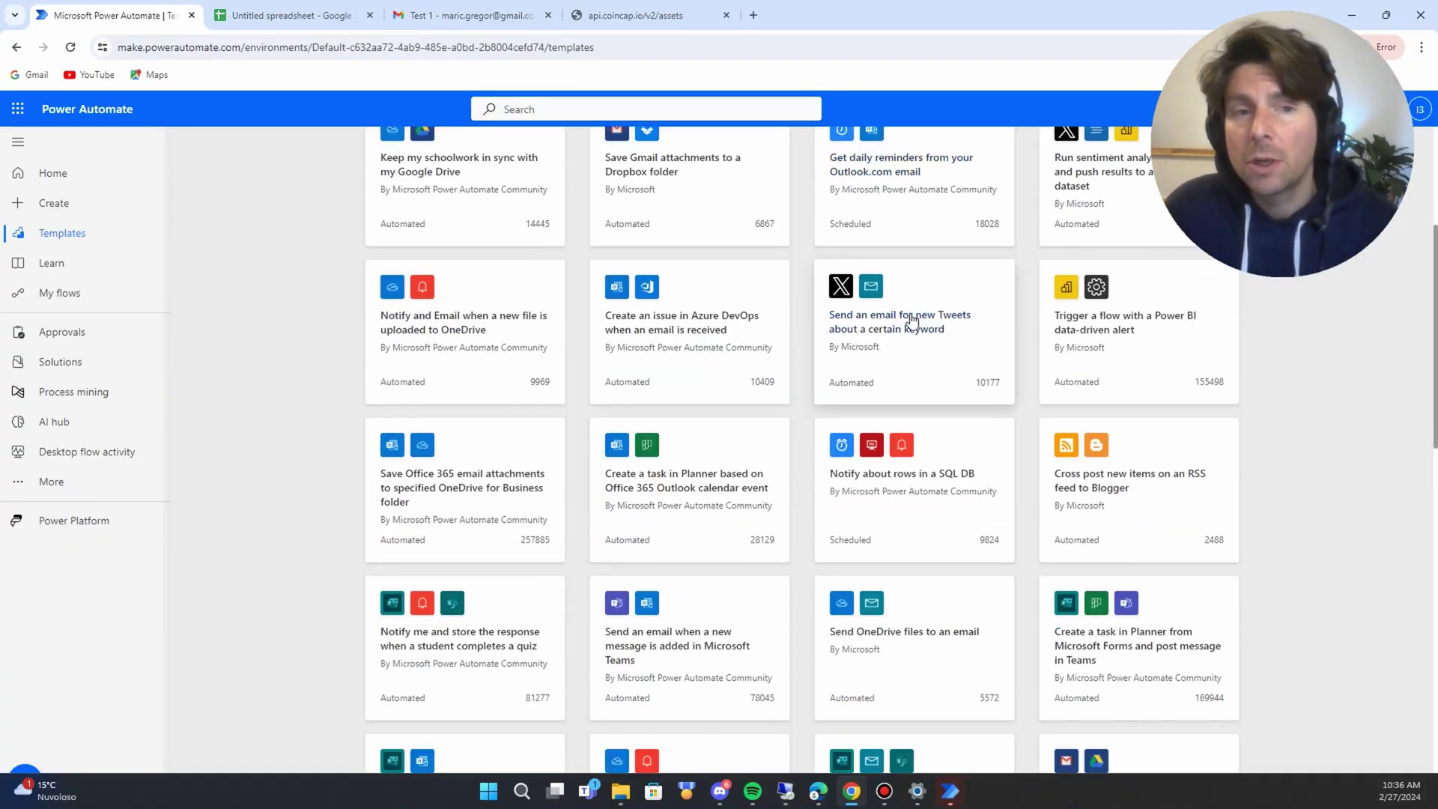
pyautogui.scroll(2, 912, 320)
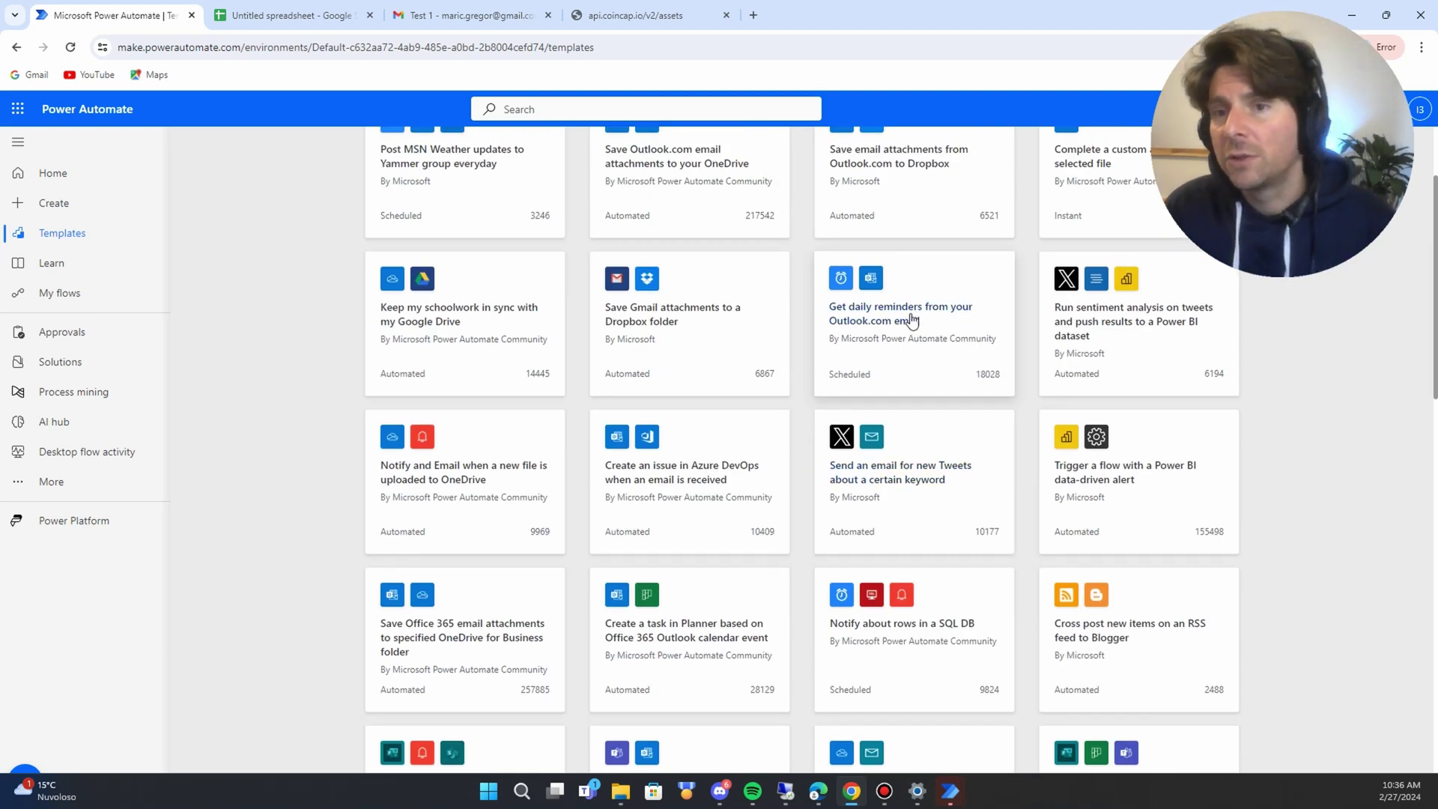
pyautogui.scroll(2, 911, 314)
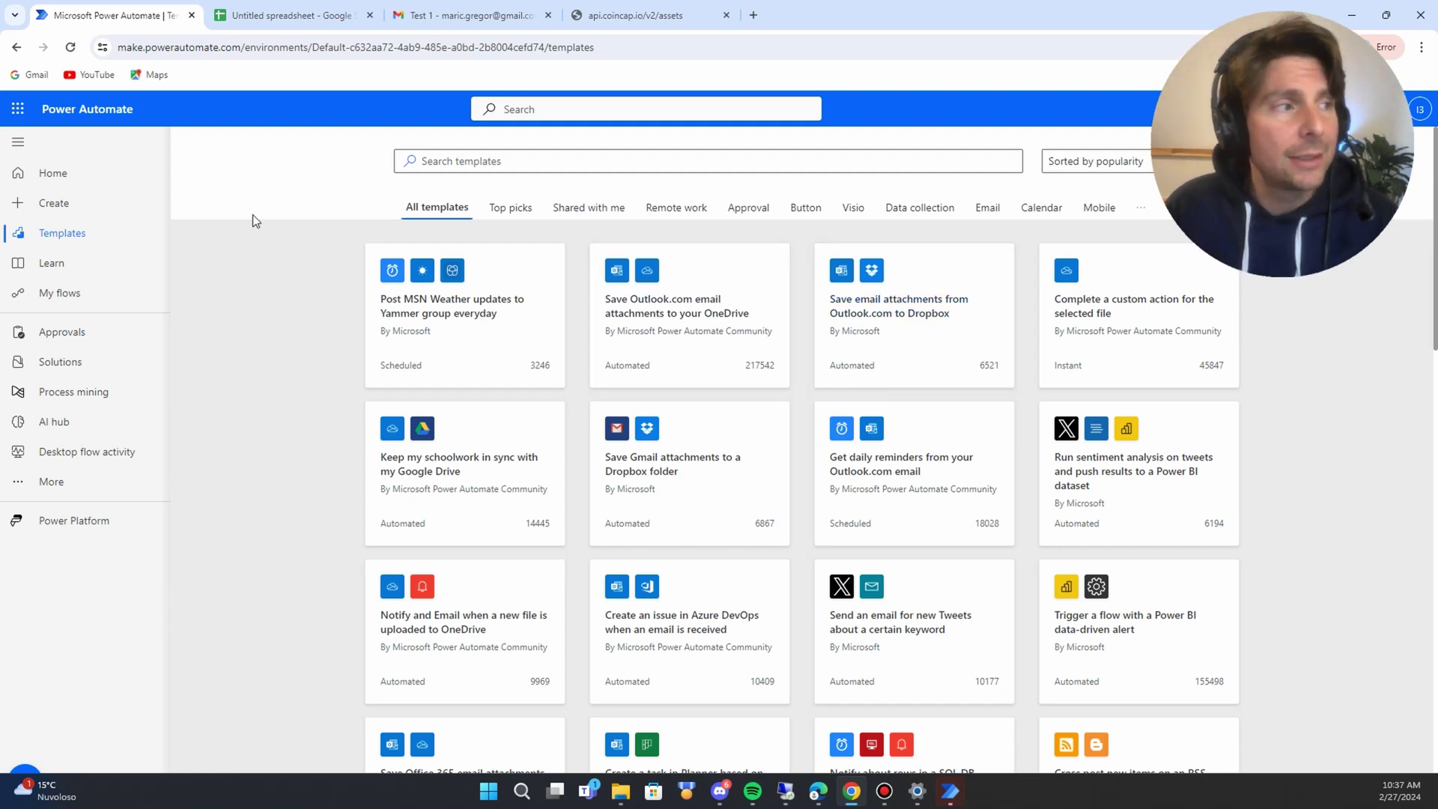
# - Preview the AI-suggested flow for "Every day, post a message to a chat or channel in teams" and return to the home page
pyautogui.click(87, 177)
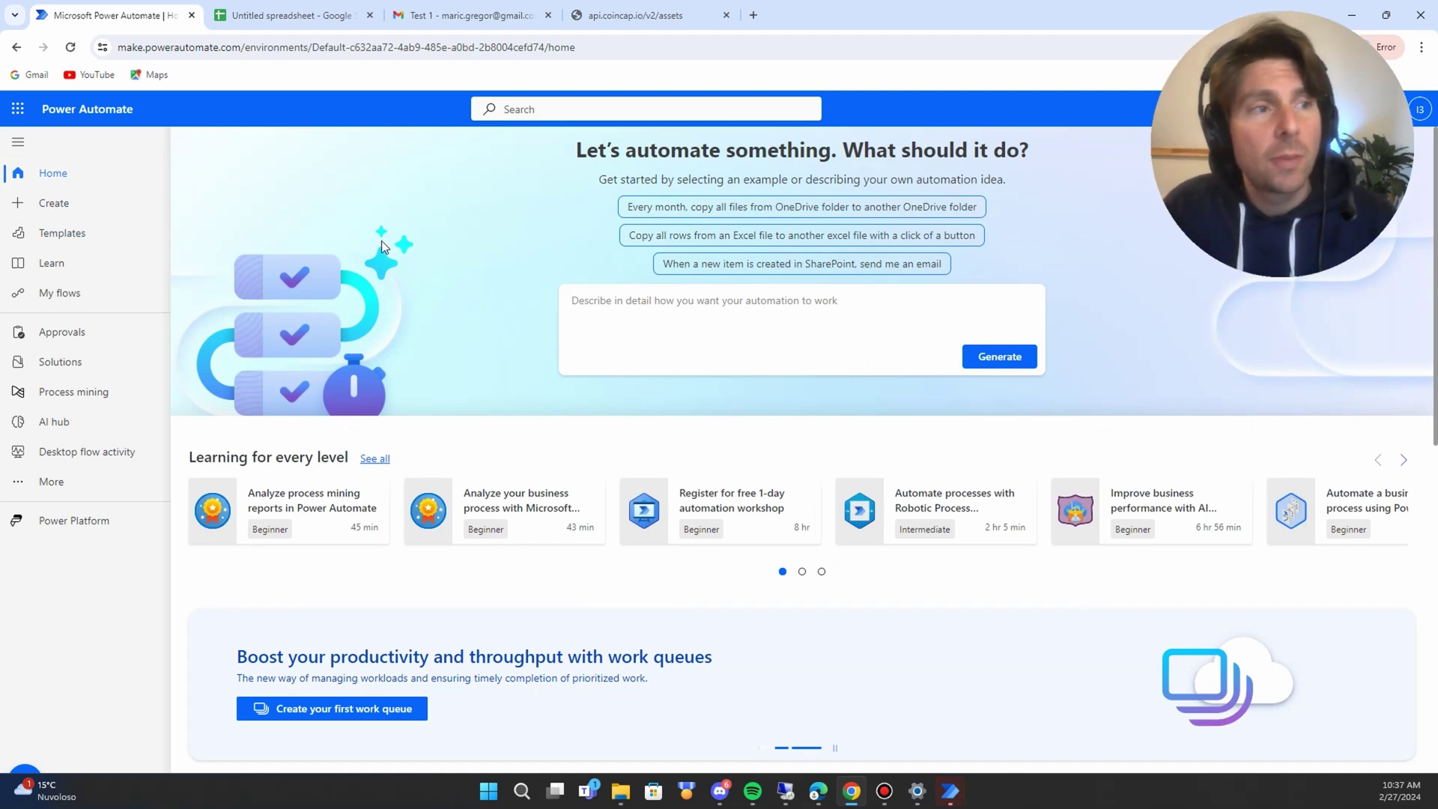
pyautogui.click(651, 310)
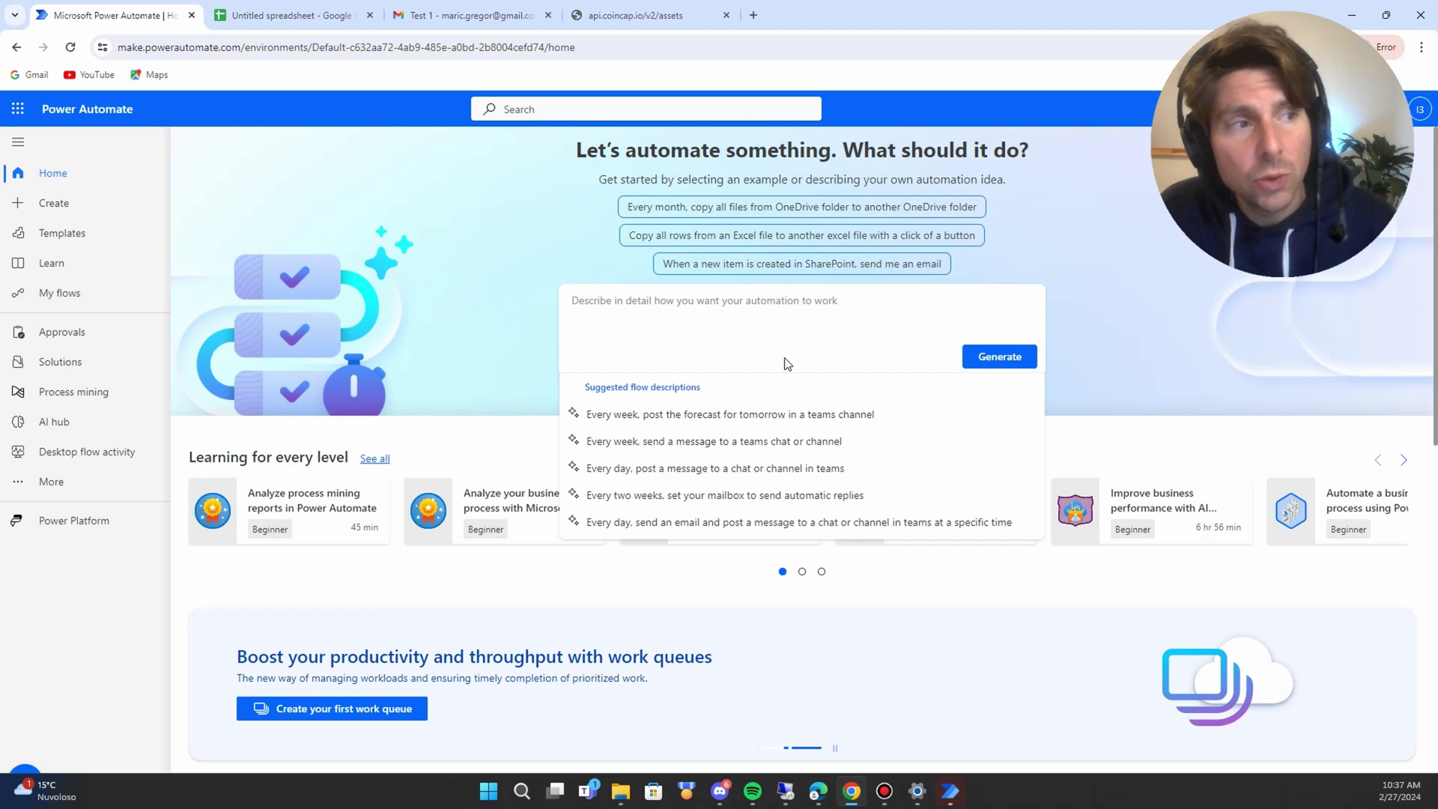
pyautogui.click(674, 469)
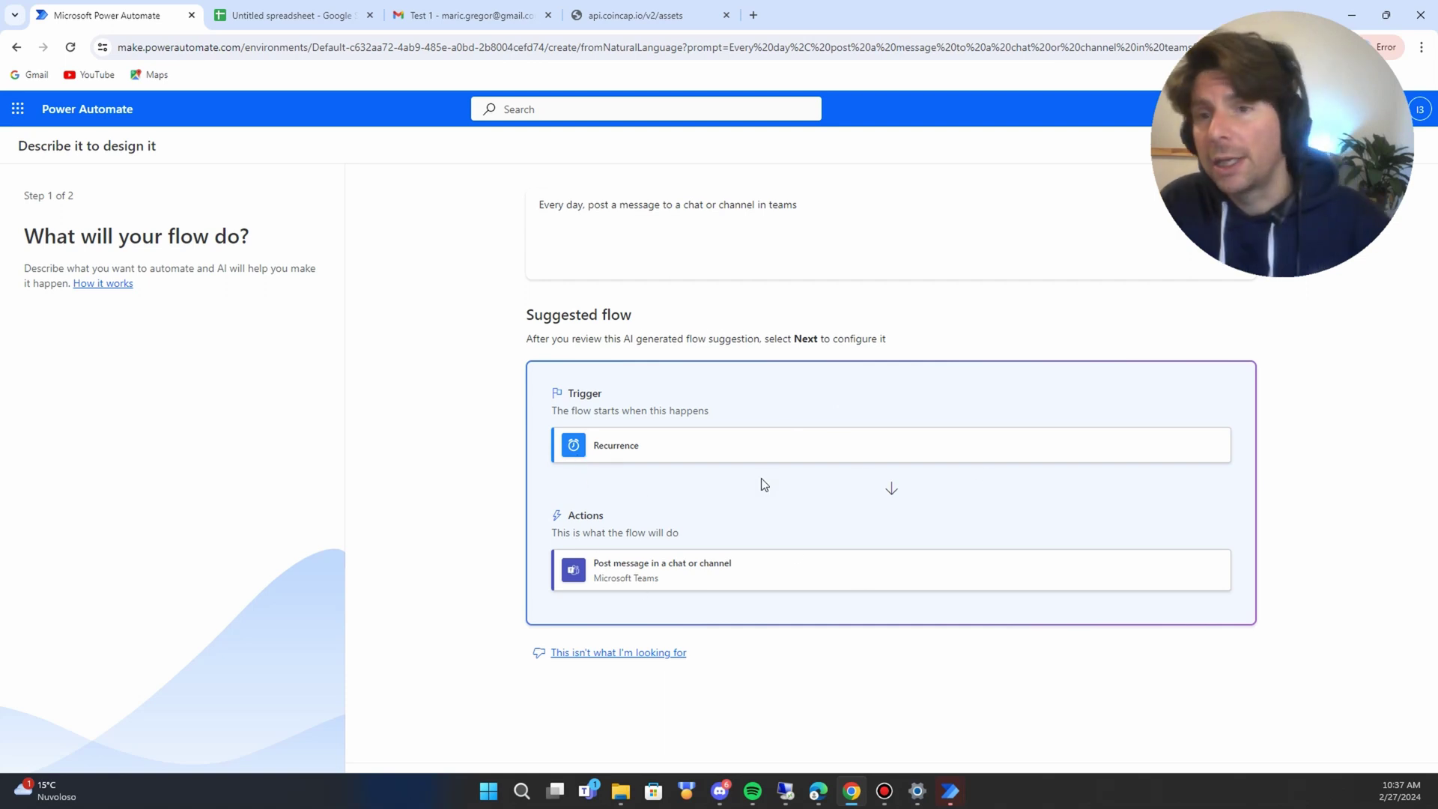
pyautogui.click(17, 48)
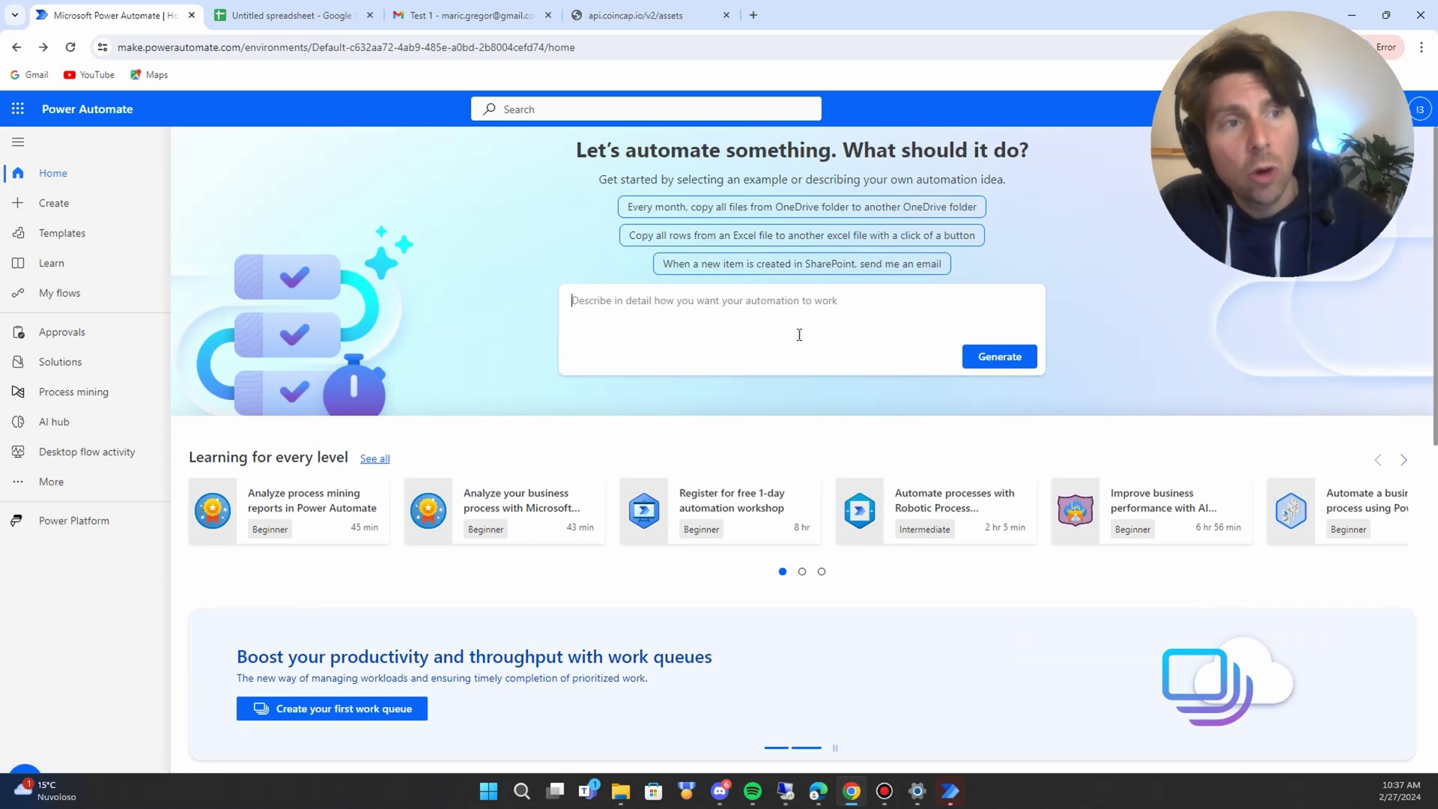
# - Show the ways to create a flow and view the scheduled cloud flow setup without creating one
pyautogui.click(70, 205)
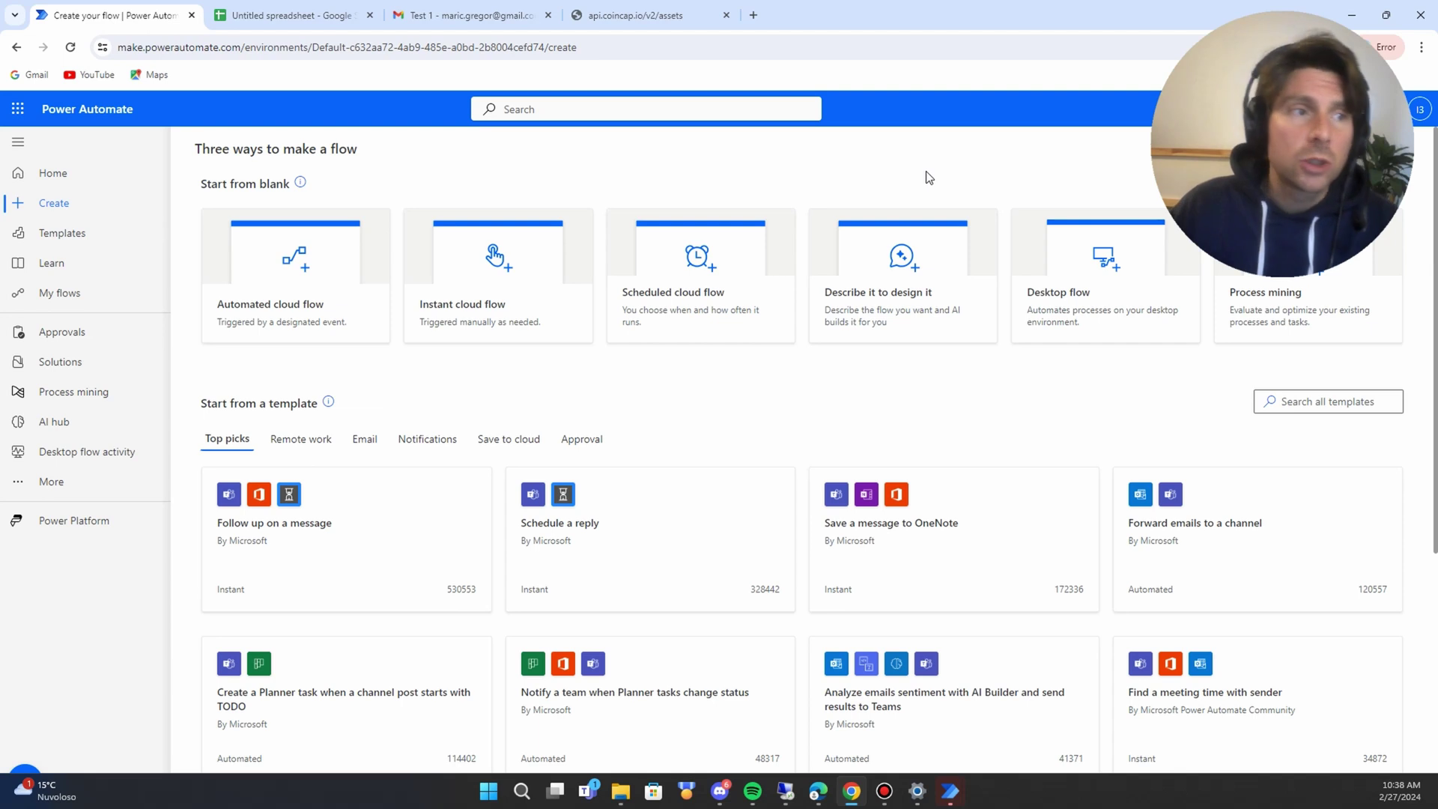
pyautogui.click(706, 249)
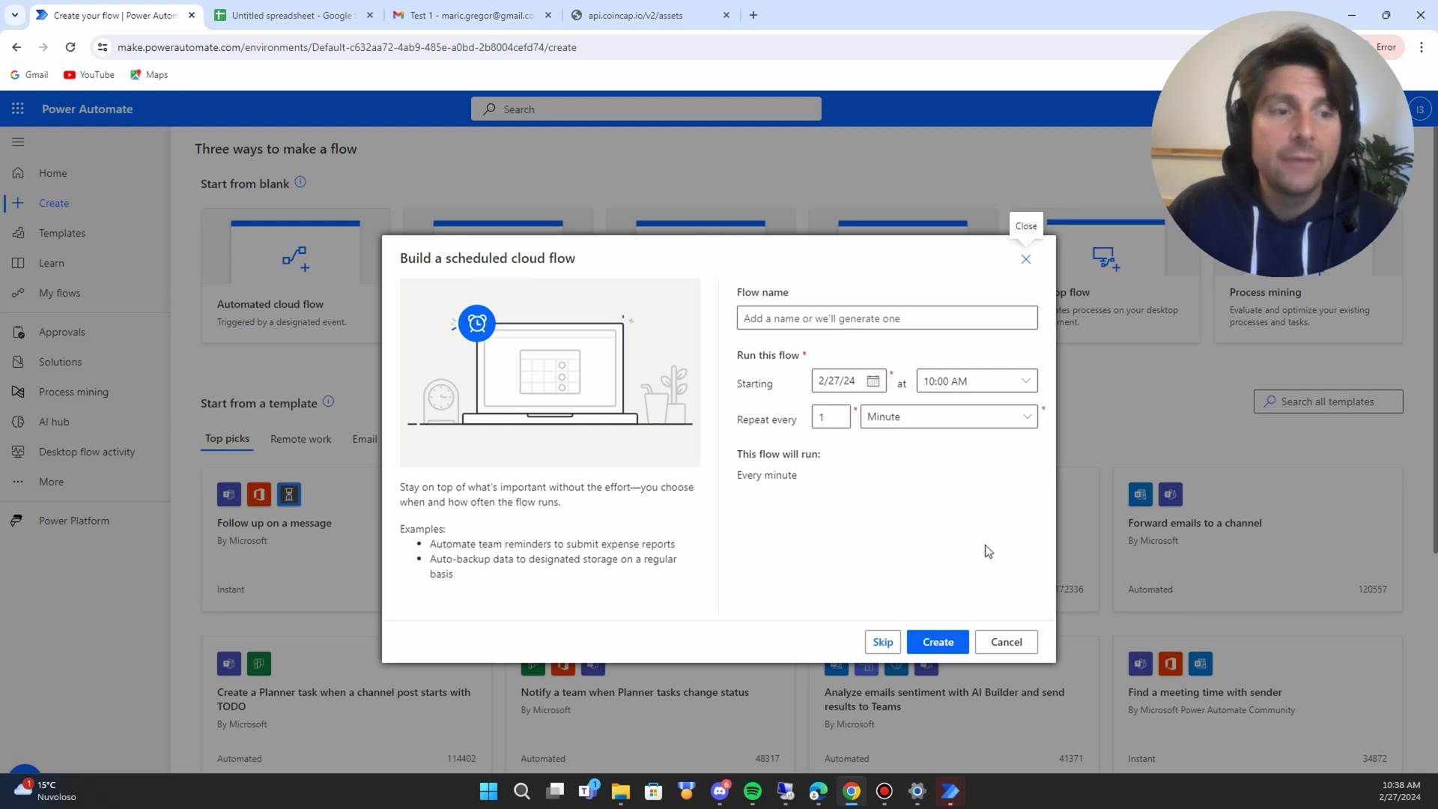
pyautogui.click(1006, 642)
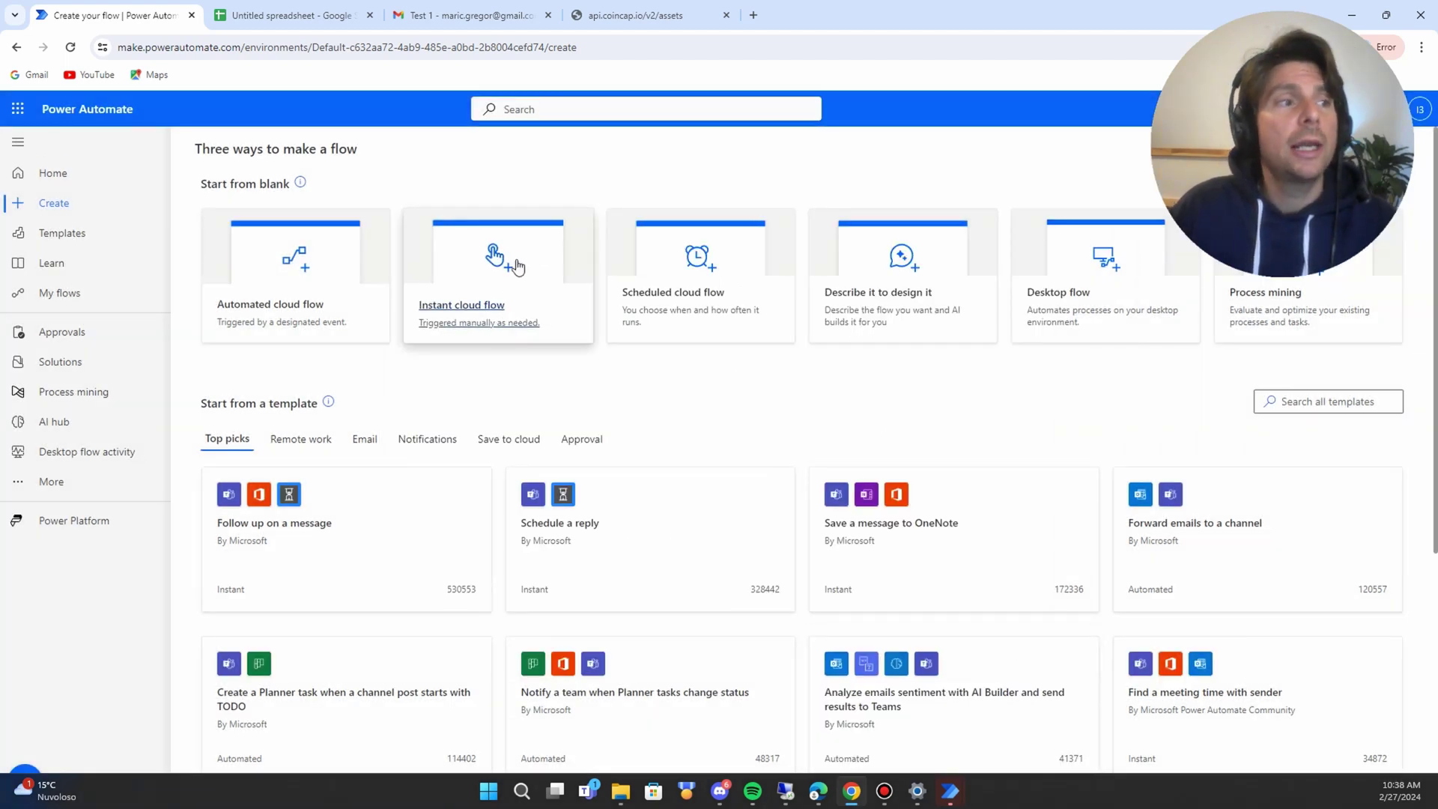
# - Search the automated cloud flow triggers for "gmail" and leave the setup without creating a flow
pyautogui.click(298, 266)
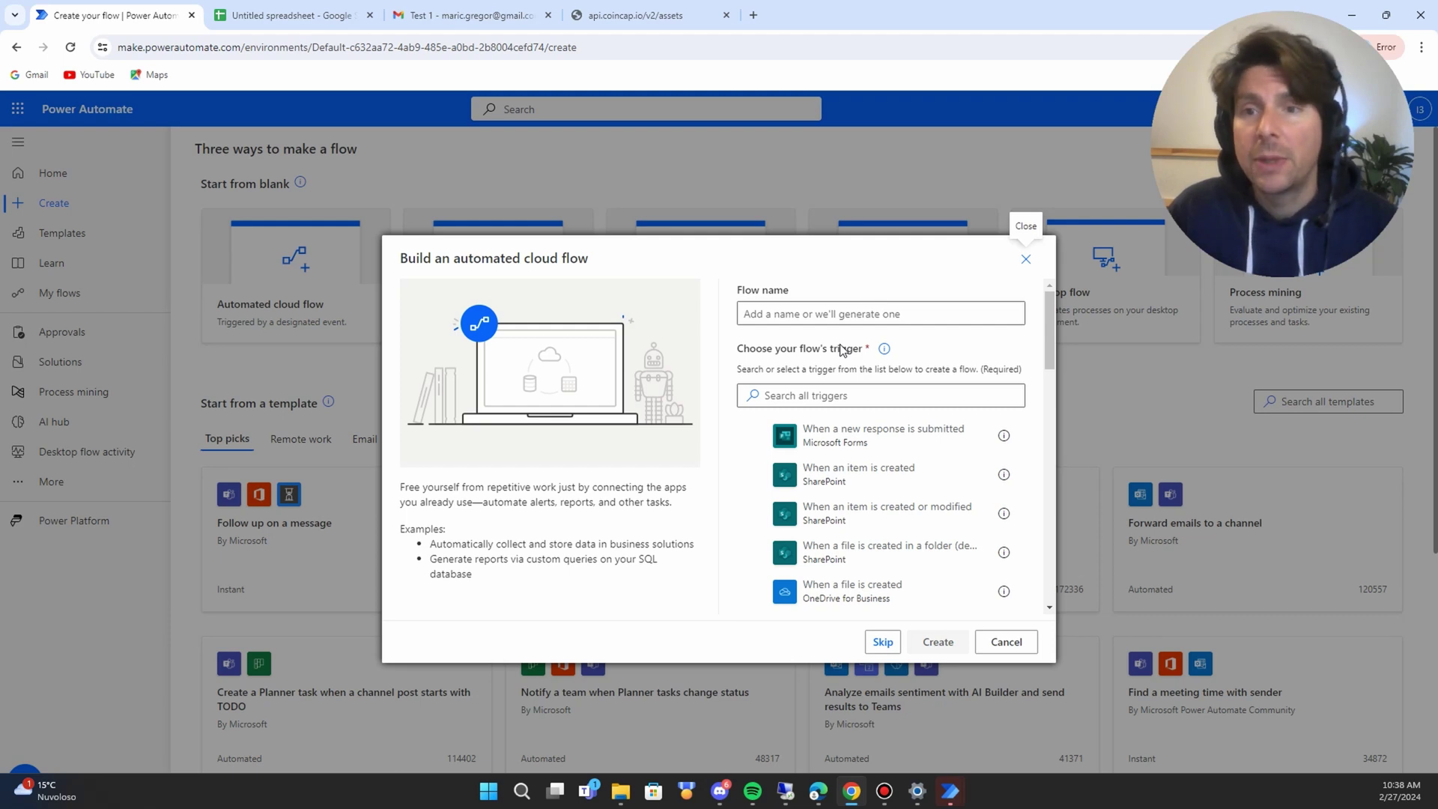
pyautogui.click(984, 394)
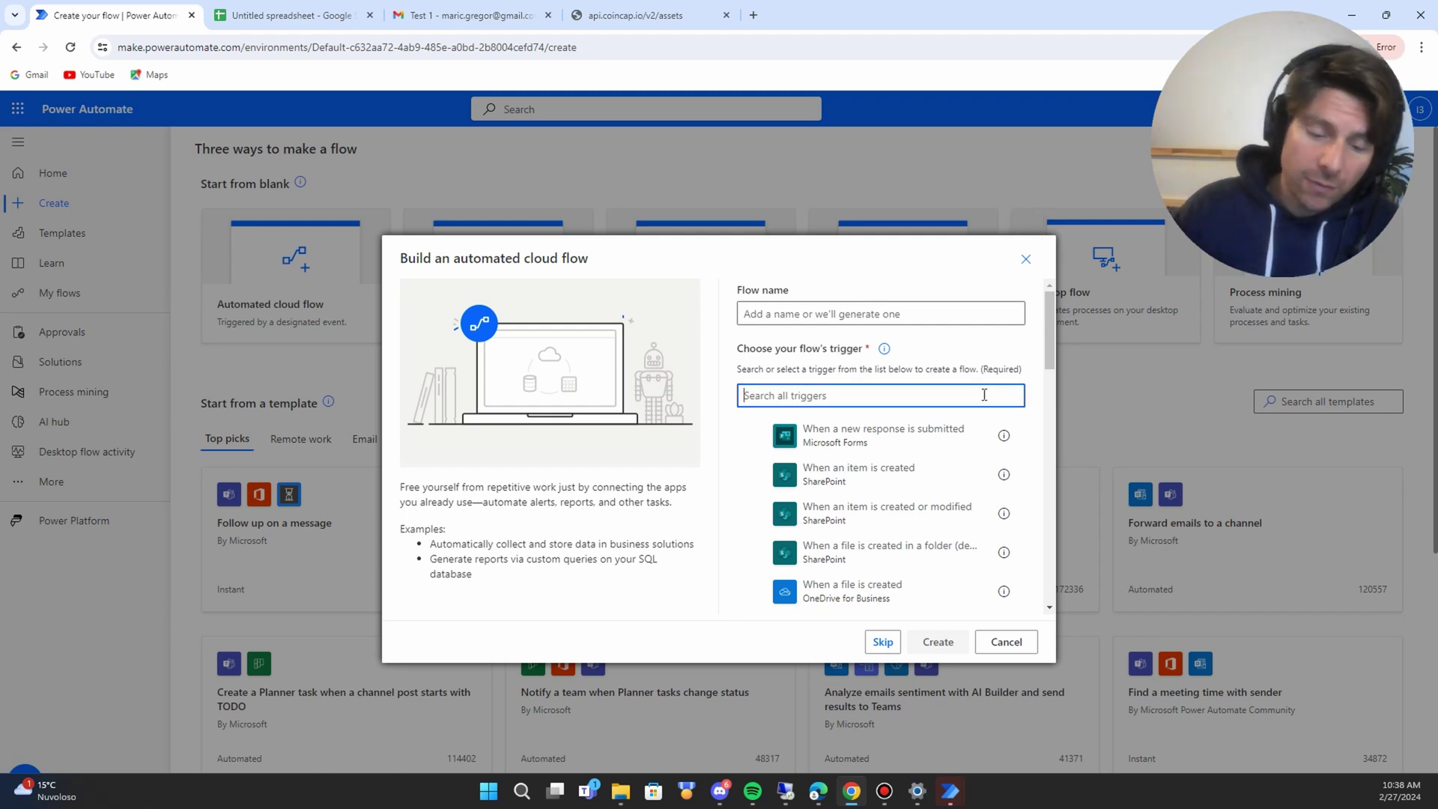
pyautogui.write('gmail')
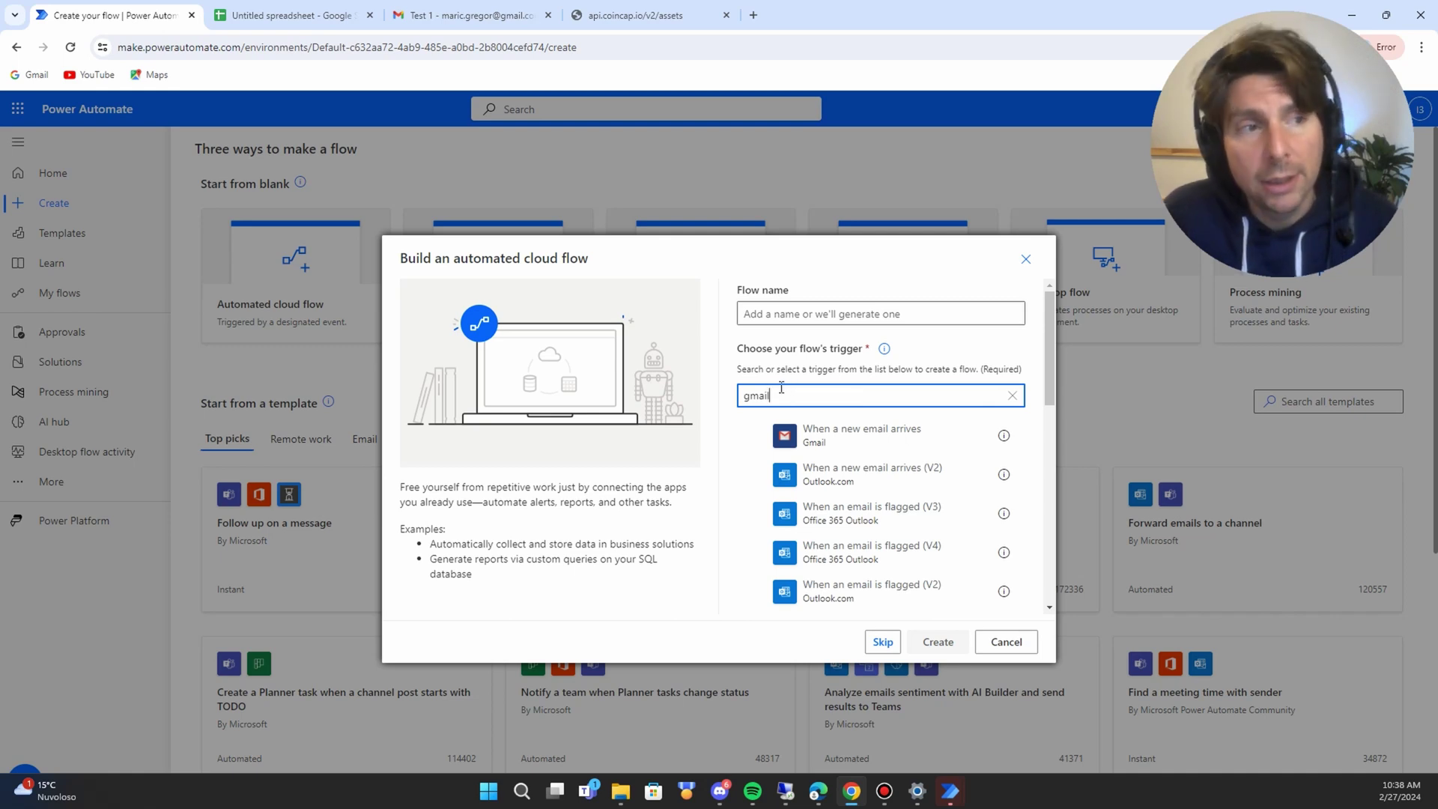
pyautogui.scroll(-1, 906, 491)
pyautogui.scroll(1, 917, 523)
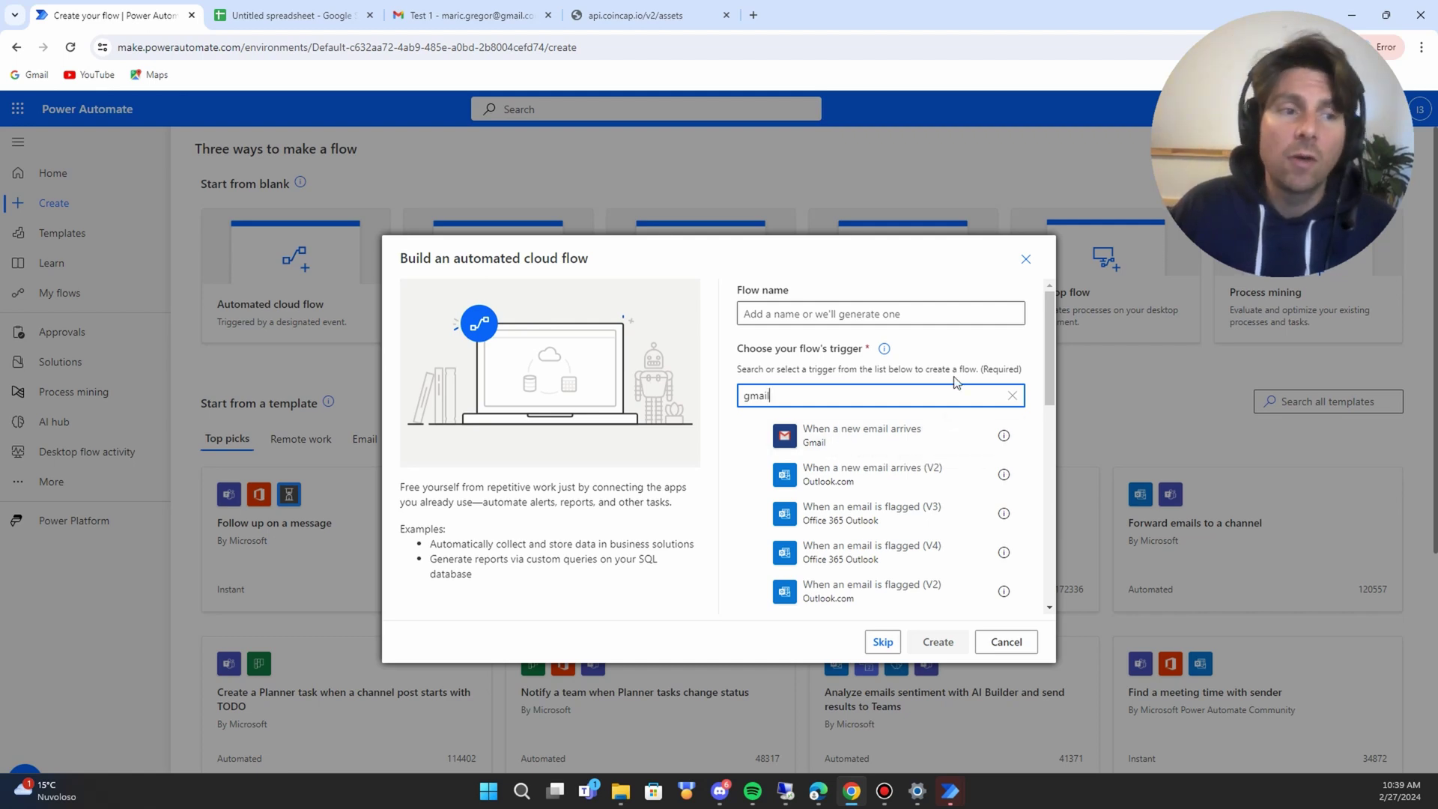
pyautogui.click(1007, 643)
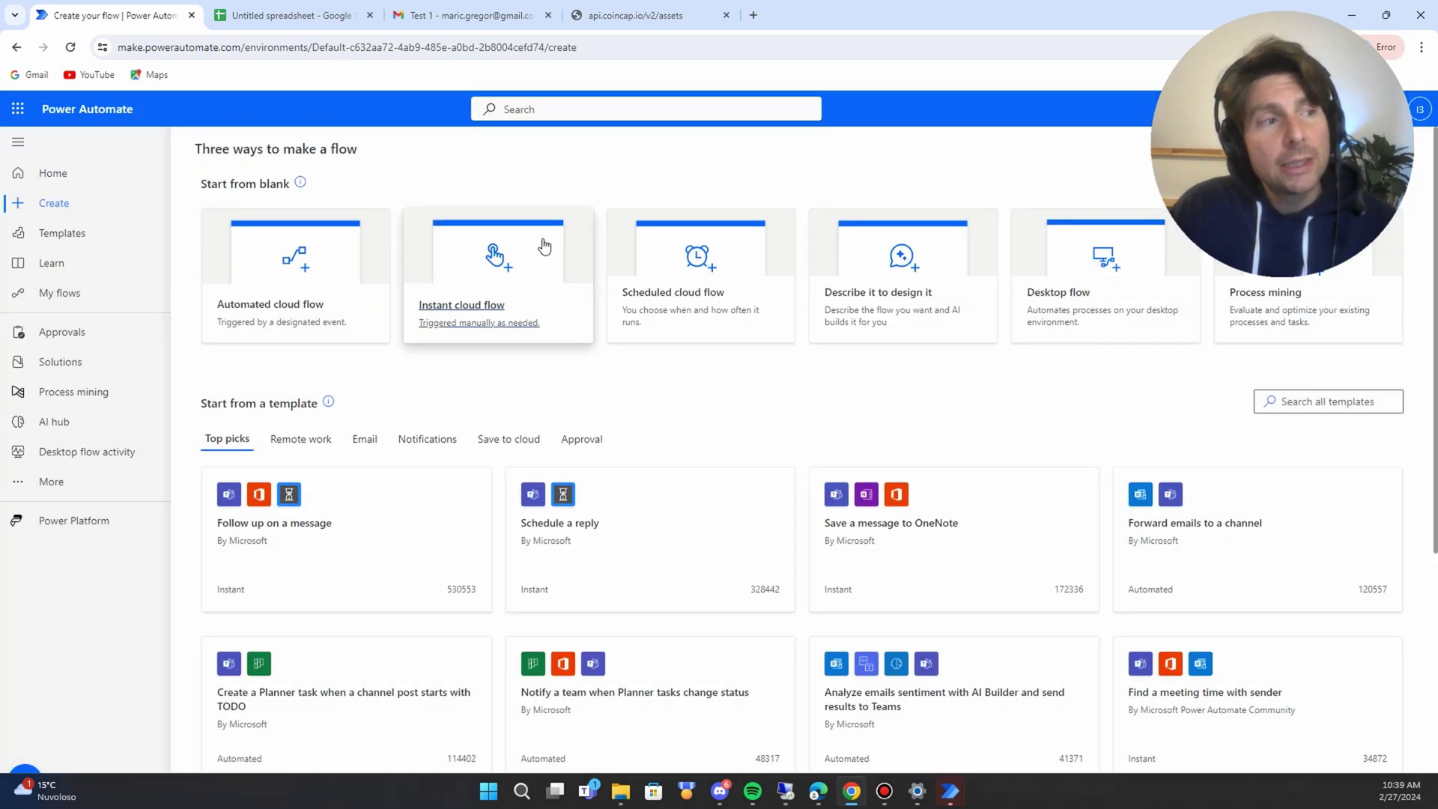
# - Create an instant cloud flow named "Send Email" with the "Manually trigger a flow" trigger
pyautogui.click(527, 259)
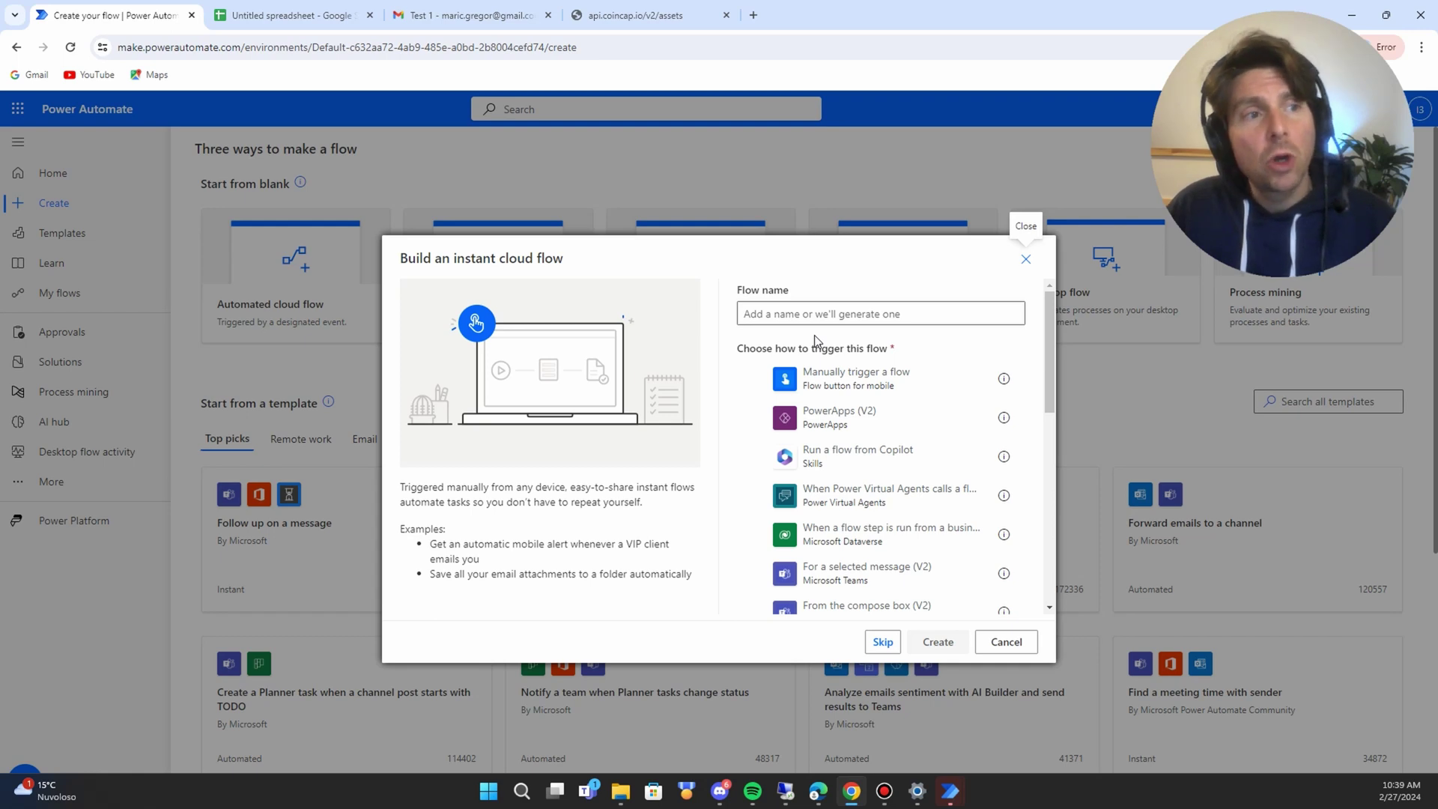
pyautogui.click(802, 313)
pyautogui.write('Send Ema')
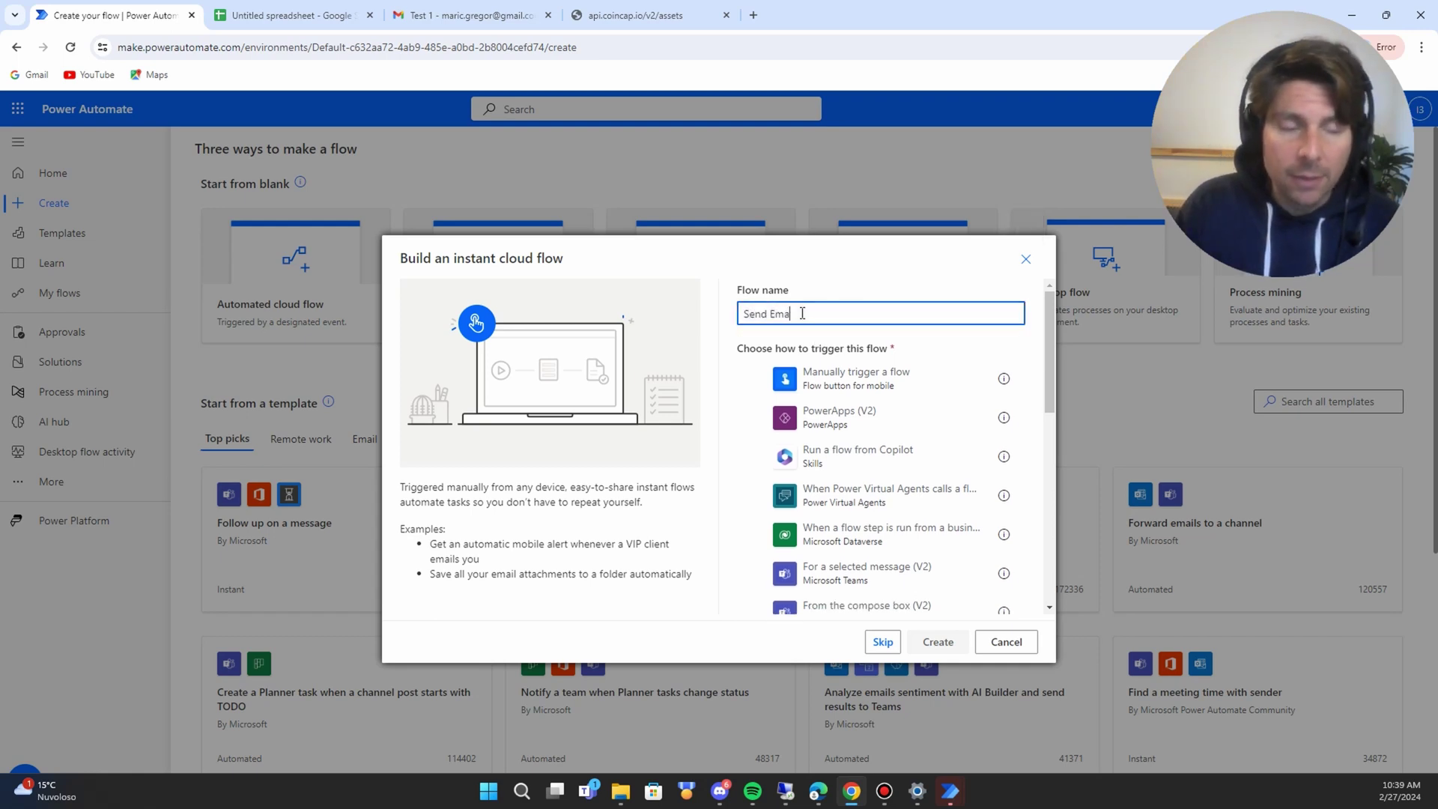
pyautogui.write('il')
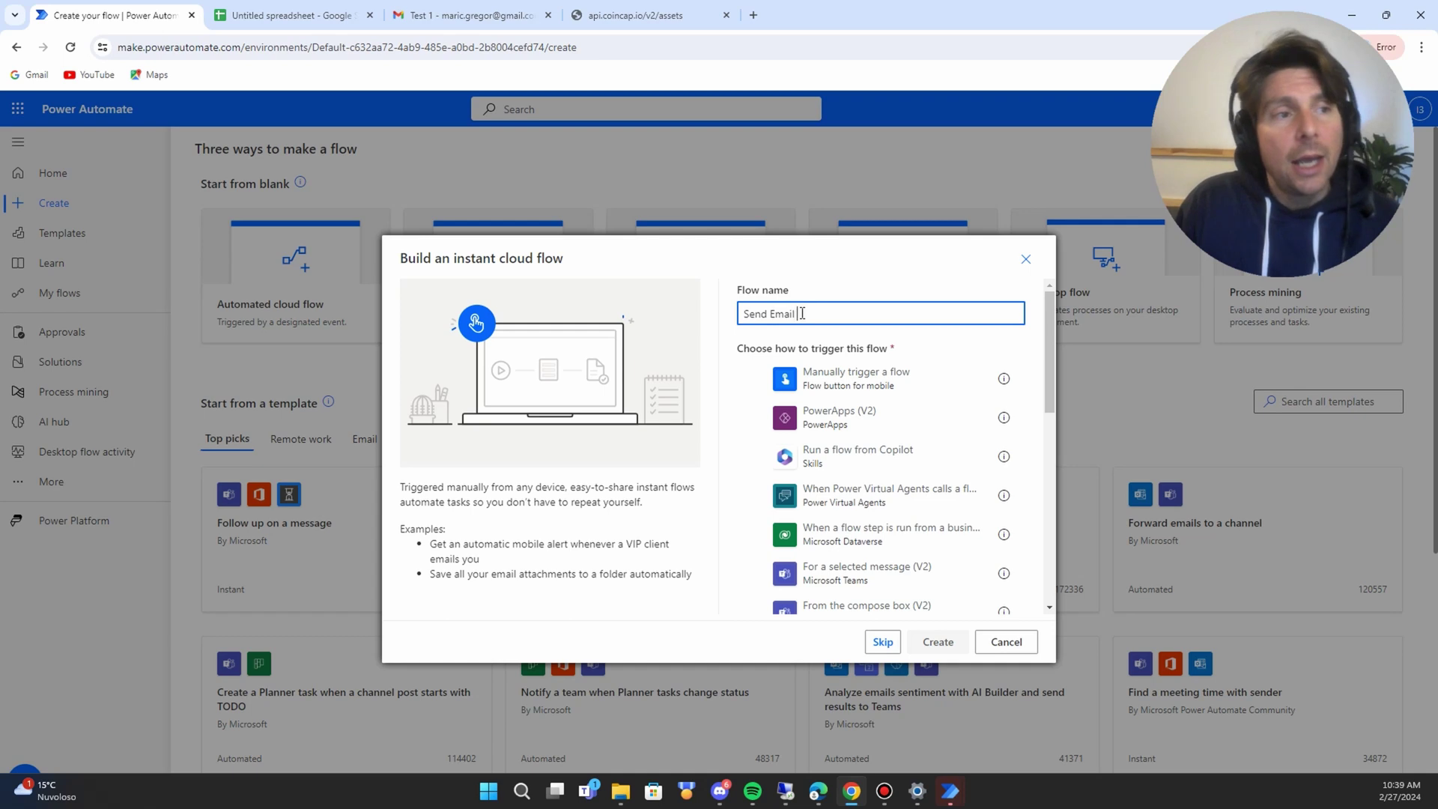
pyautogui.click(876, 389)
pyautogui.click(936, 641)
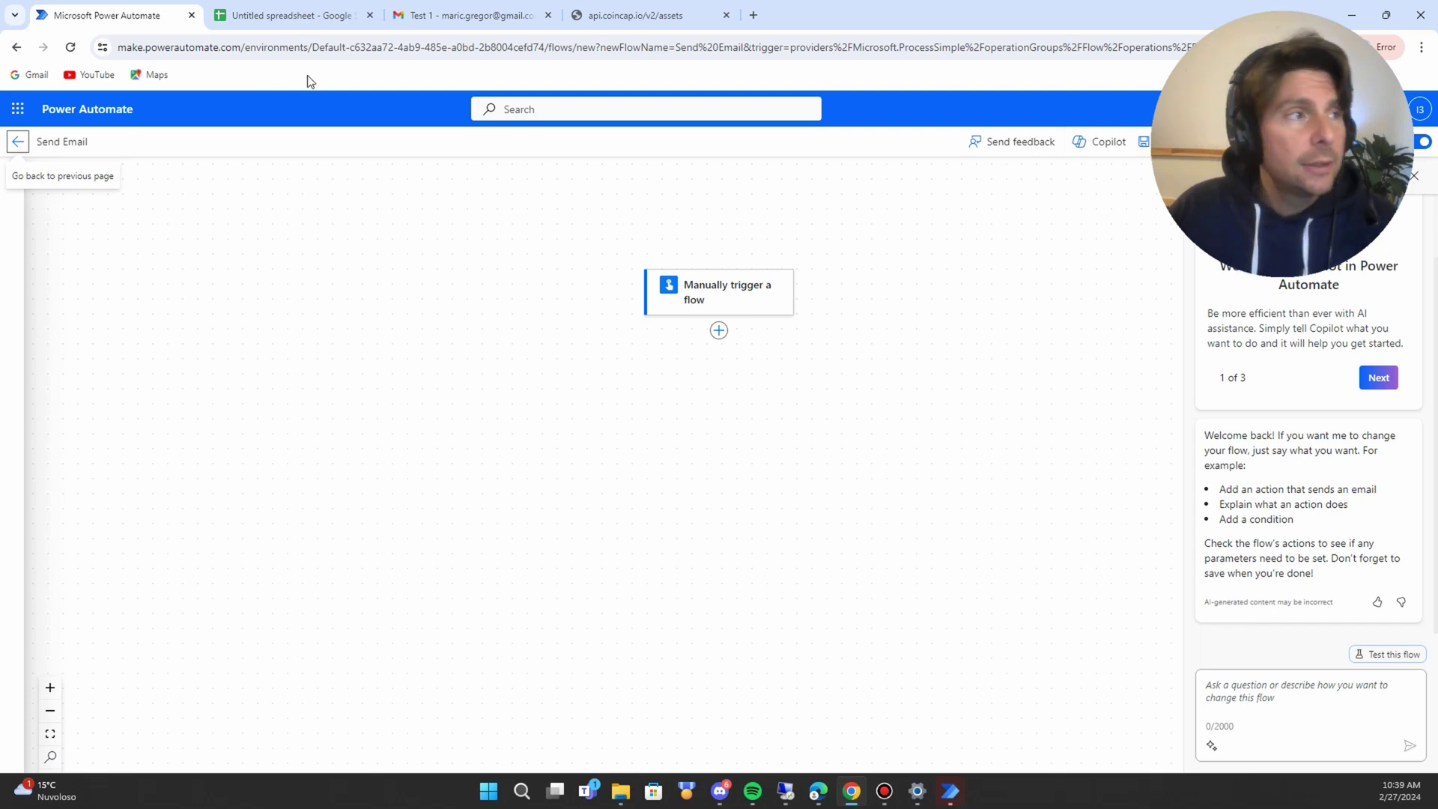
# - Switch to the Google Sheets spreadsheet and widen the Email column to fit the full addresses
pyautogui.click(279, 13)
pyautogui.click(84, 243)
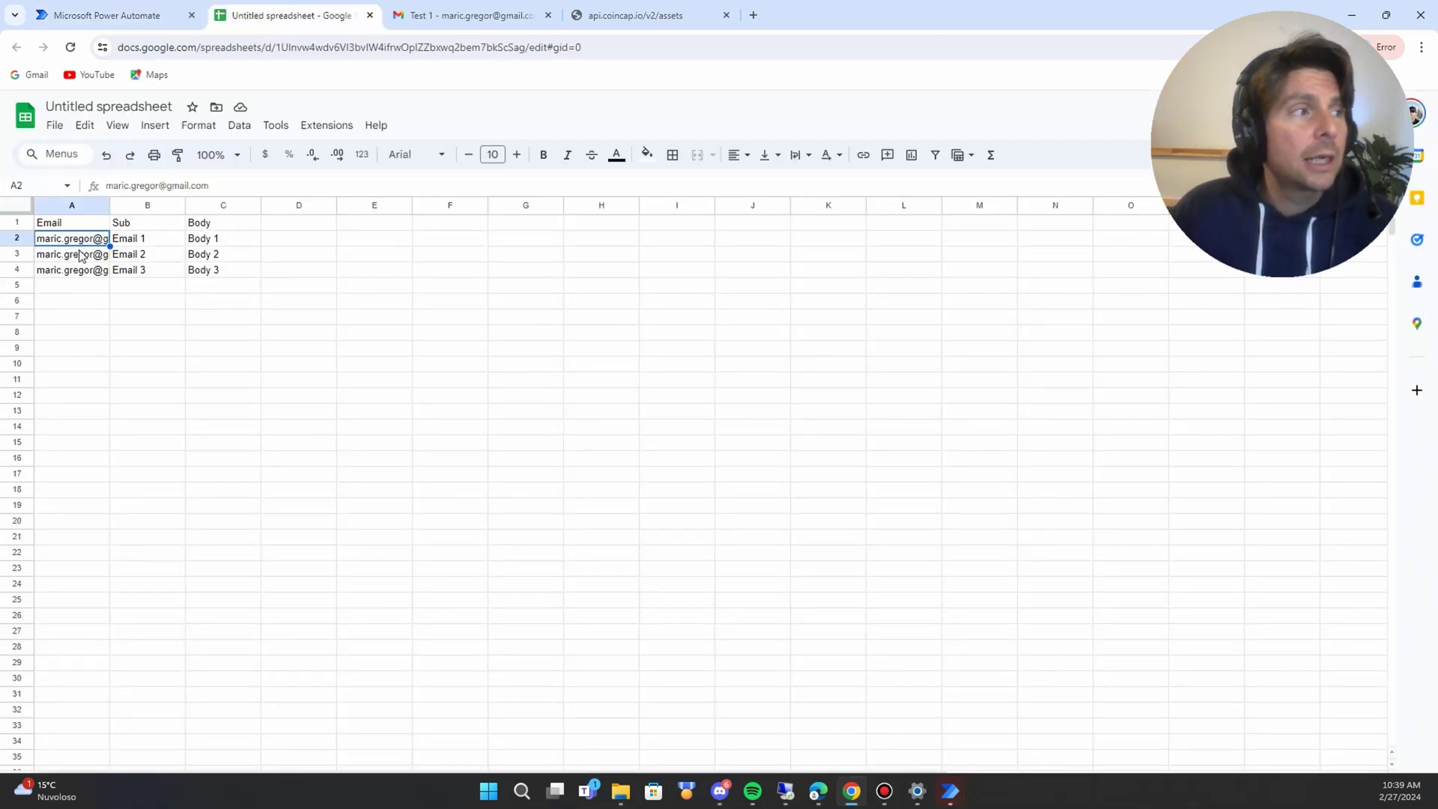
pyautogui.moveTo(109, 206); pyautogui.dragTo(196, 205)
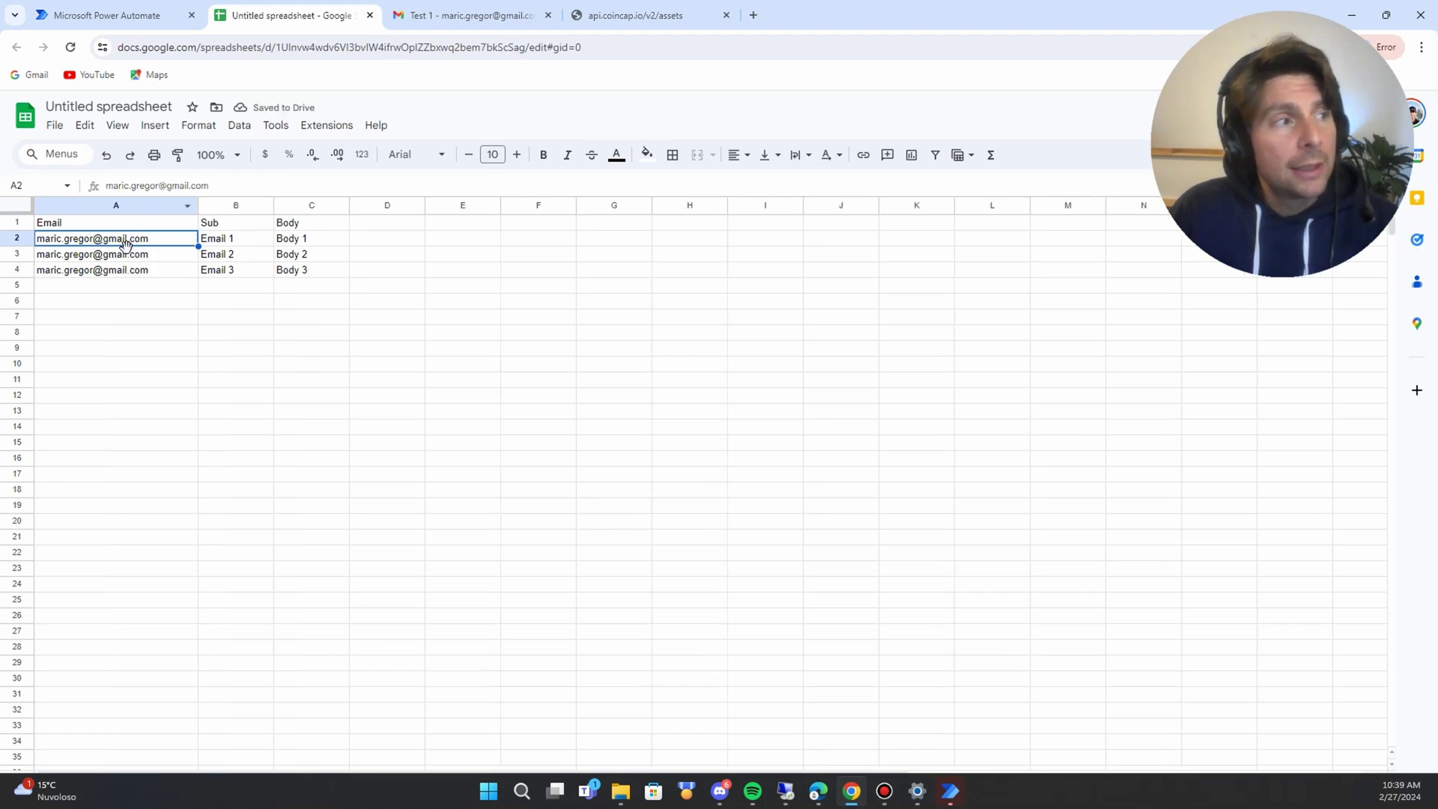
# - Review the Email, Sub and Body entries in the three data rows and rename the spreadsheet "EmailsExample"
pyautogui.click(135, 272)
pyautogui.click(238, 241)
pyautogui.click(241, 256)
pyautogui.click(310, 243)
pyautogui.click(307, 257)
pyautogui.click(307, 273)
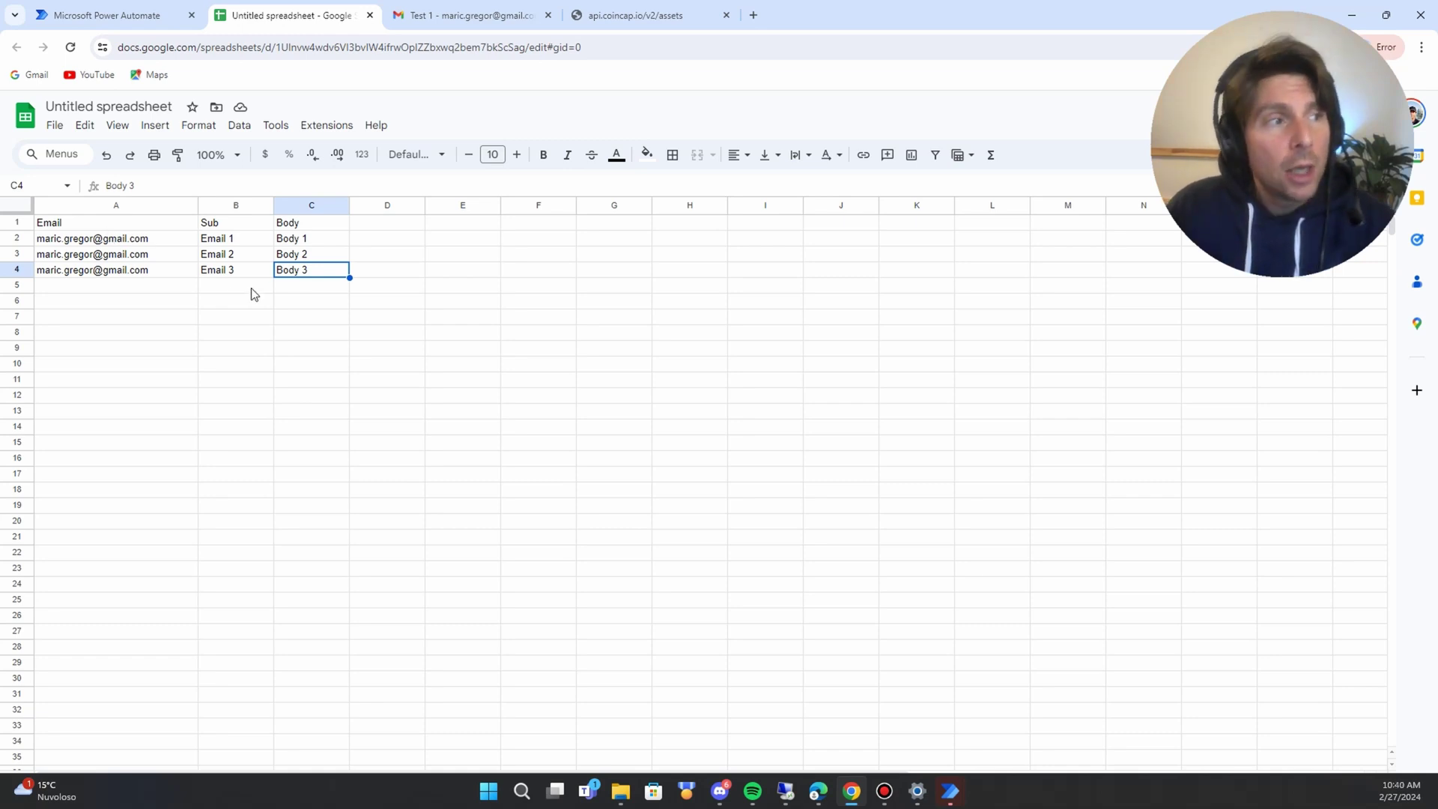
pyautogui.moveTo(344, 238); pyautogui.dragTo(334, 282)
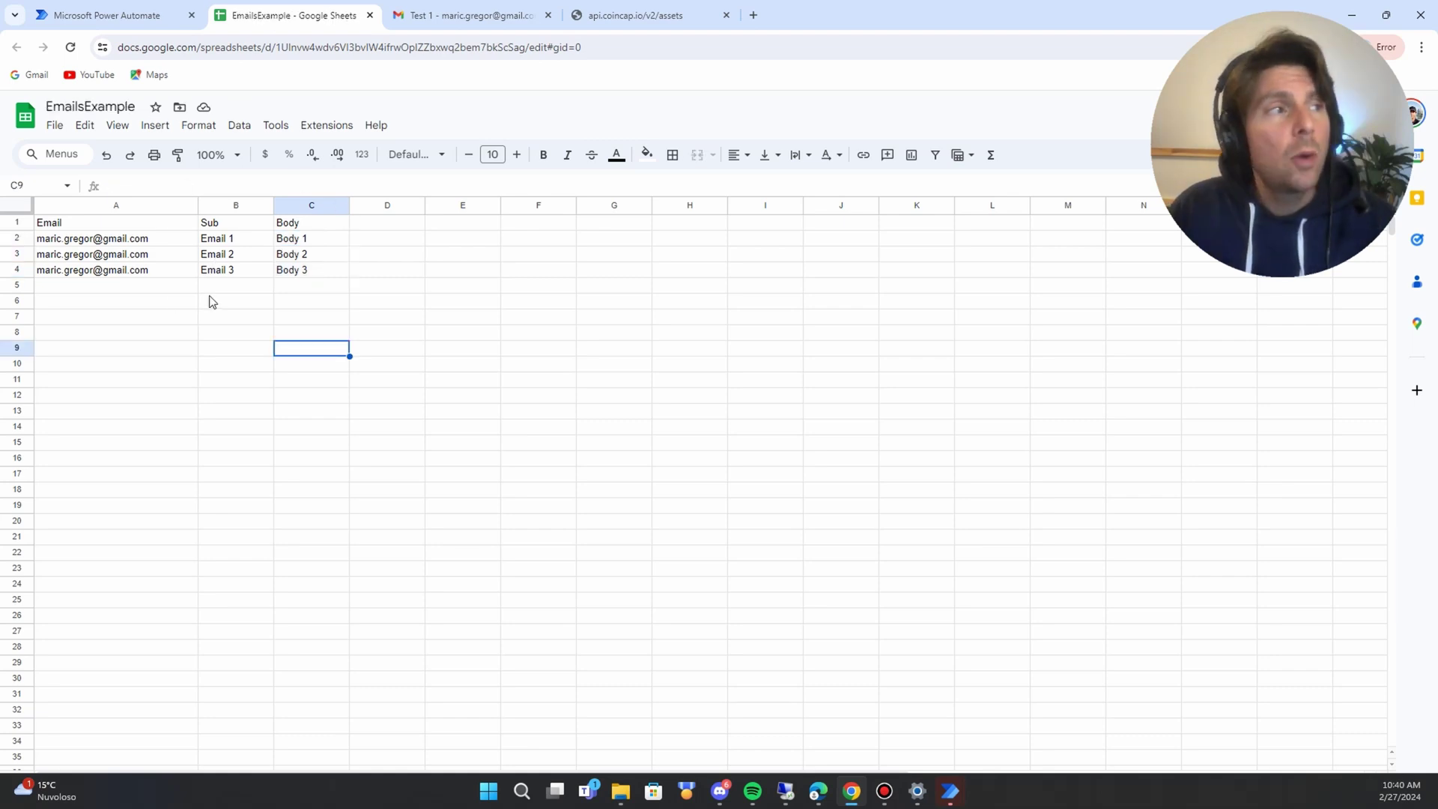
# - Switch back to Power Automate, dismiss the Copilot assistant and review the manual trigger's settings and code view
pyautogui.click(107, 13)
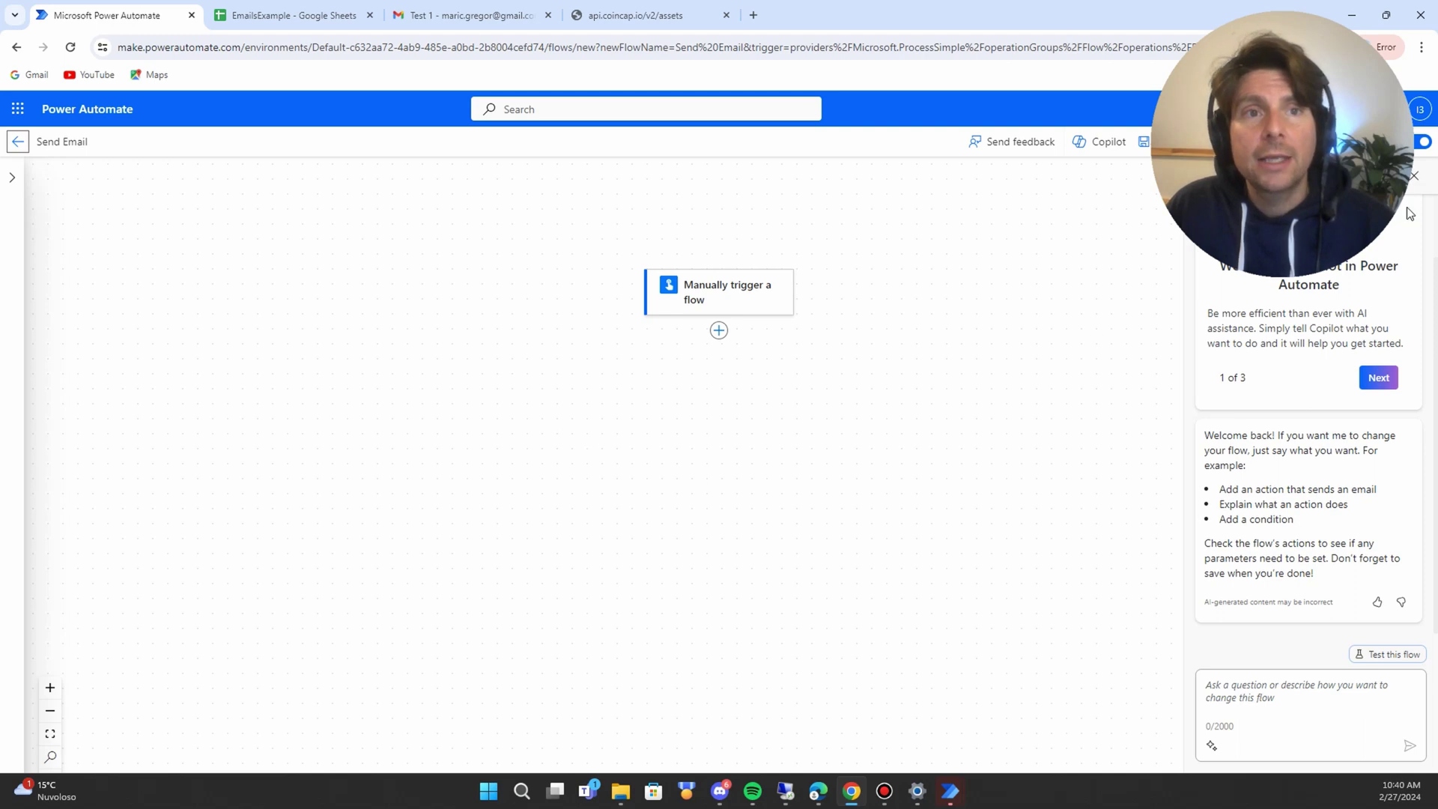
pyautogui.click(1413, 176)
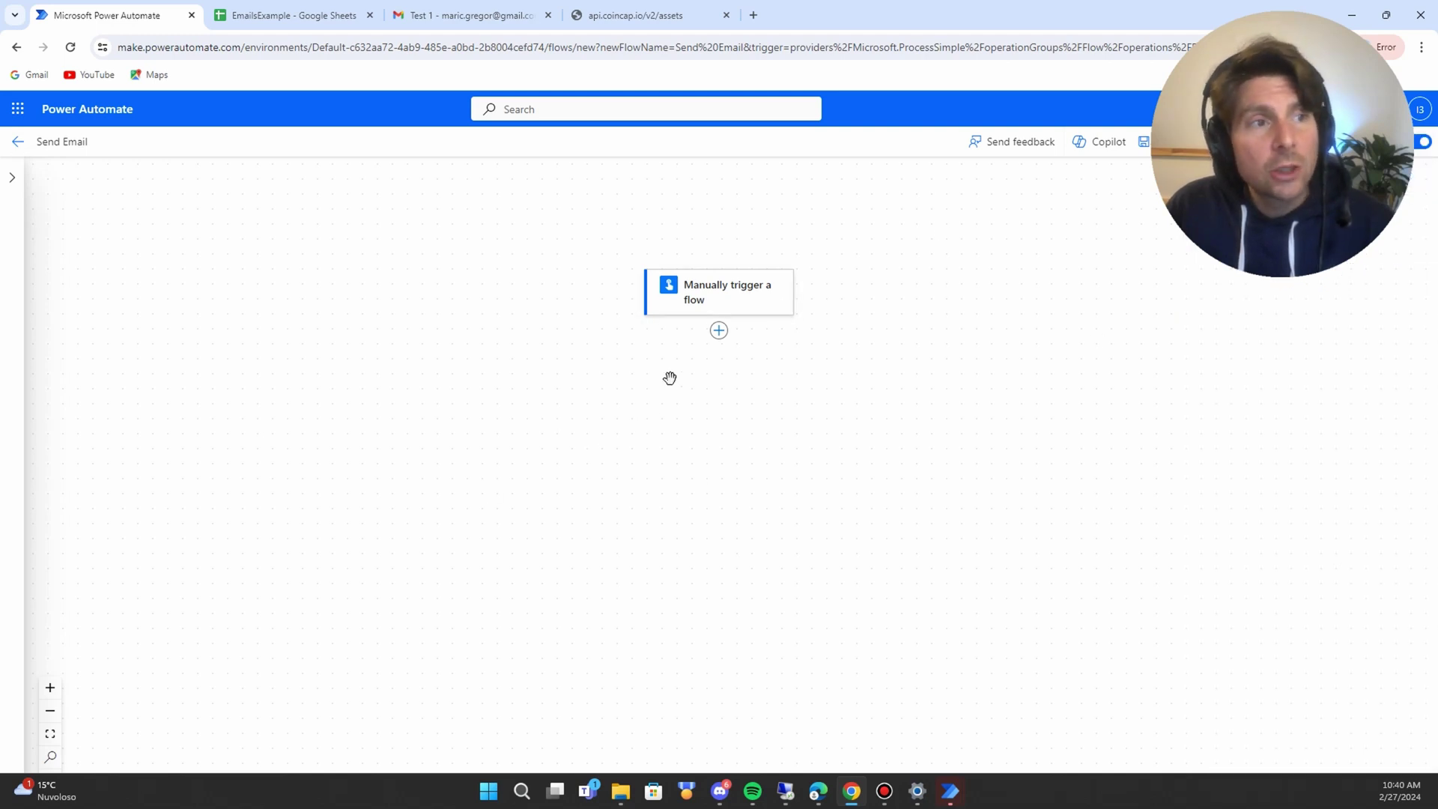
pyautogui.click(728, 297)
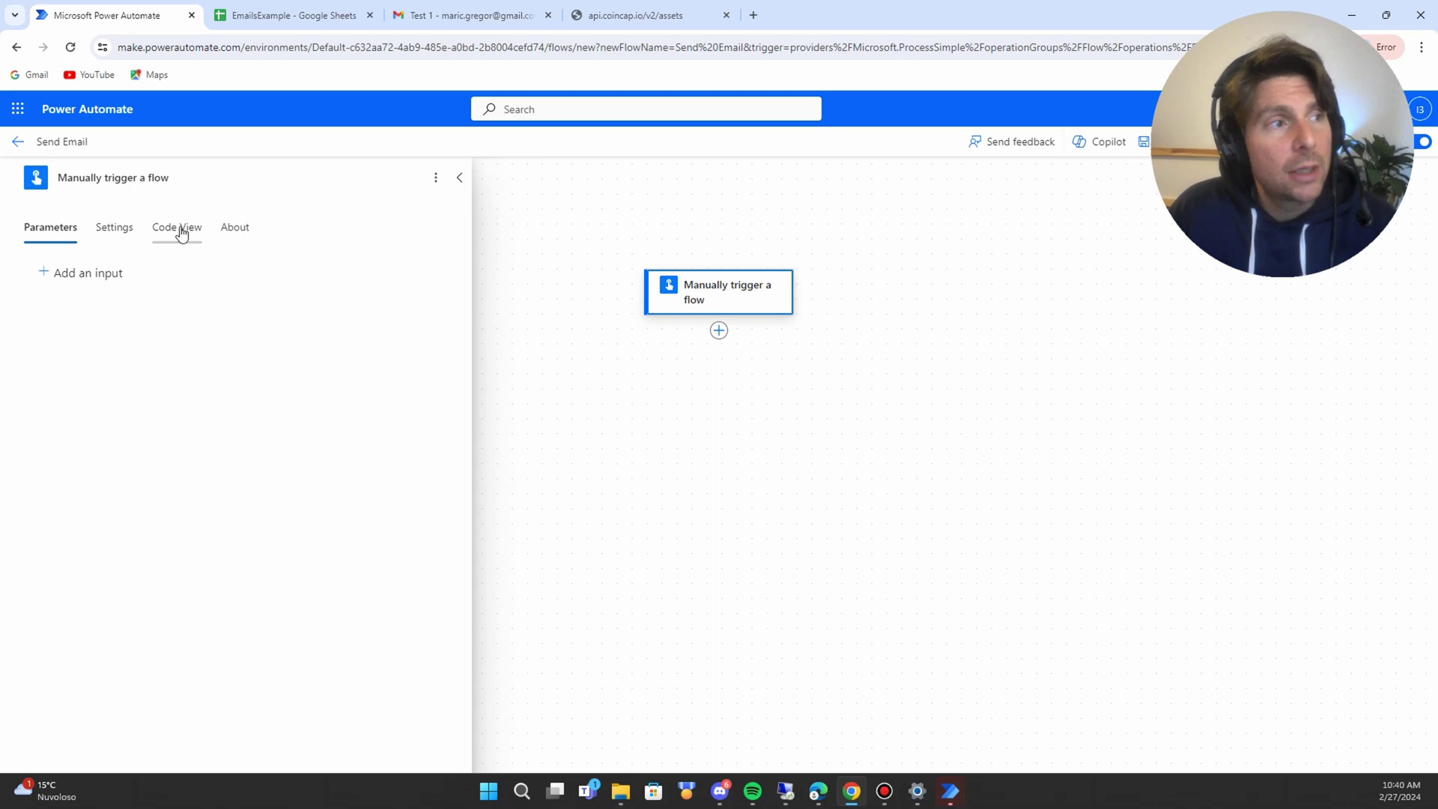
pyautogui.click(105, 238)
pyautogui.click(178, 238)
pyautogui.click(45, 232)
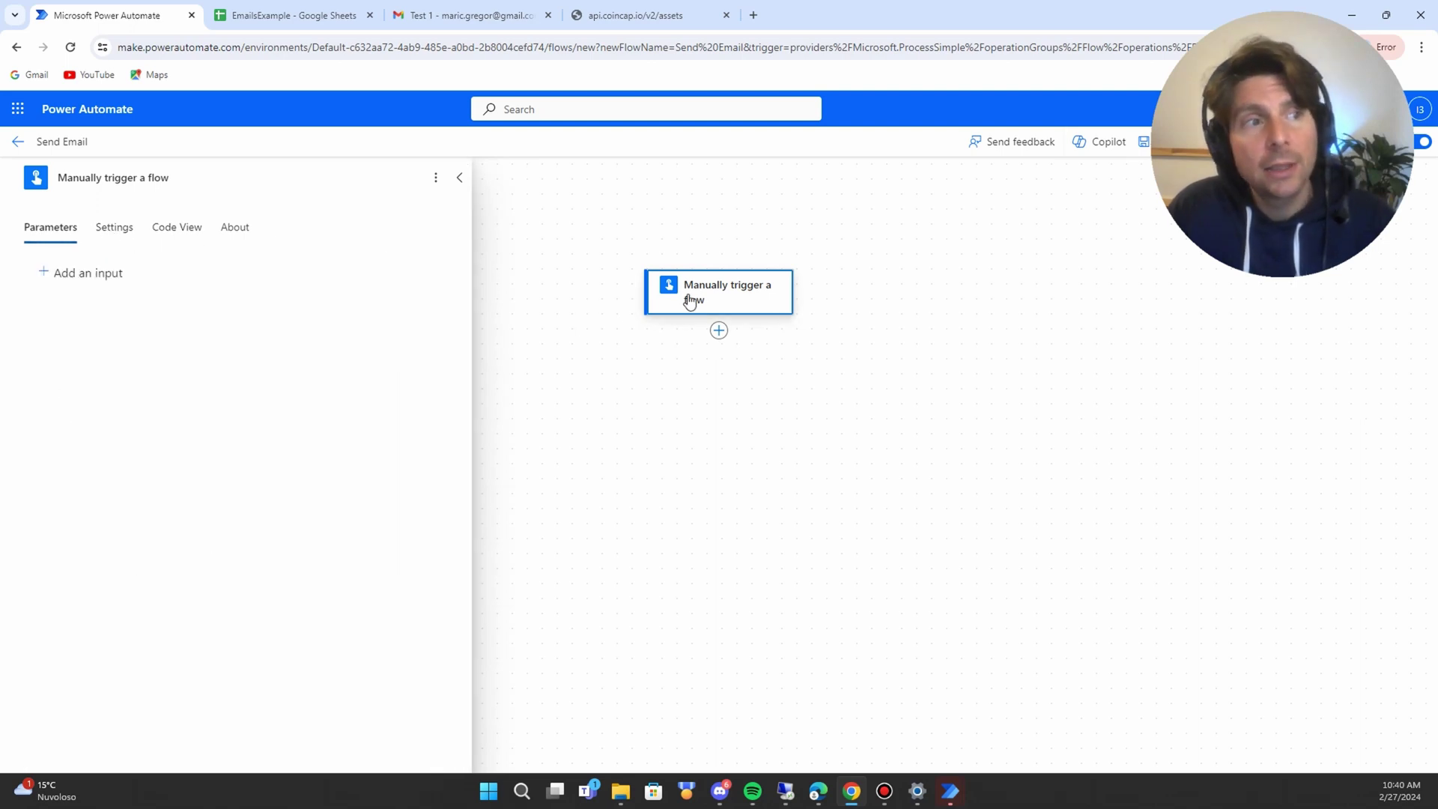
# - Add the Google Sheets "Get rows" action directly after the manual trigger
pyautogui.click(718, 336)
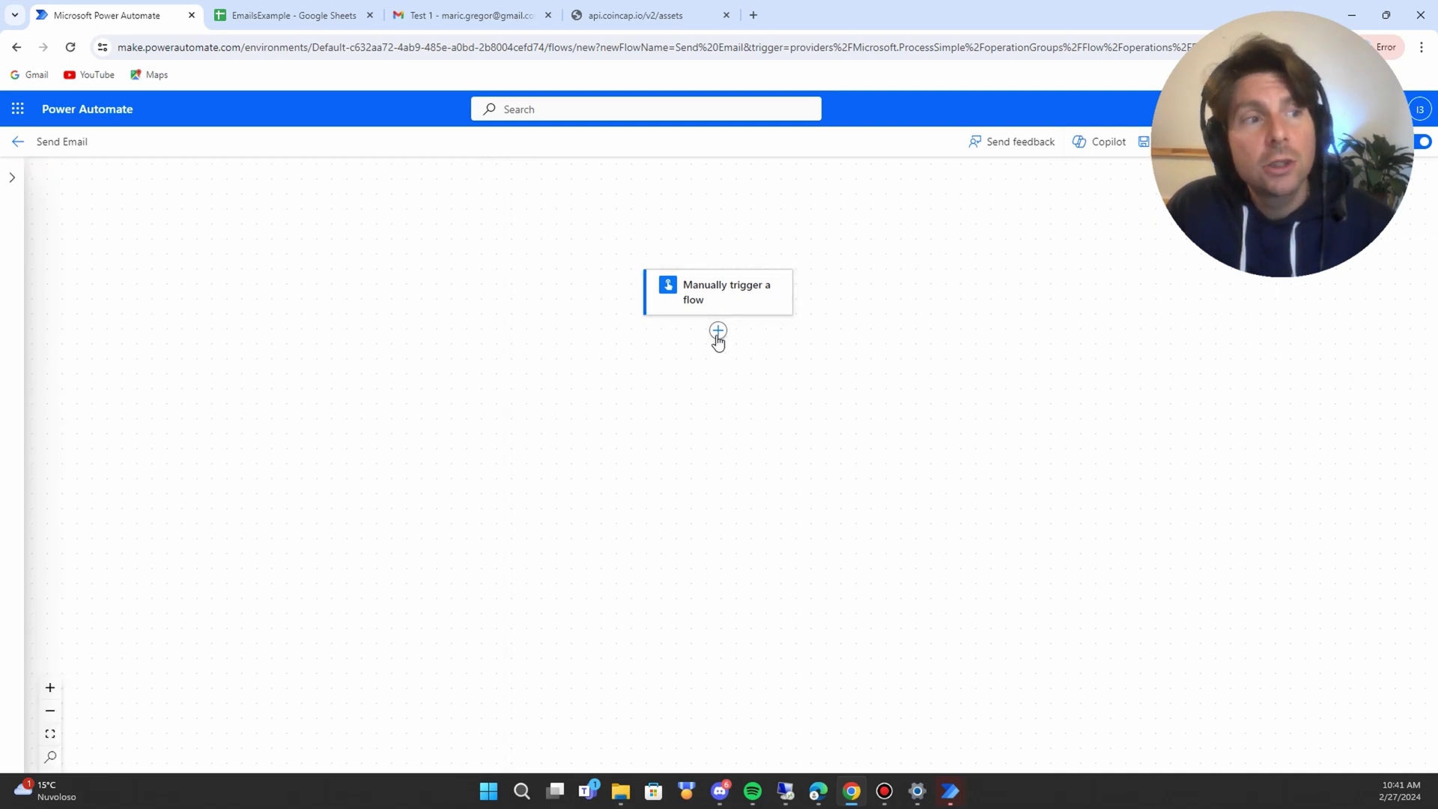
pyautogui.click(718, 331)
pyautogui.click(774, 337)
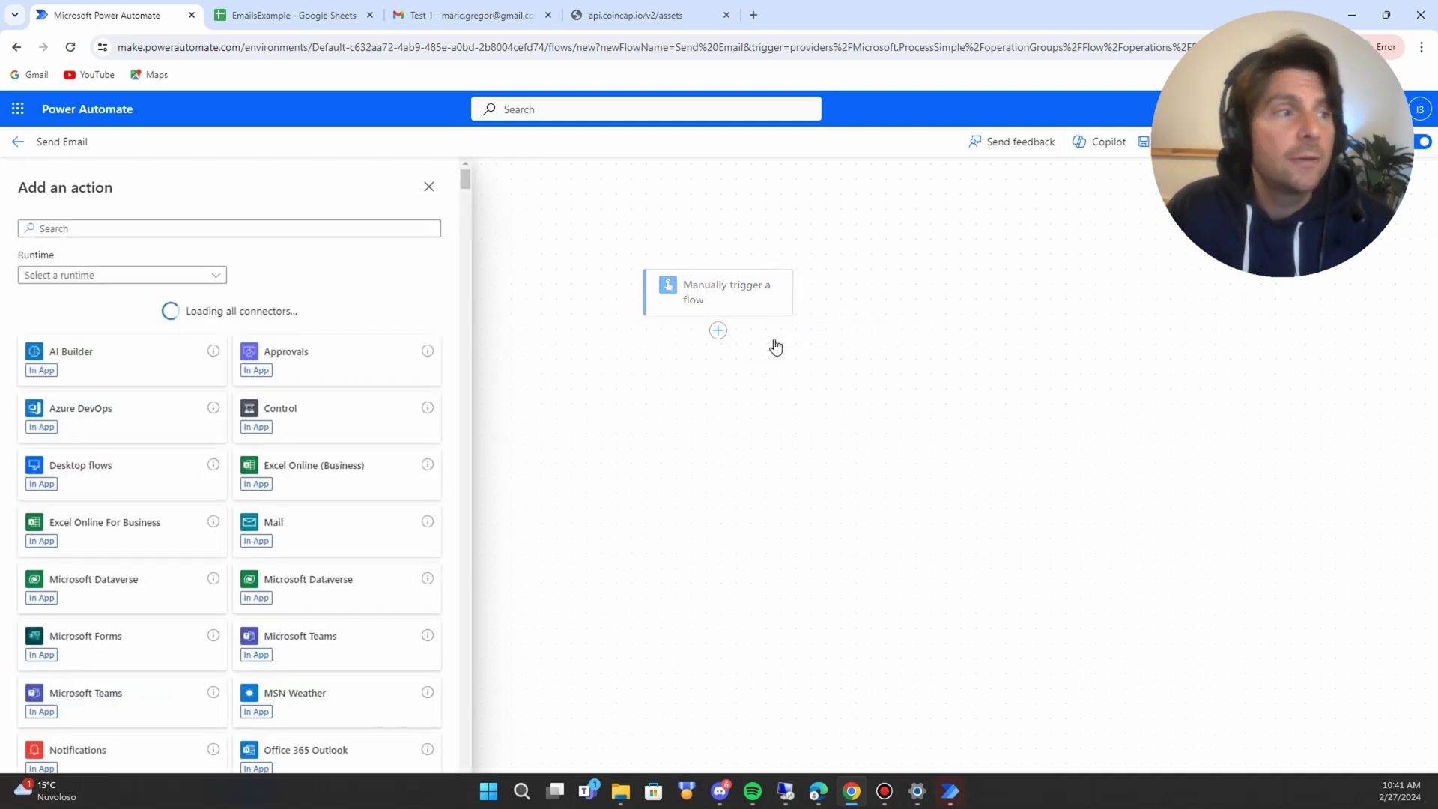
pyautogui.click(133, 231)
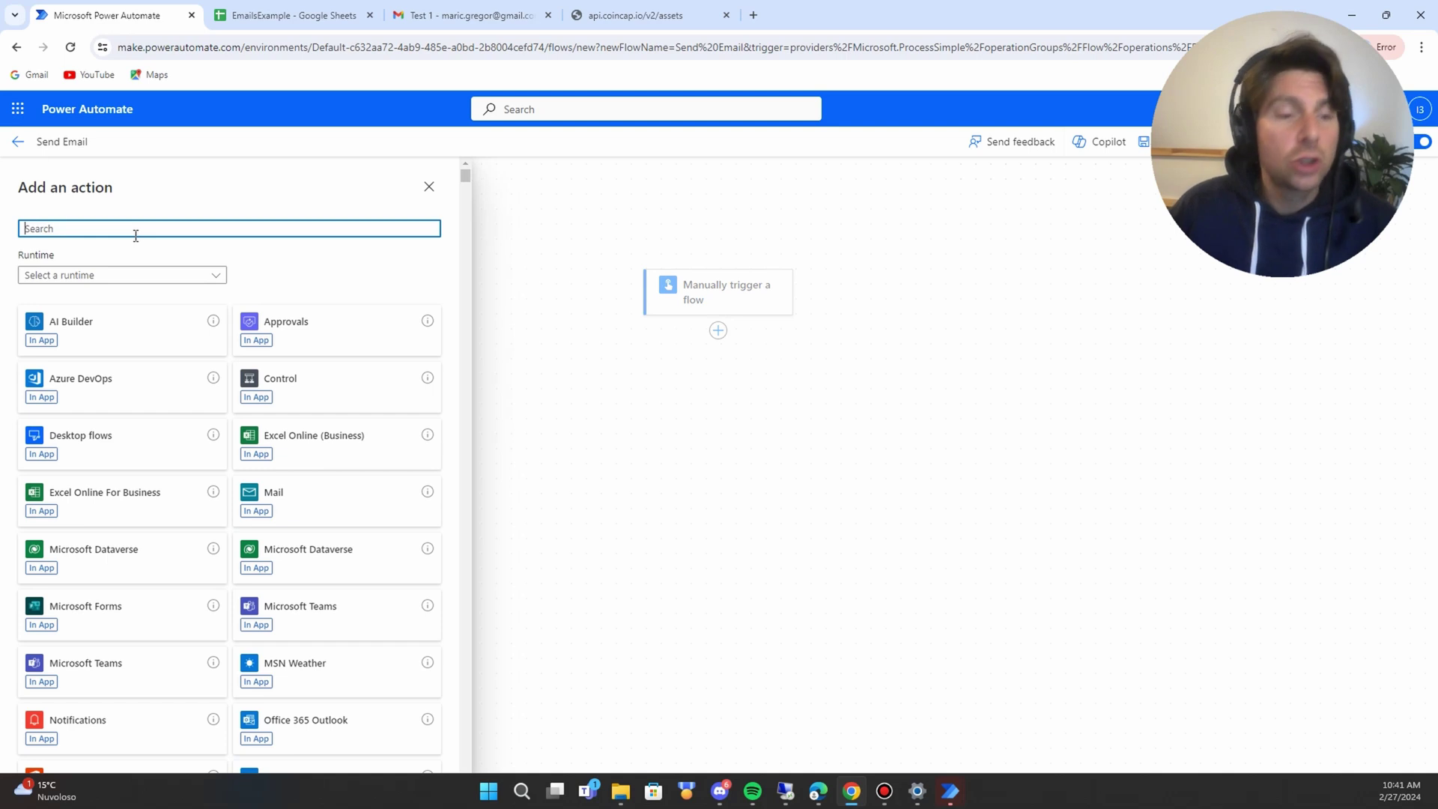
pyautogui.write('sheet')
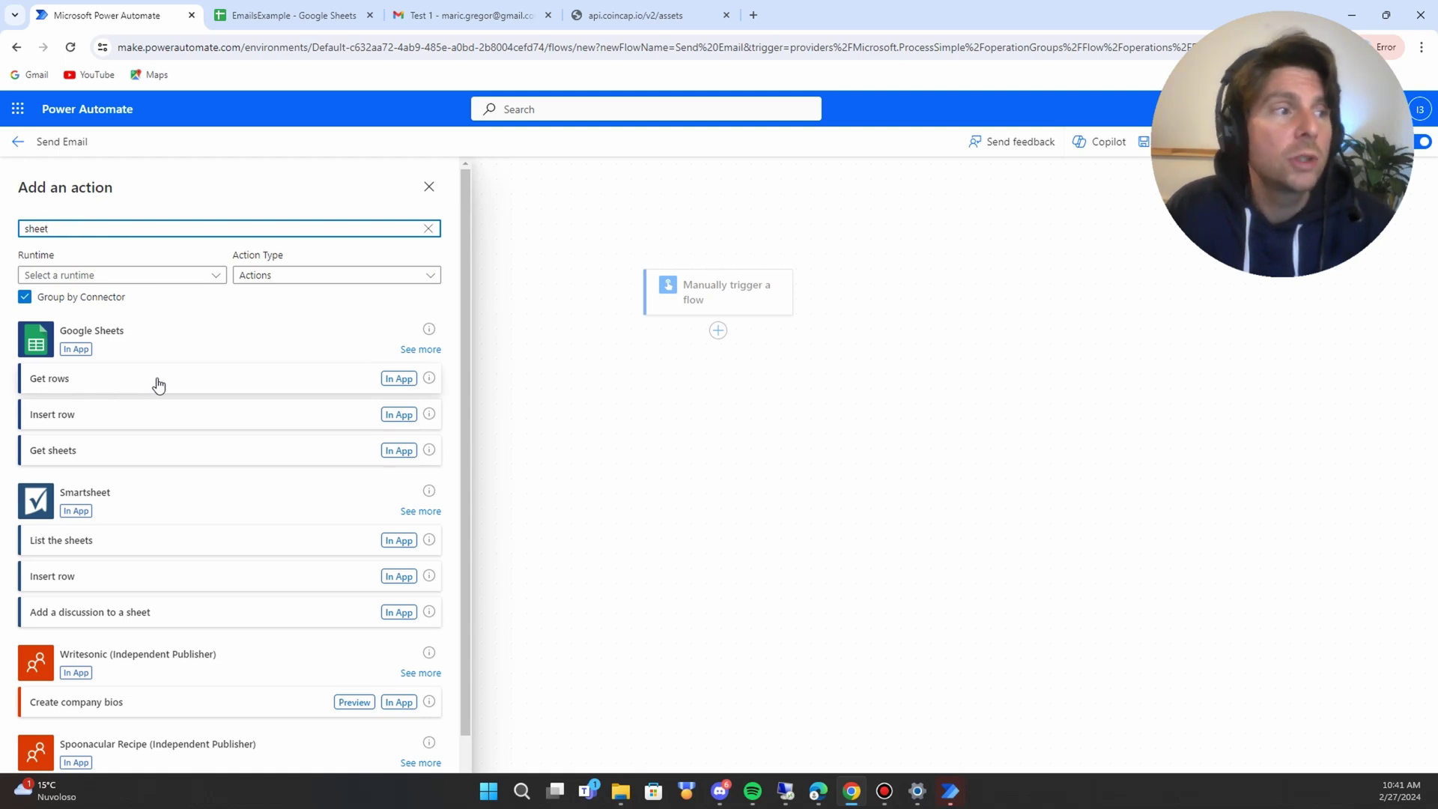
pyautogui.click(292, 11)
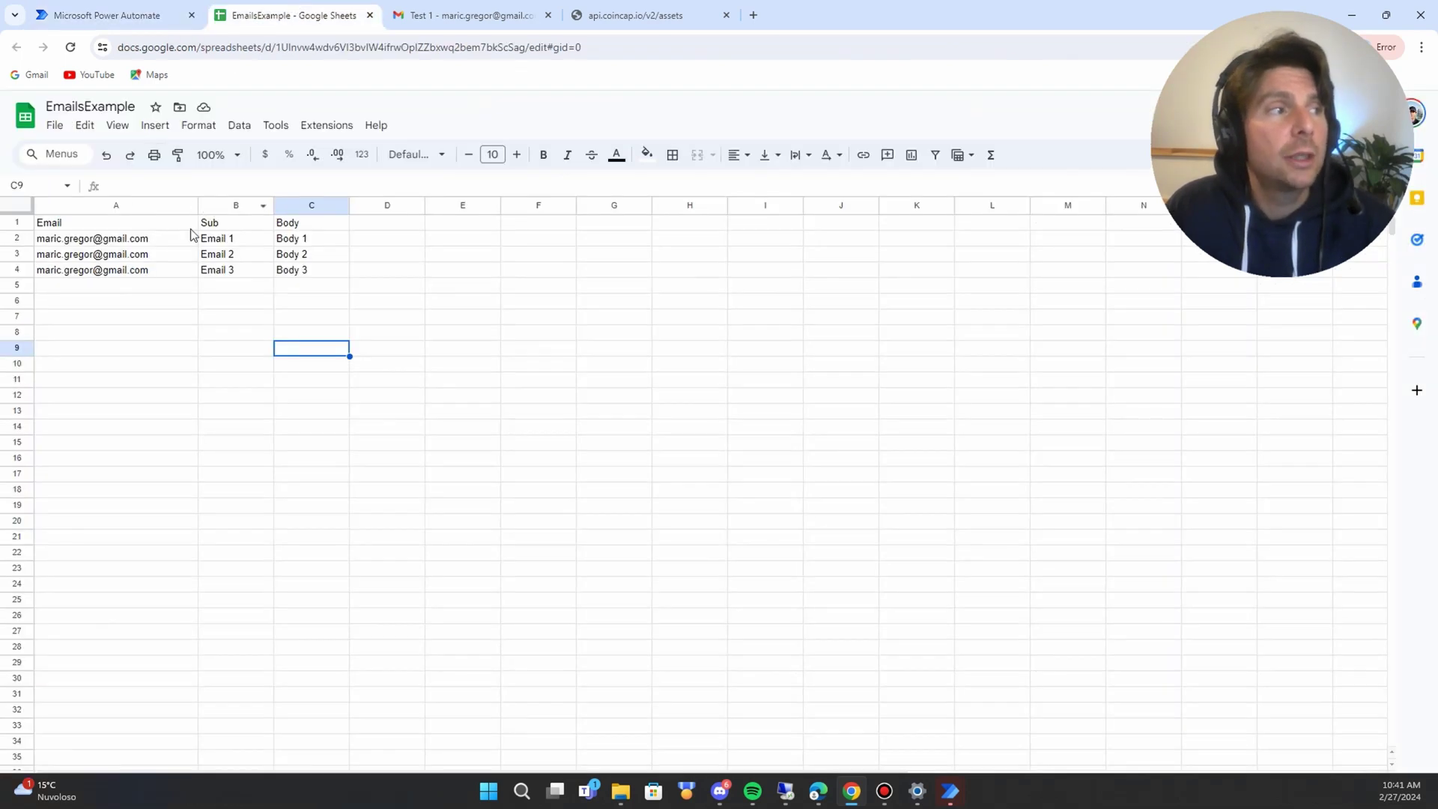
pyautogui.click(124, 9)
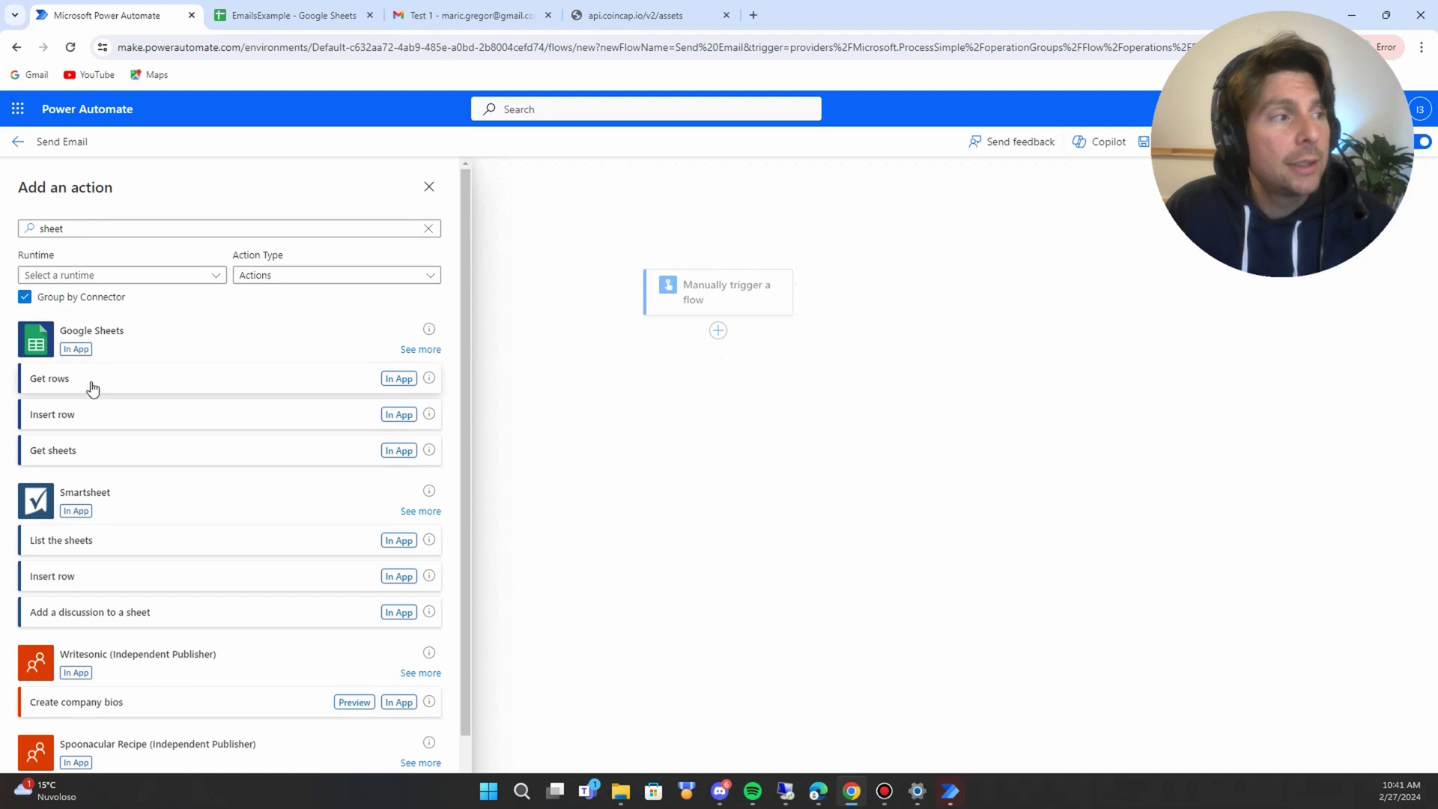
pyautogui.click(280, 380)
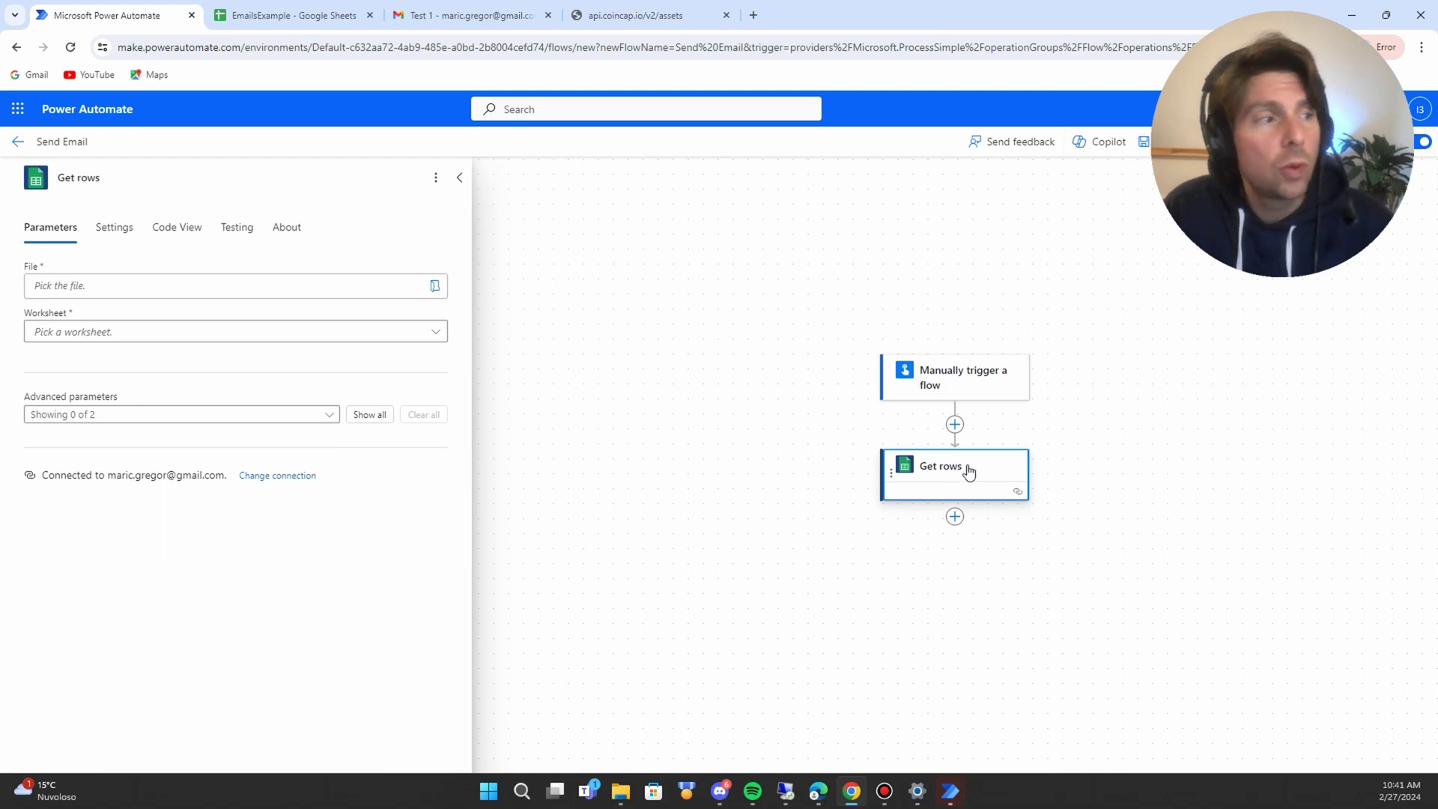
# - Review the settings, testing and about information of the Get rows action, and return to its parameters
pyautogui.click(112, 229)
pyautogui.click(236, 228)
pyautogui.click(282, 229)
pyautogui.click(132, 238)
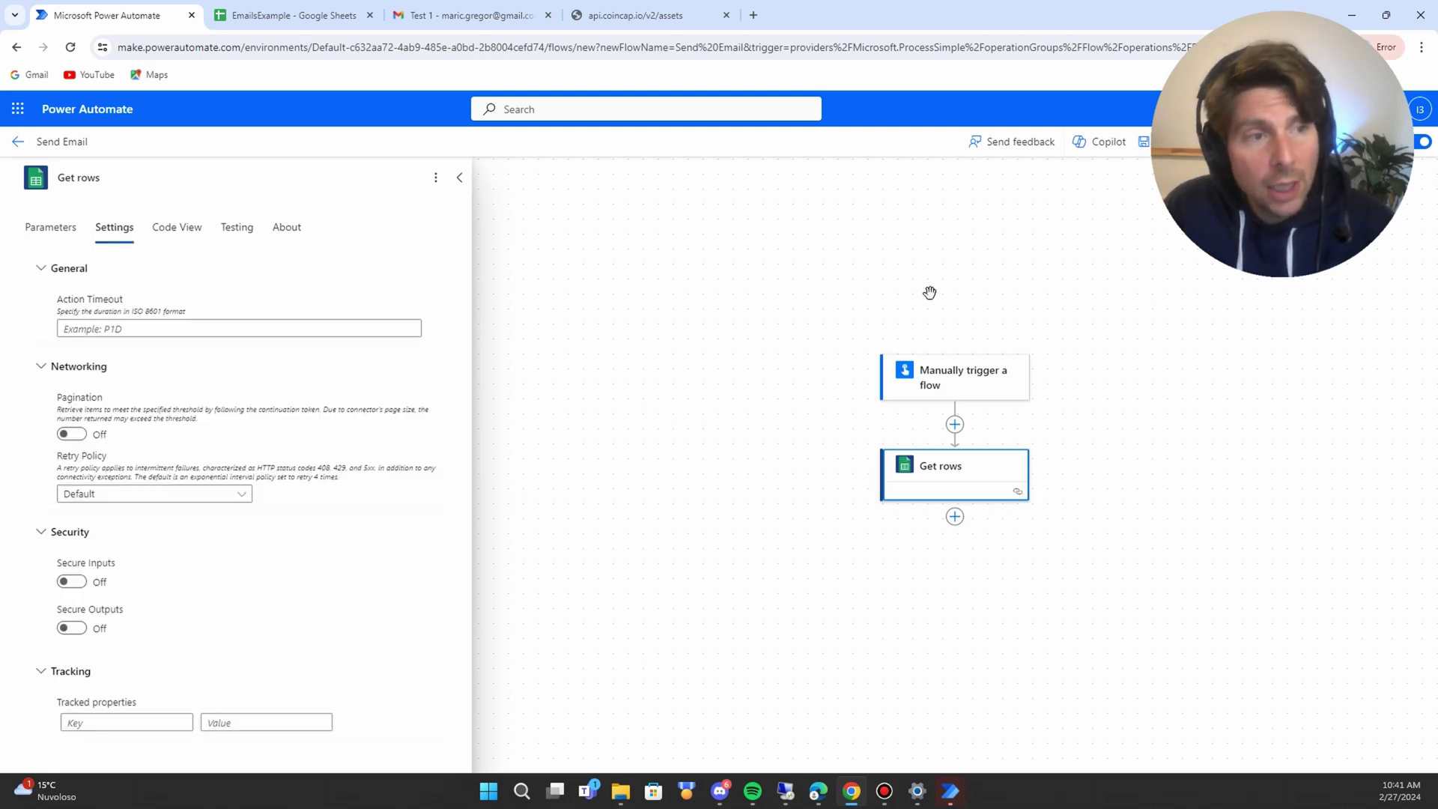
pyautogui.click(50, 229)
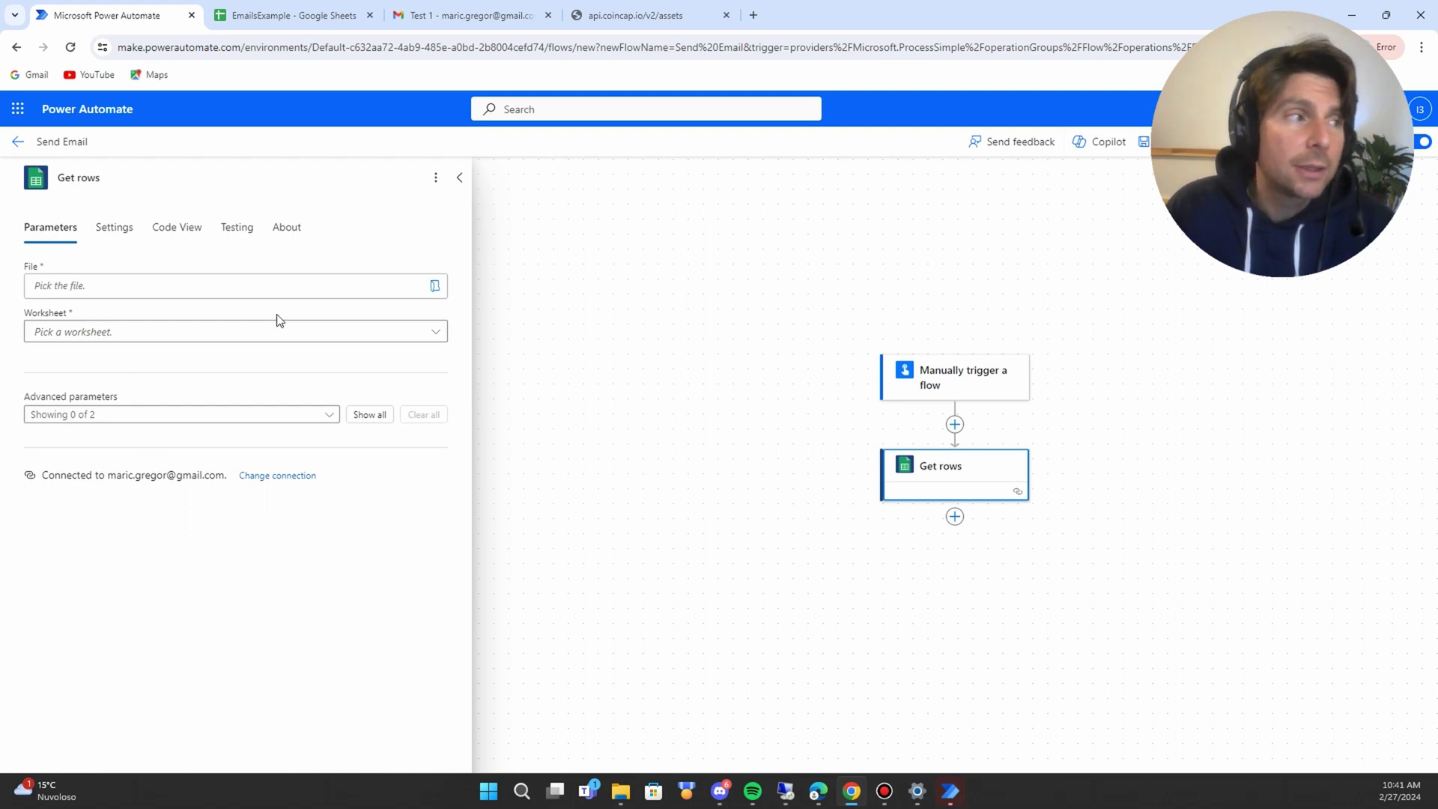
# - Point the Get rows action at the EmailsExample file on Google Drive and its Sheet1 worksheet, and show all its advanced parameters
pyautogui.click(434, 296)
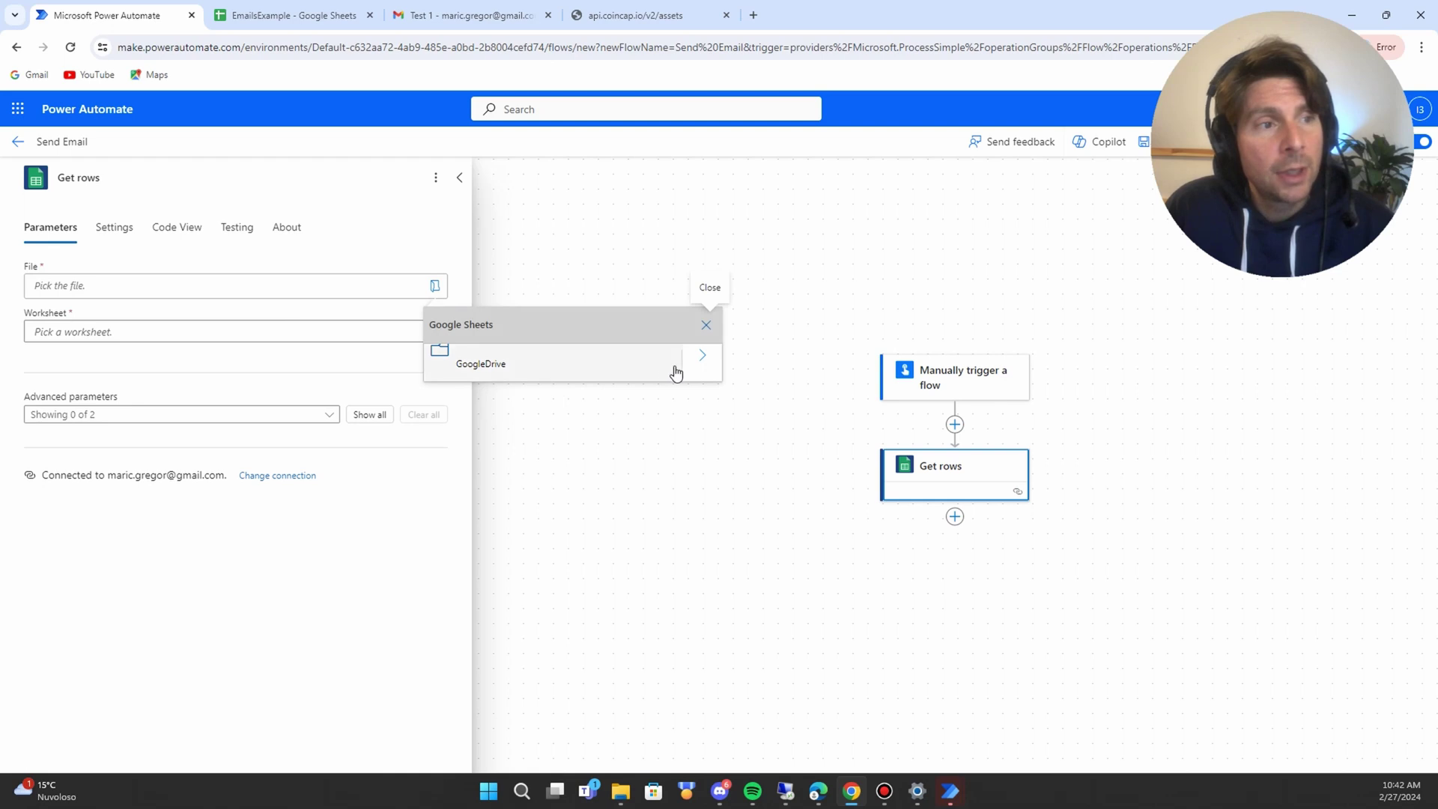
pyautogui.click(699, 360)
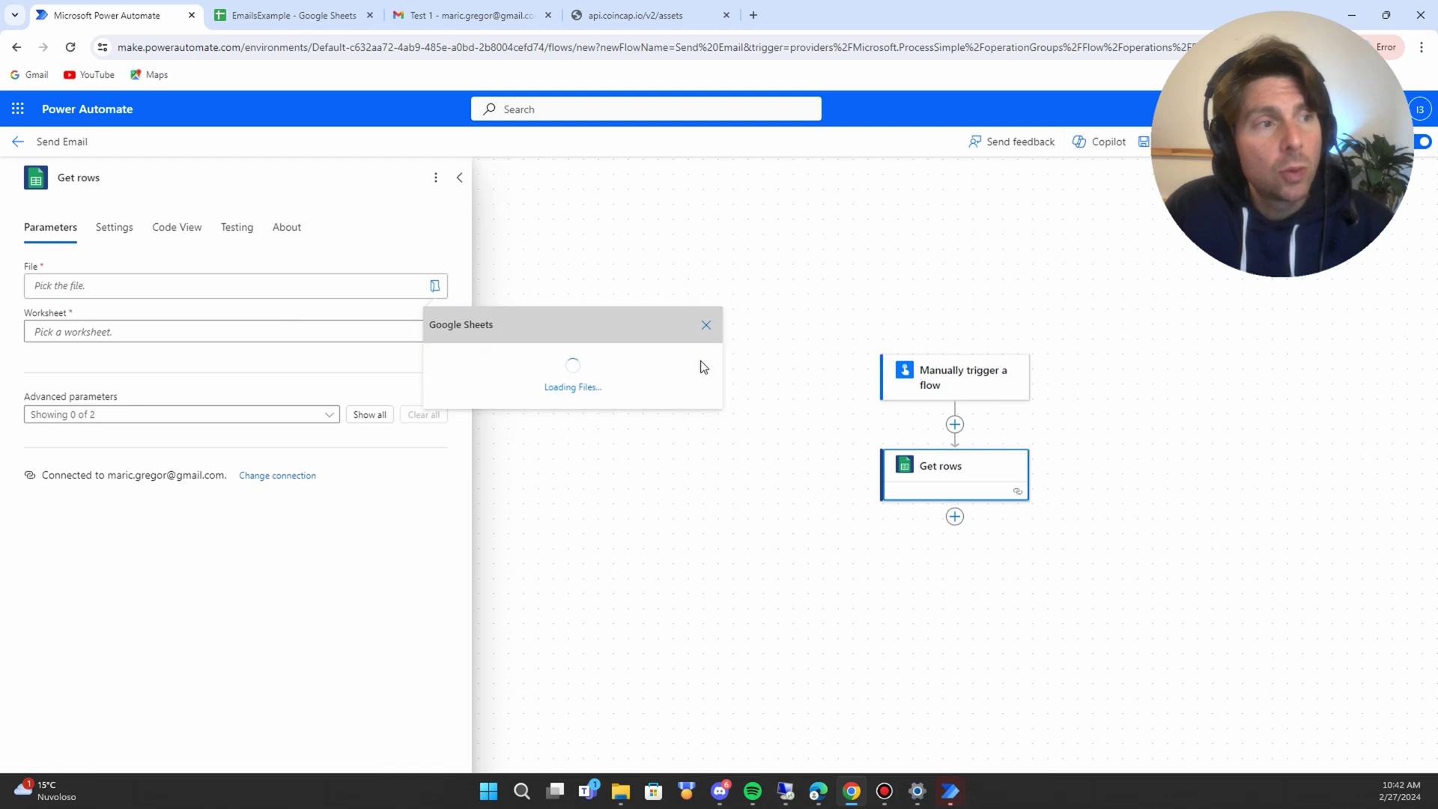
pyautogui.click(538, 365)
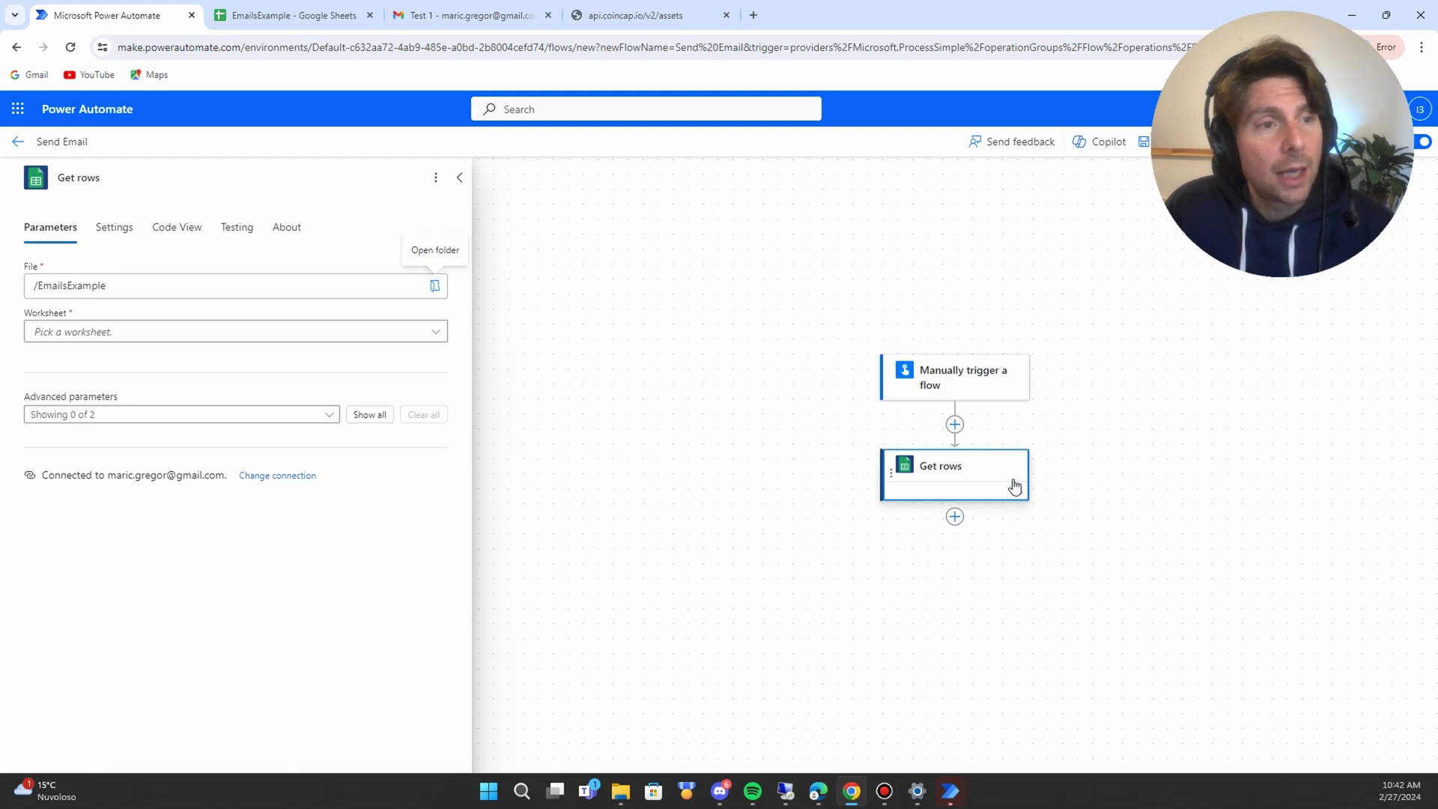
pyautogui.click(429, 336)
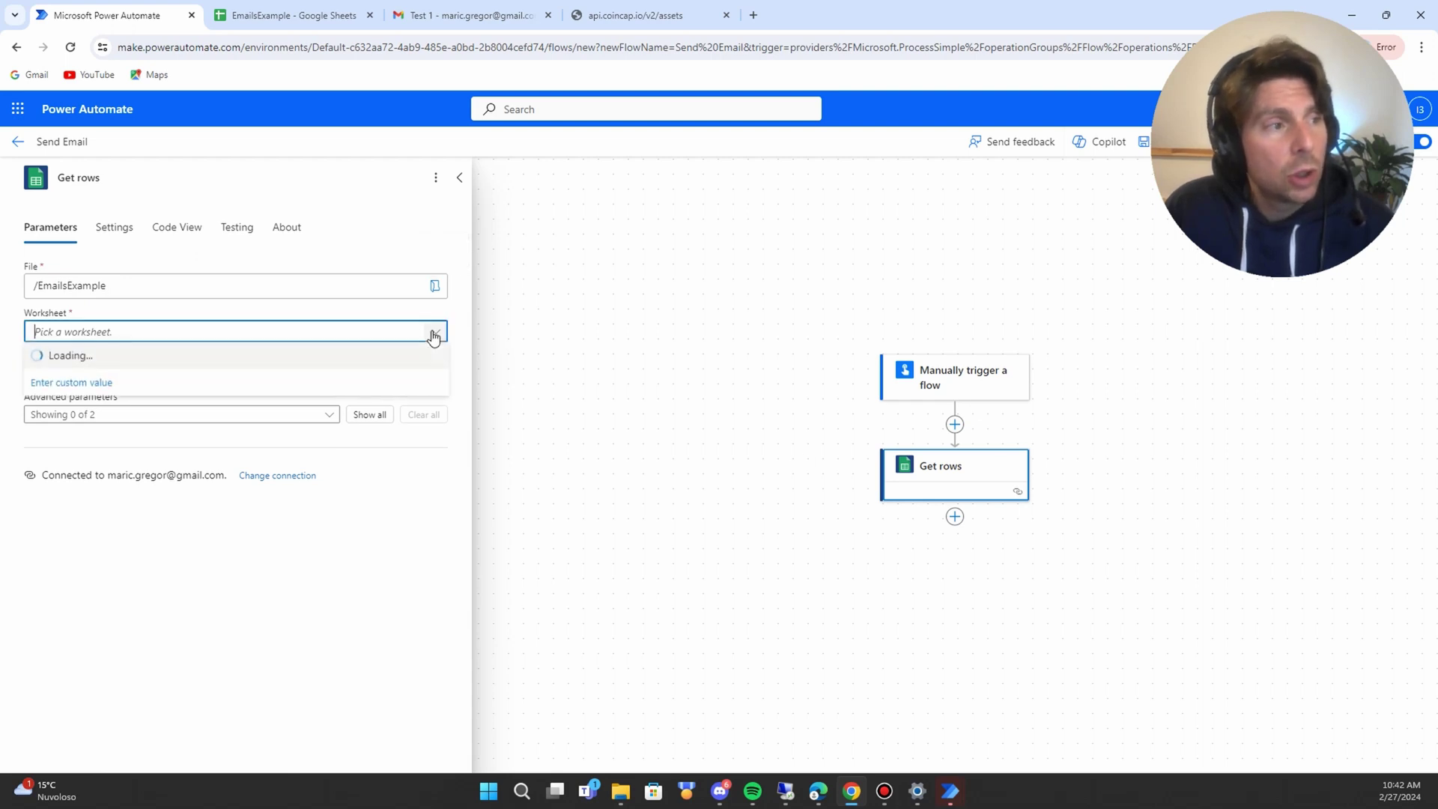
pyautogui.click(60, 364)
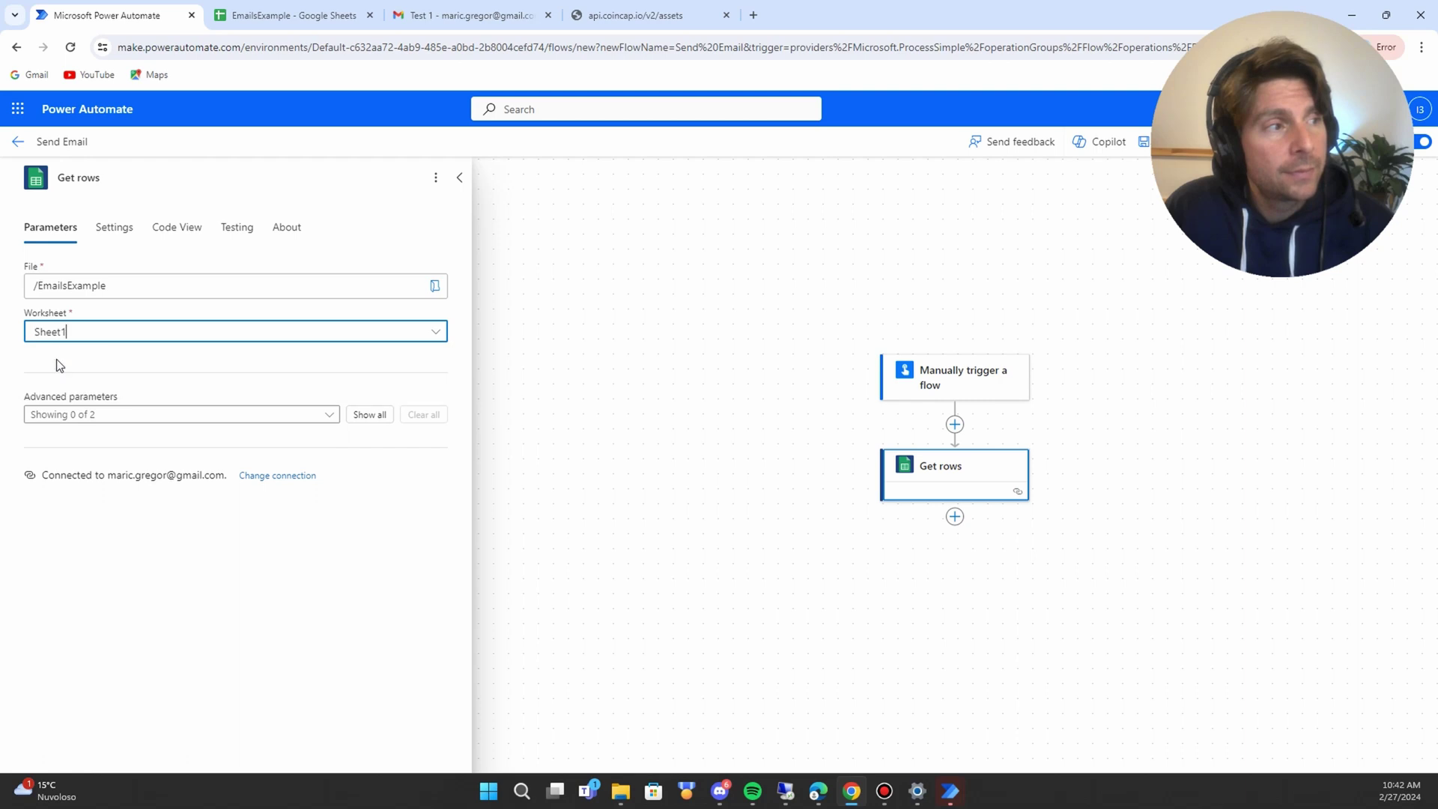
pyautogui.click(360, 414)
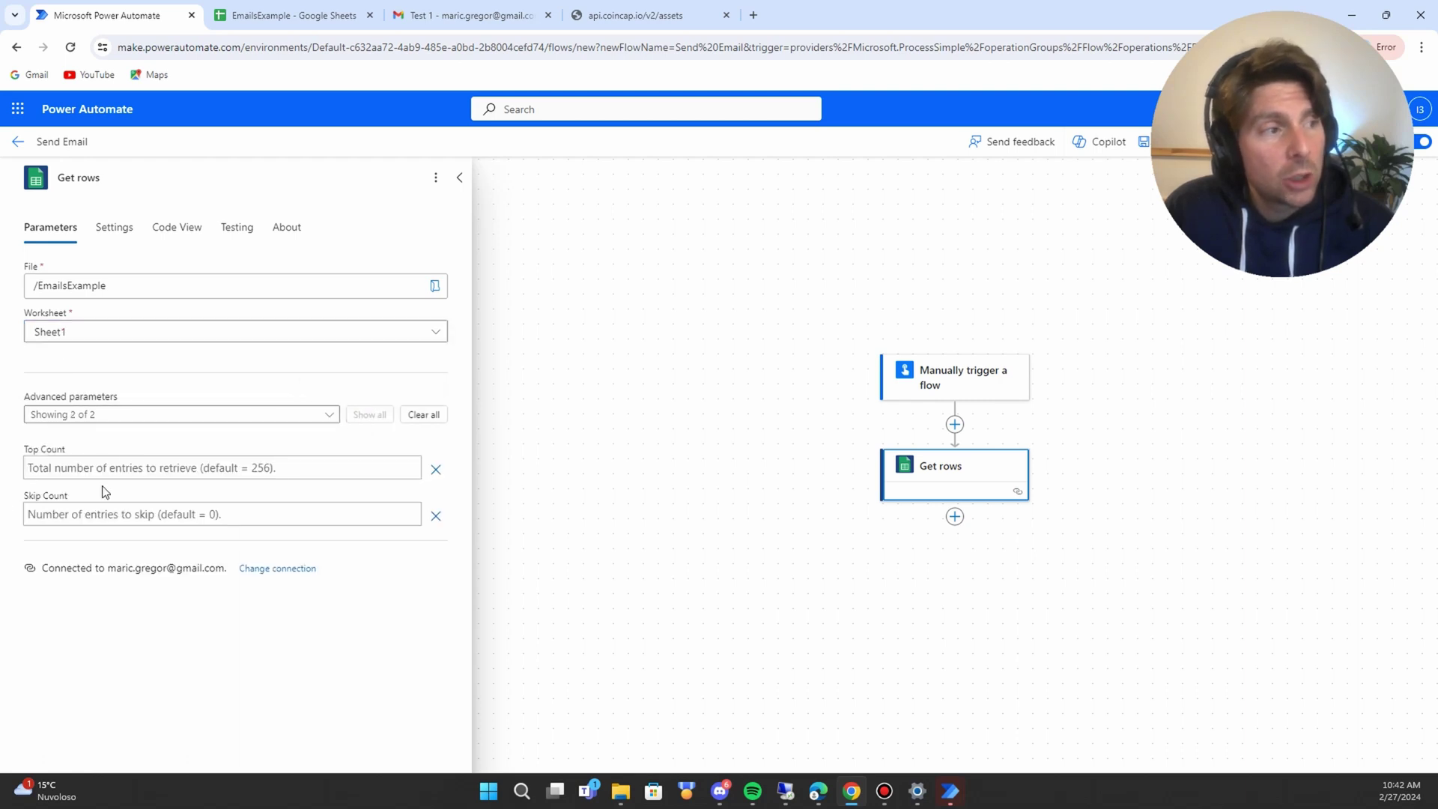
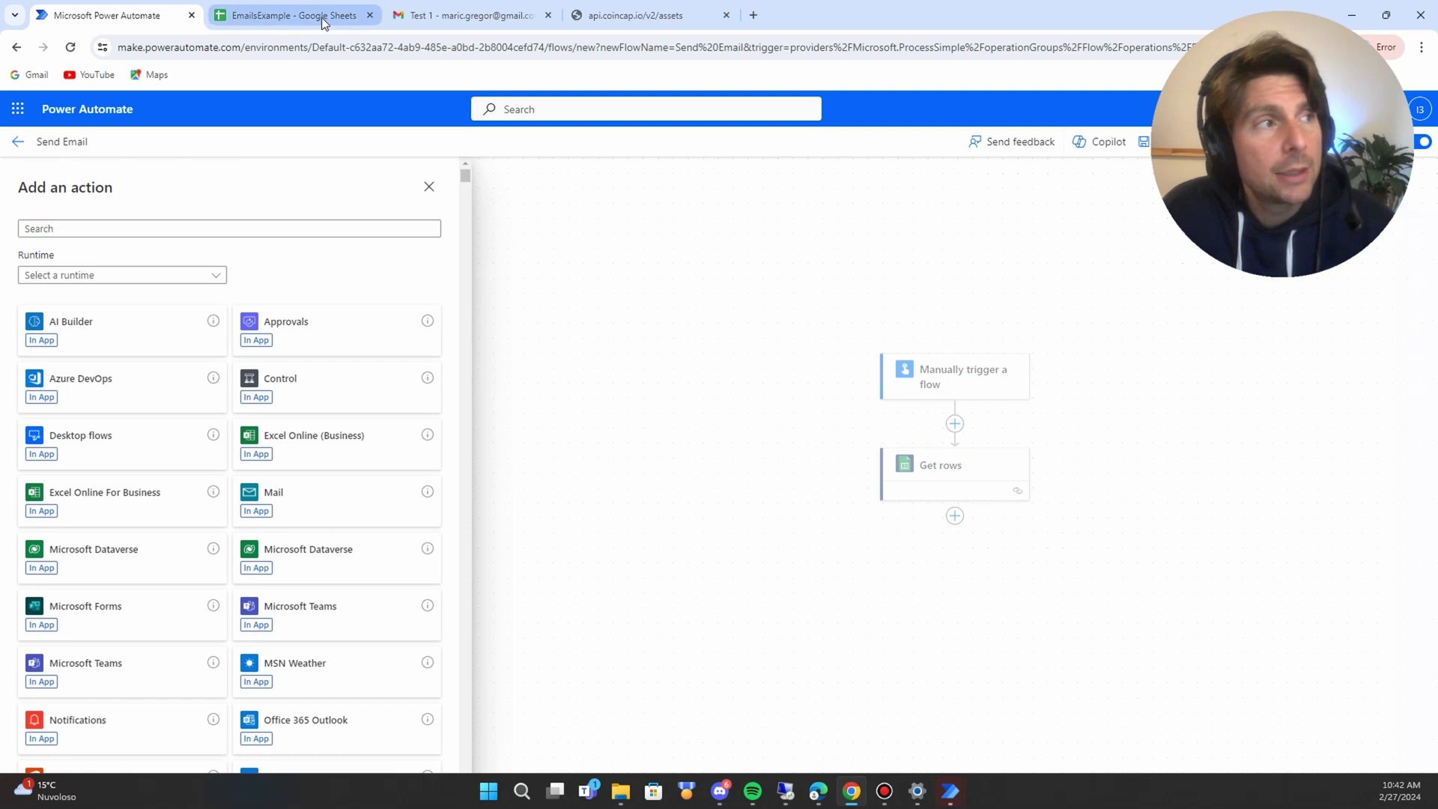
# - Search the actions for "gmail" and add Gmail's Send email (V2) after the Get rows action
pyautogui.click(146, 14)
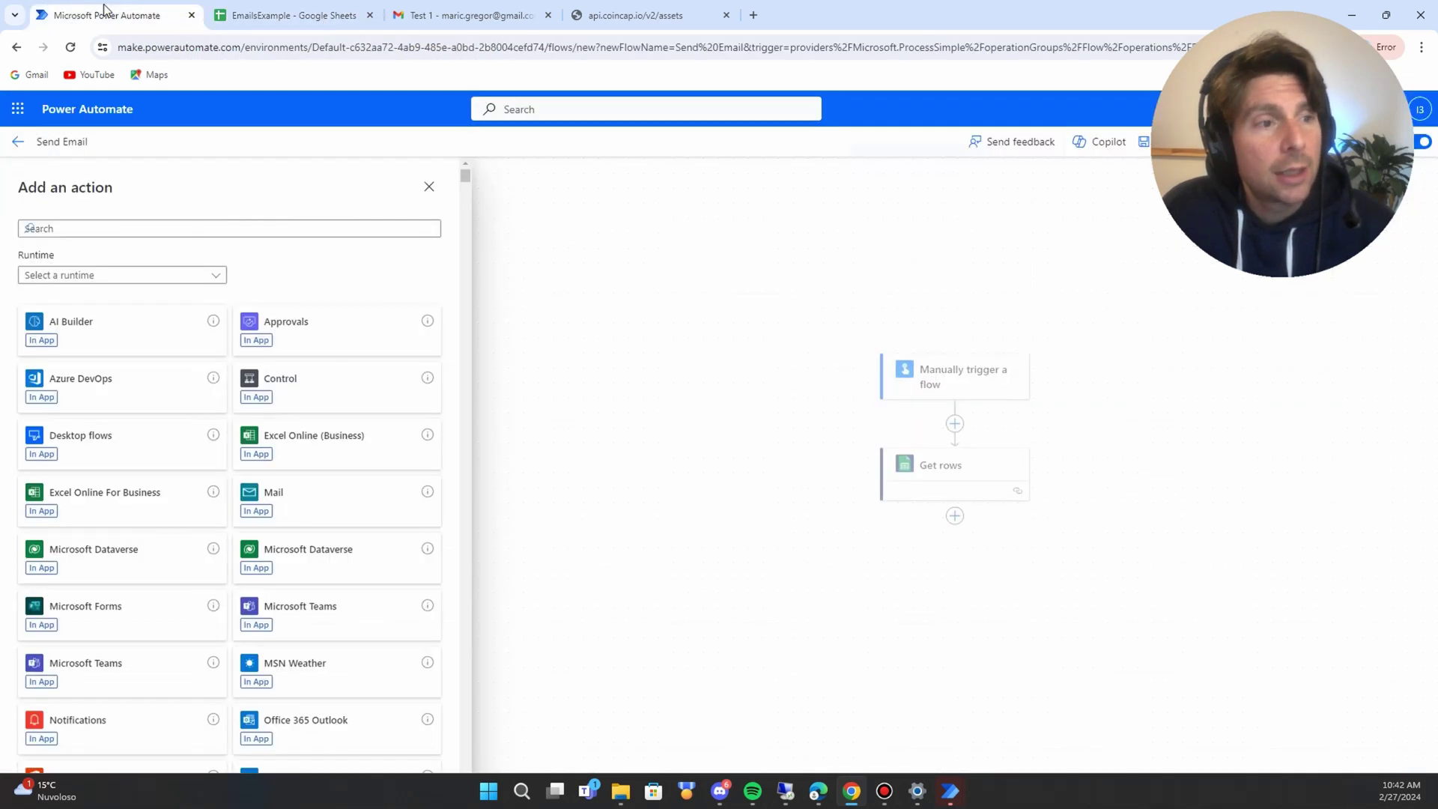
pyautogui.click(119, 229)
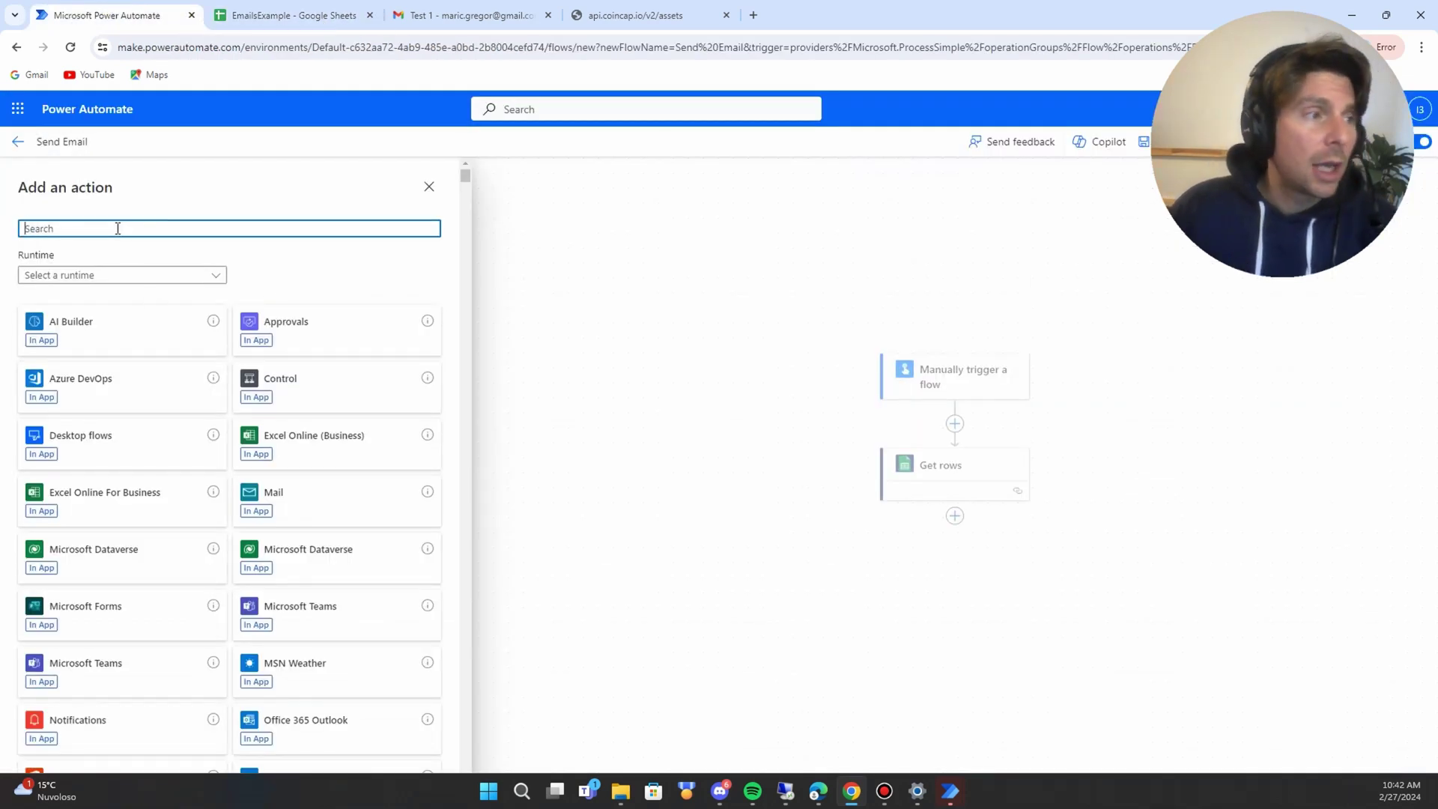
pyautogui.write('gmail')
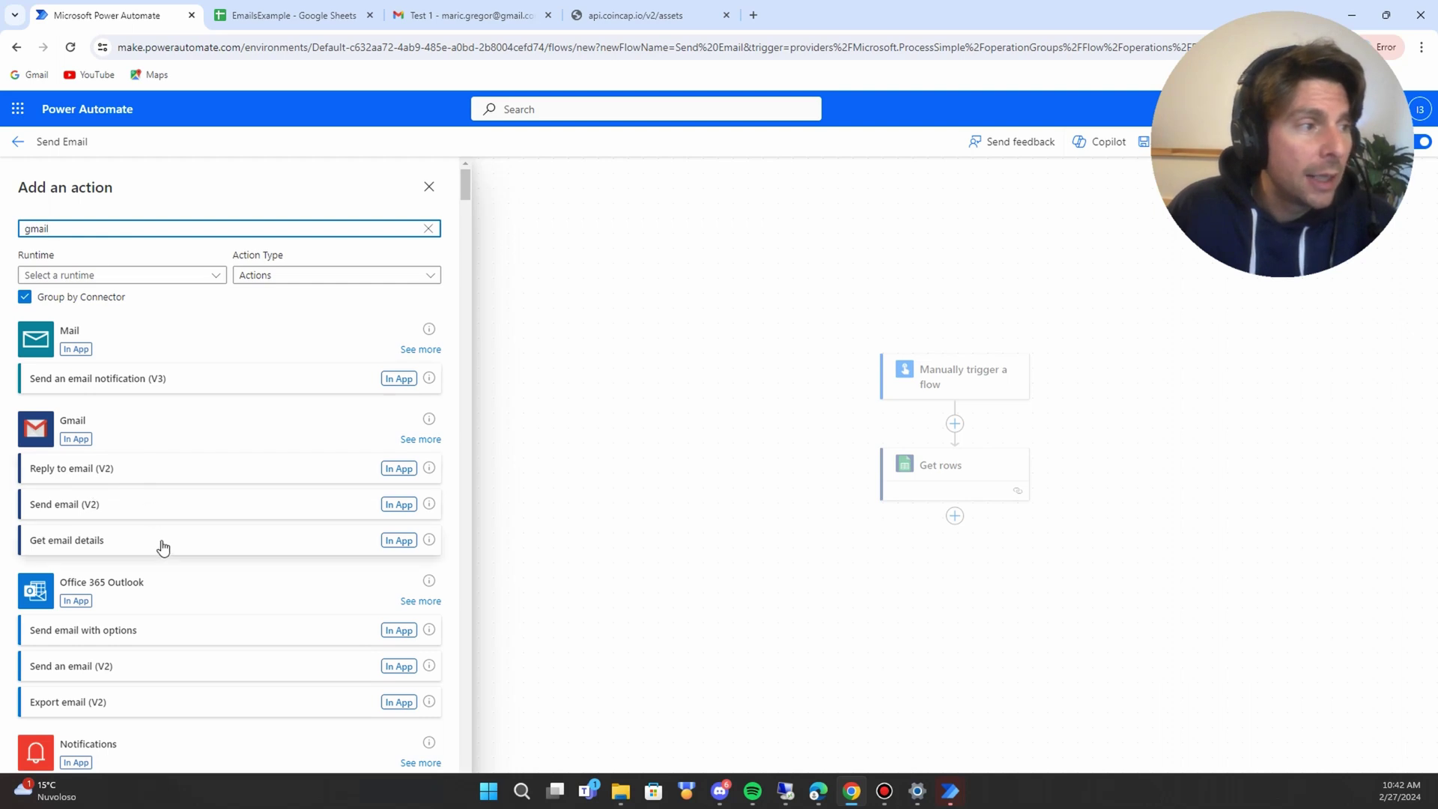
pyautogui.click(71, 509)
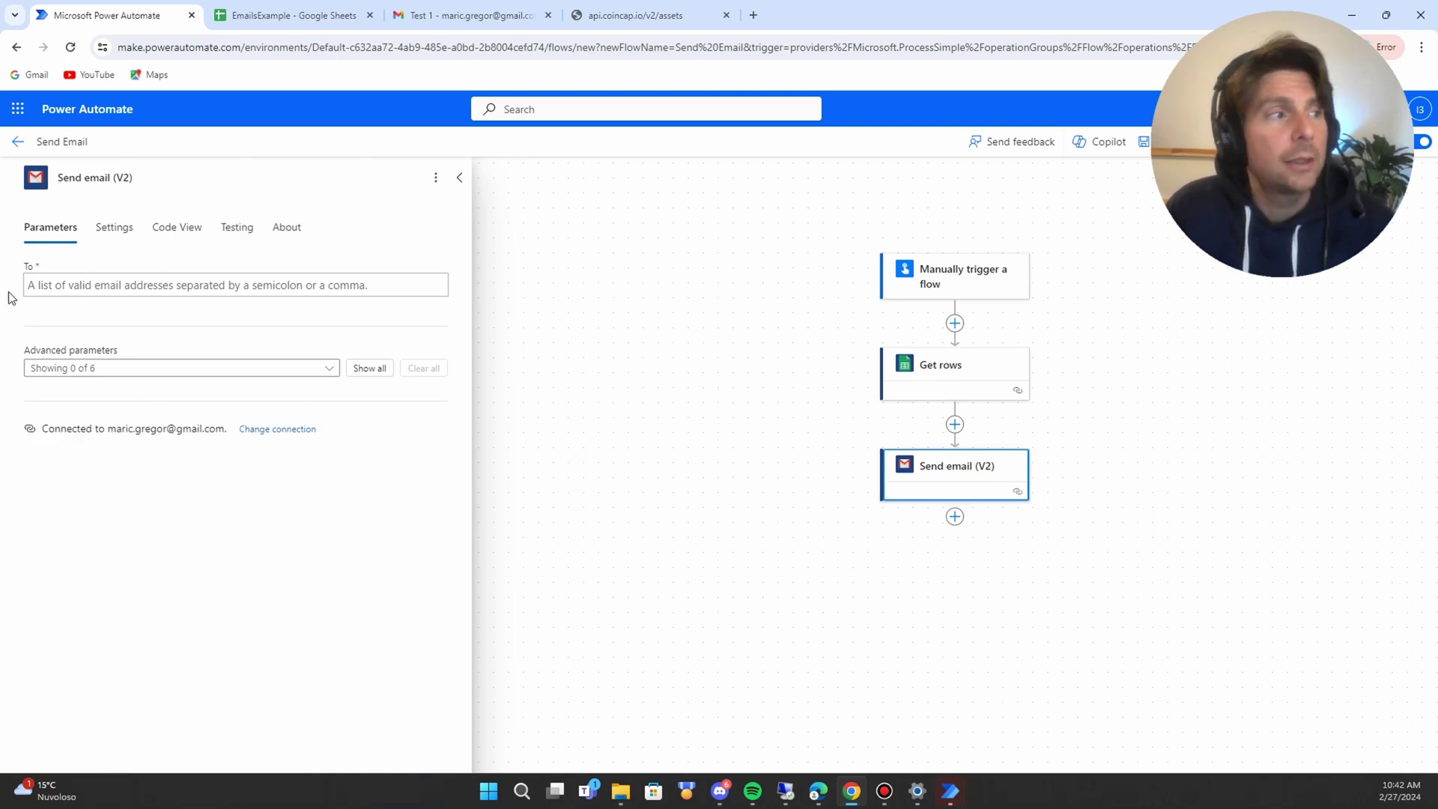
# - Check the Get rows parameters against the columns in the EmailsExample spreadsheet, and return to the Power Automate flow
pyautogui.click(105, 280)
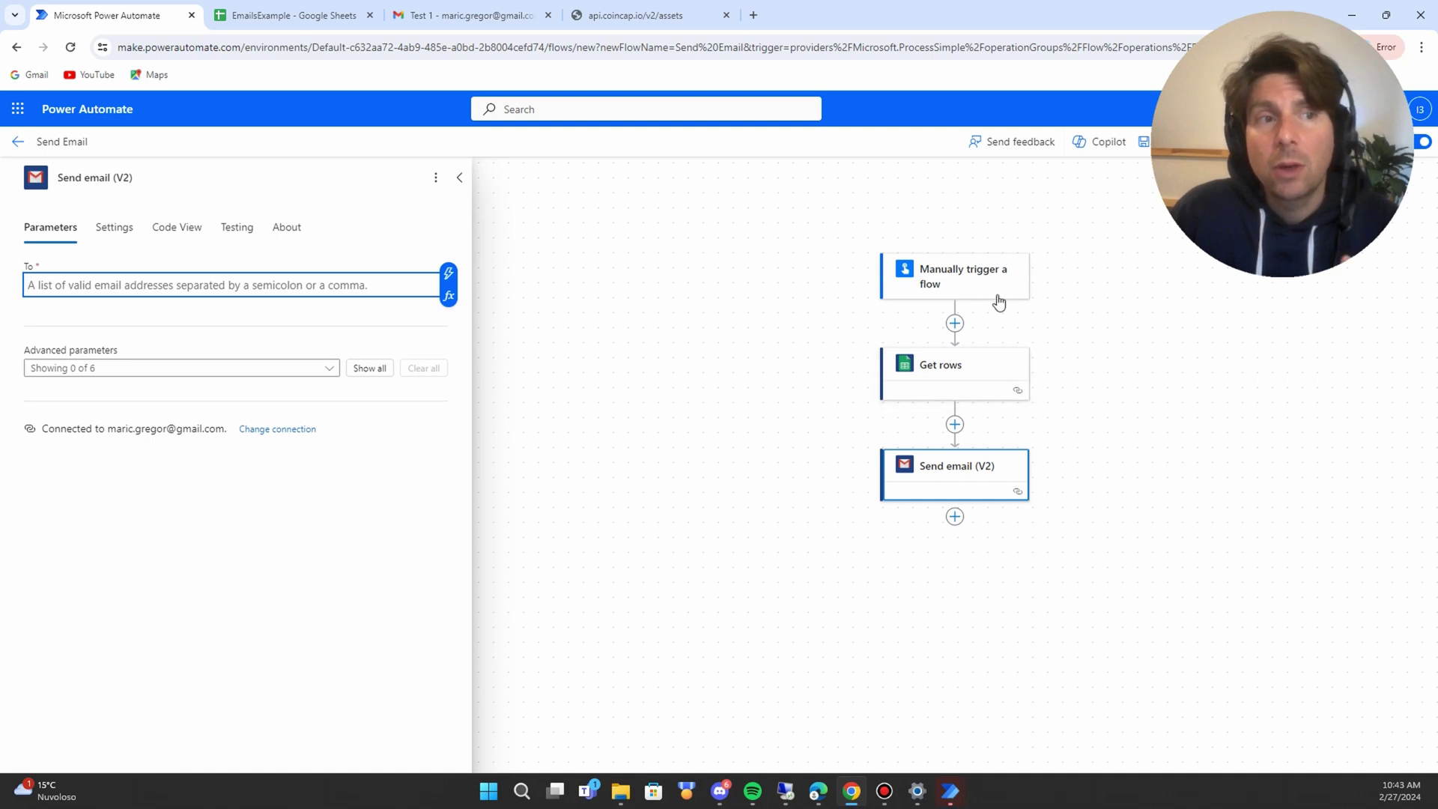
pyautogui.click(996, 368)
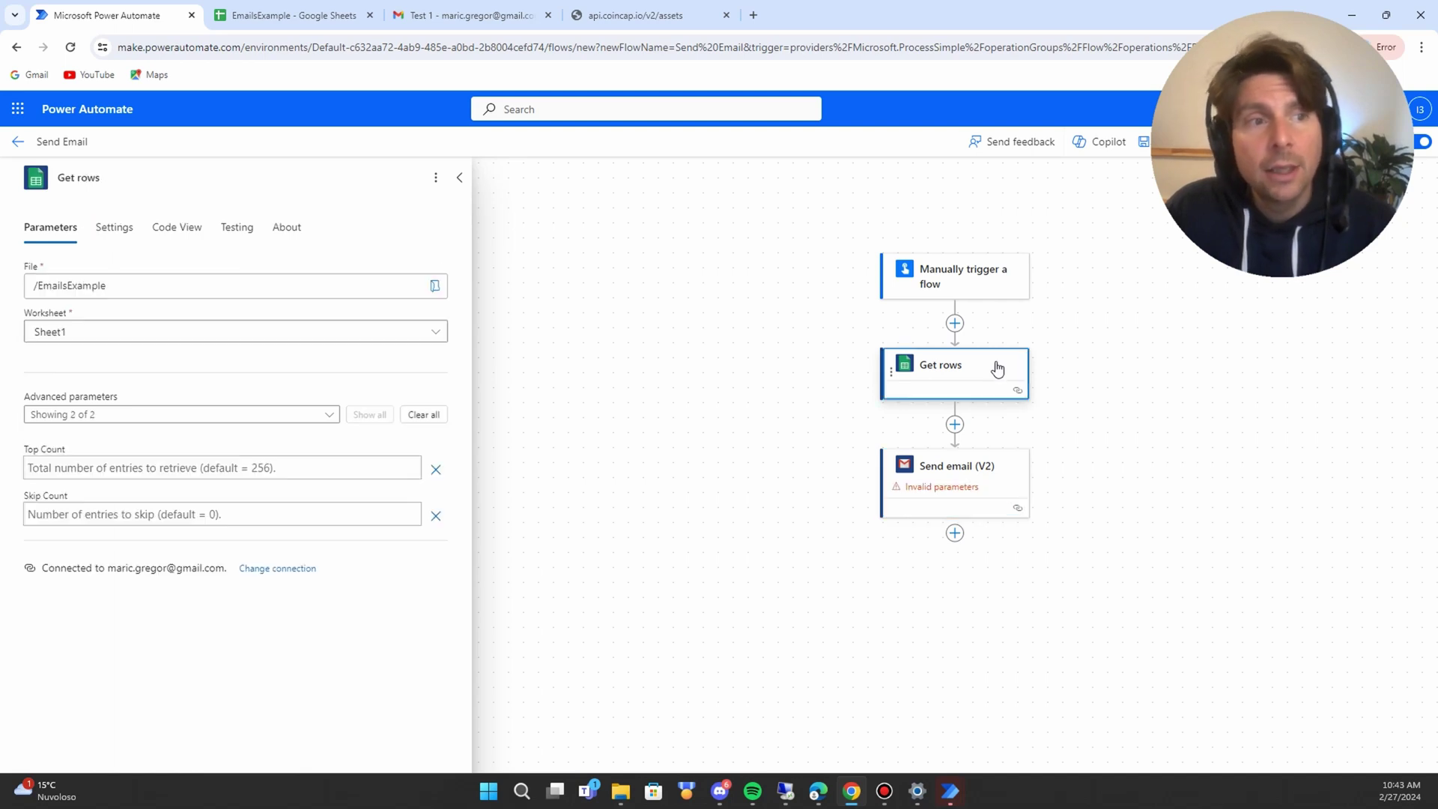
pyautogui.click(314, 15)
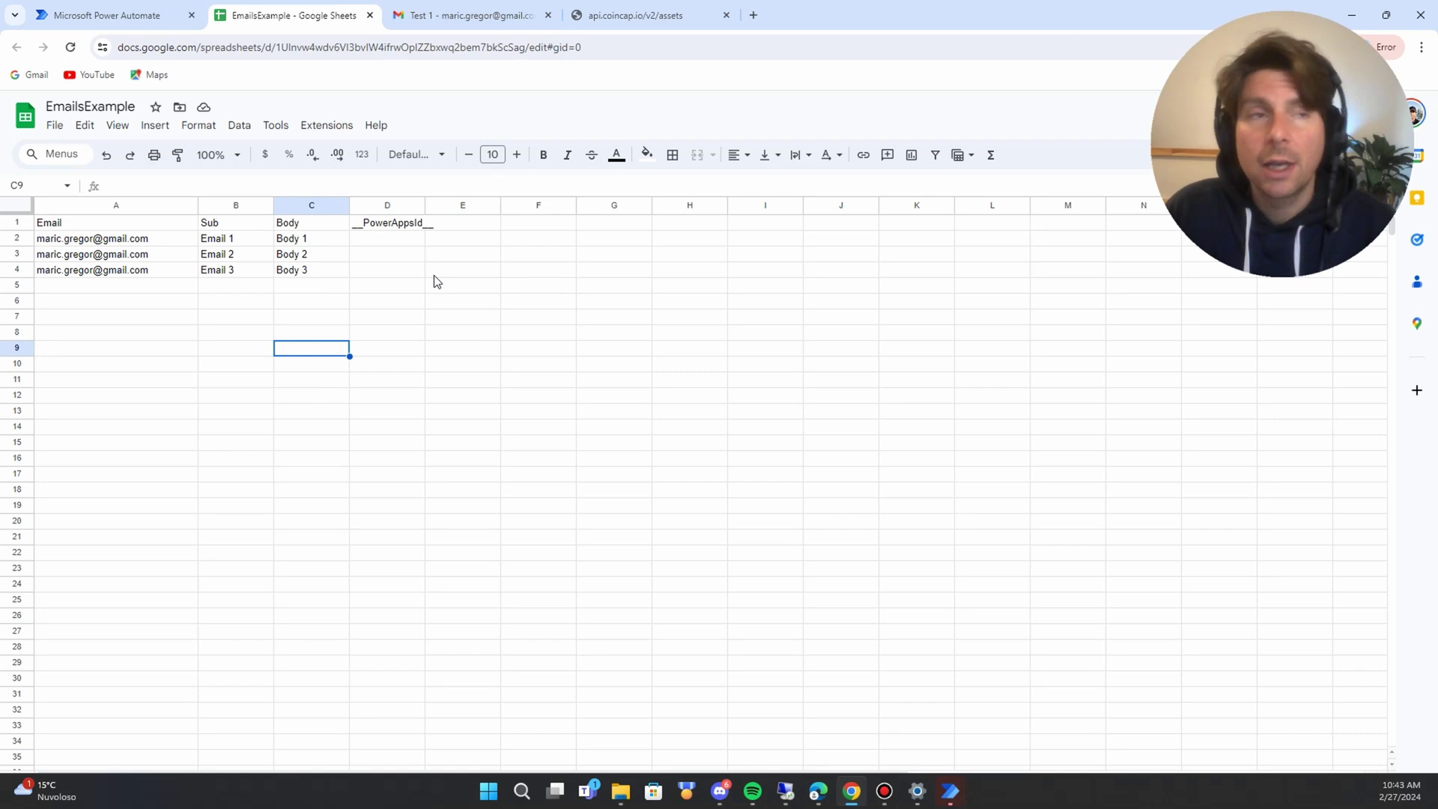
pyautogui.click(133, 15)
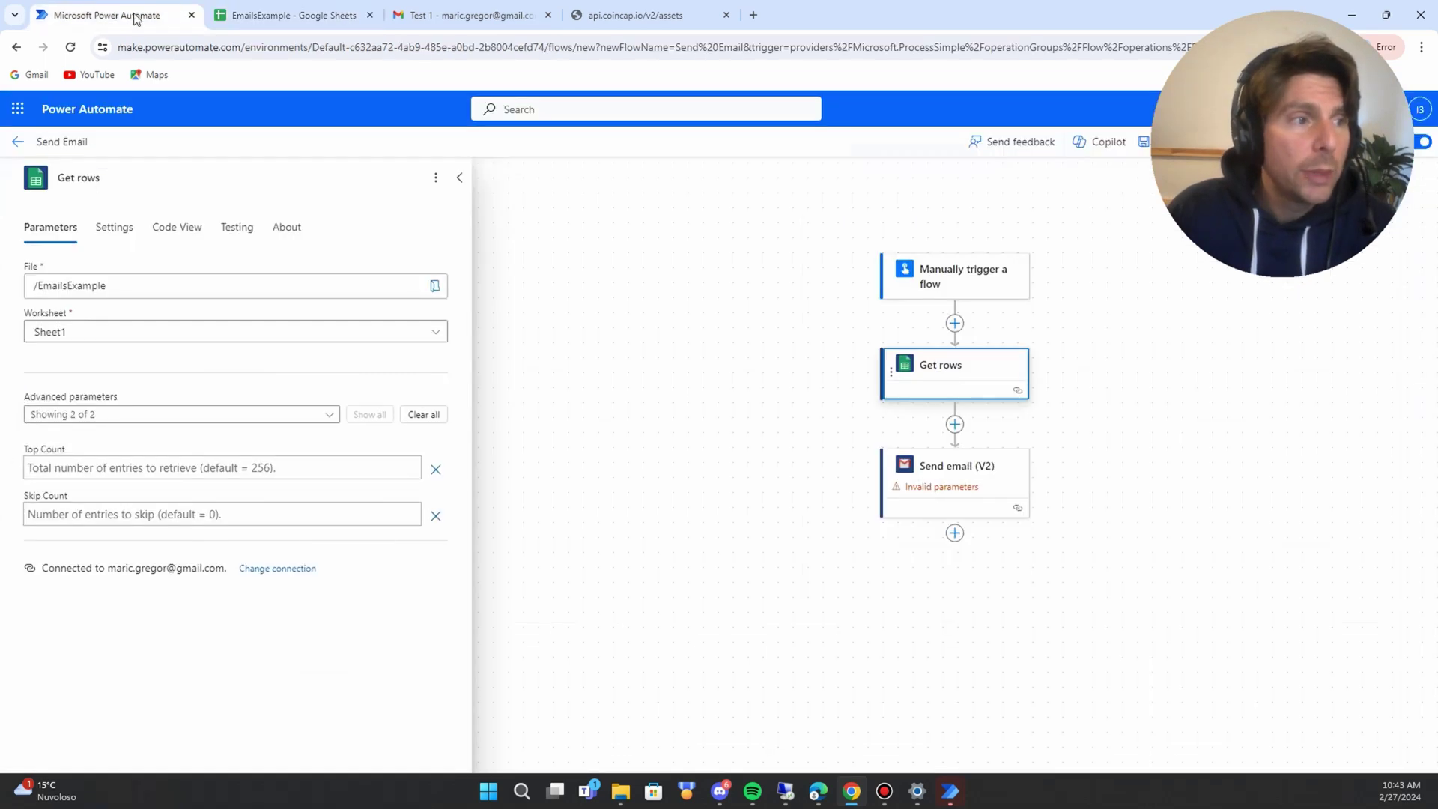
# - Set the To recipient of the Send email (V2) action to the dynamic Email value from Get rows
pyautogui.click(990, 471)
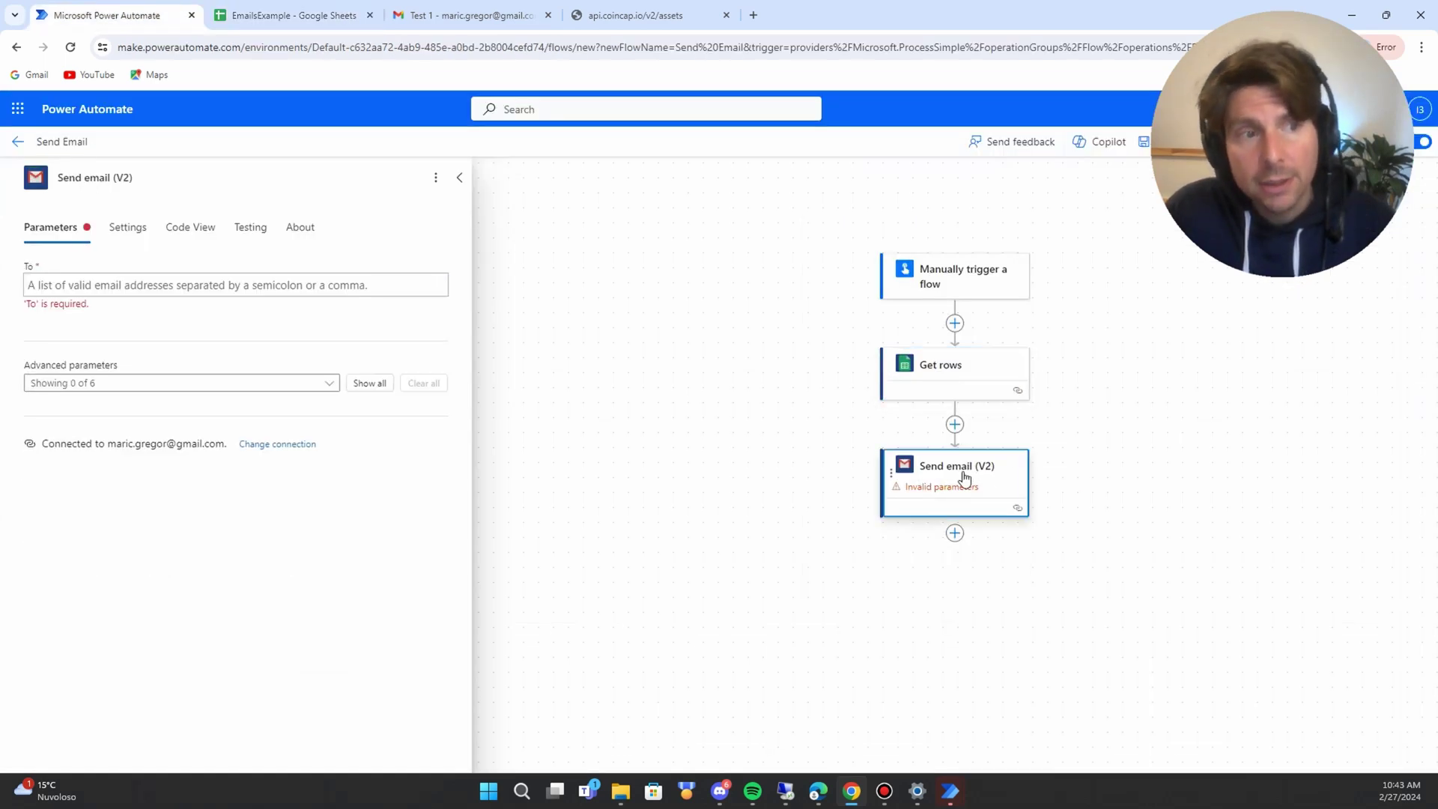
pyautogui.click(196, 285)
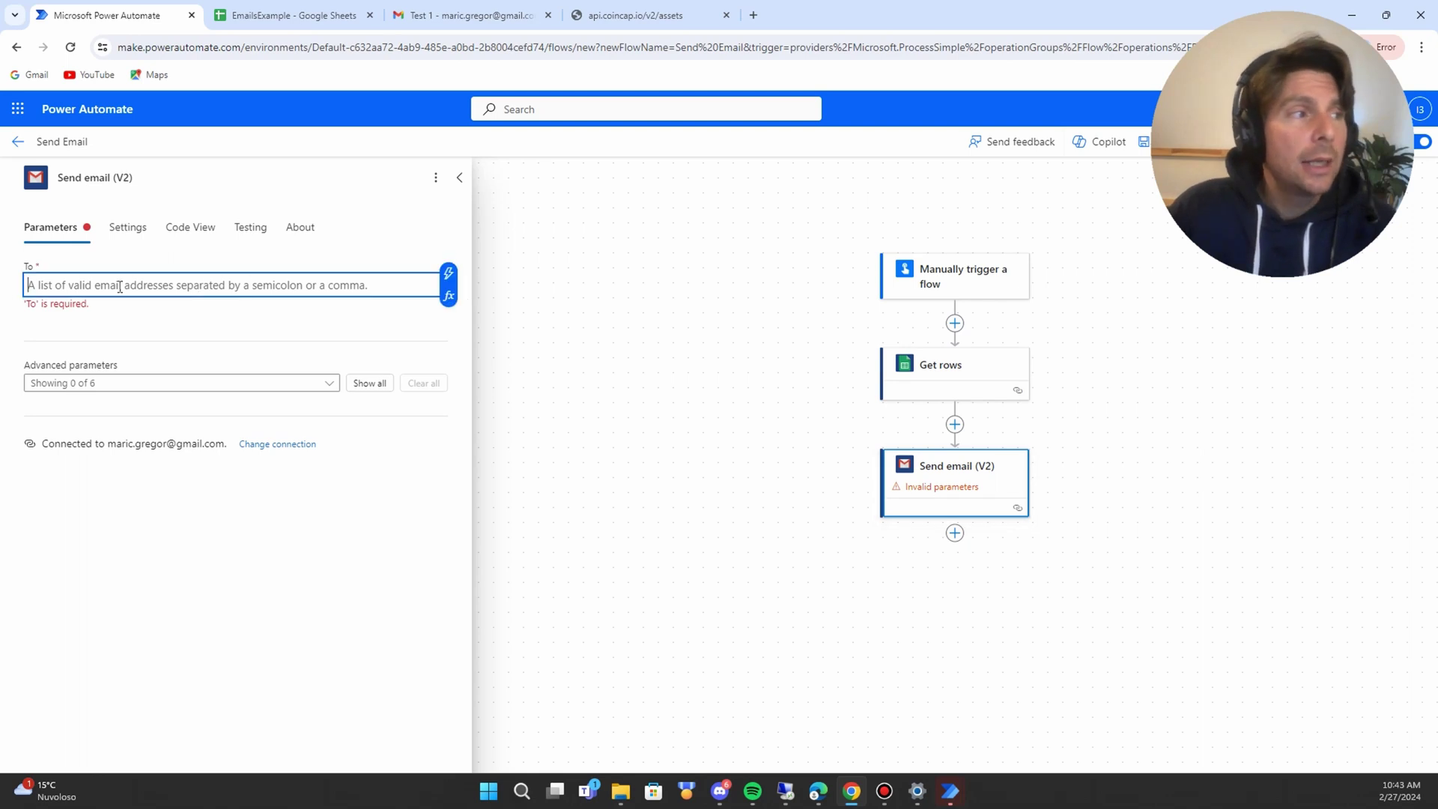
pyautogui.click(448, 273)
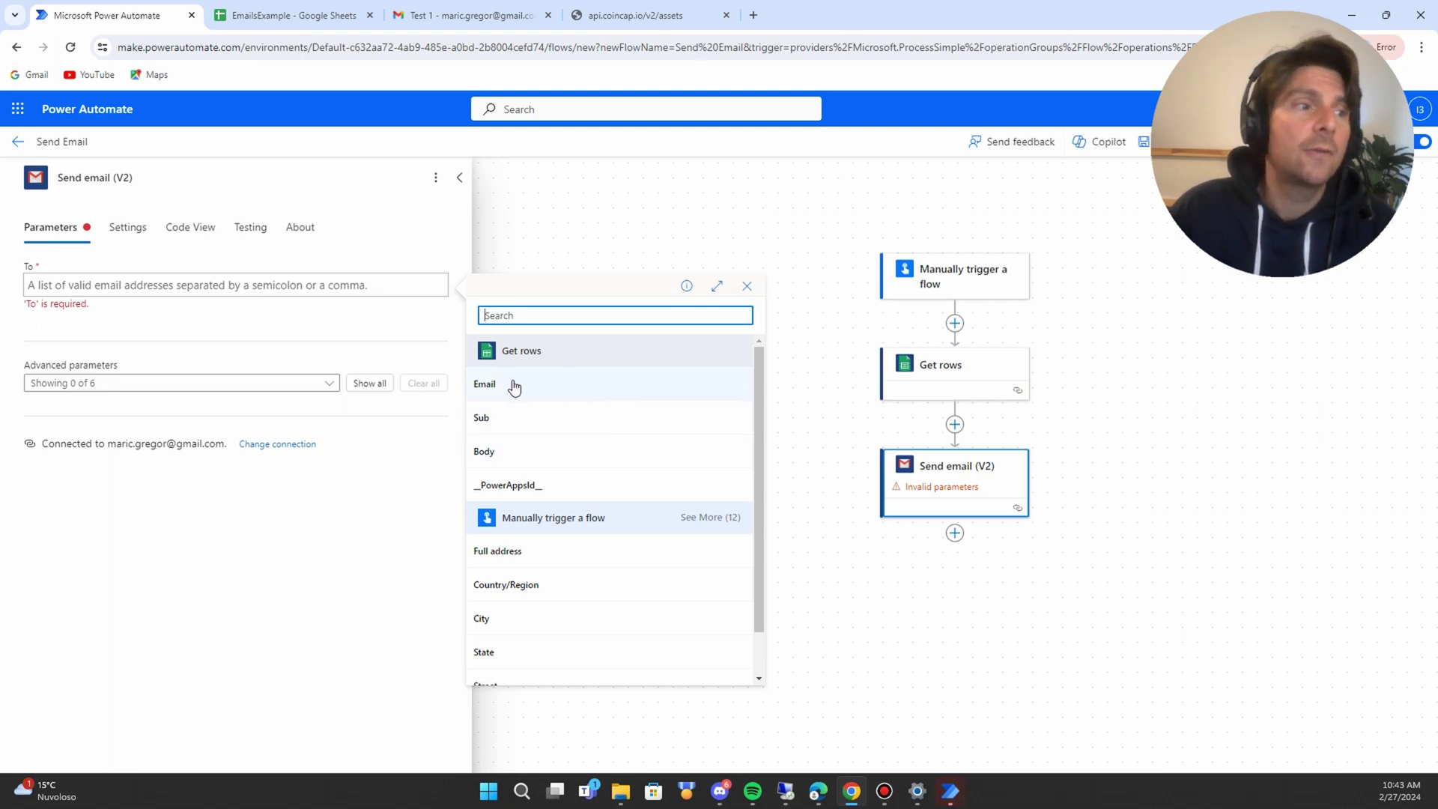
pyautogui.click(552, 390)
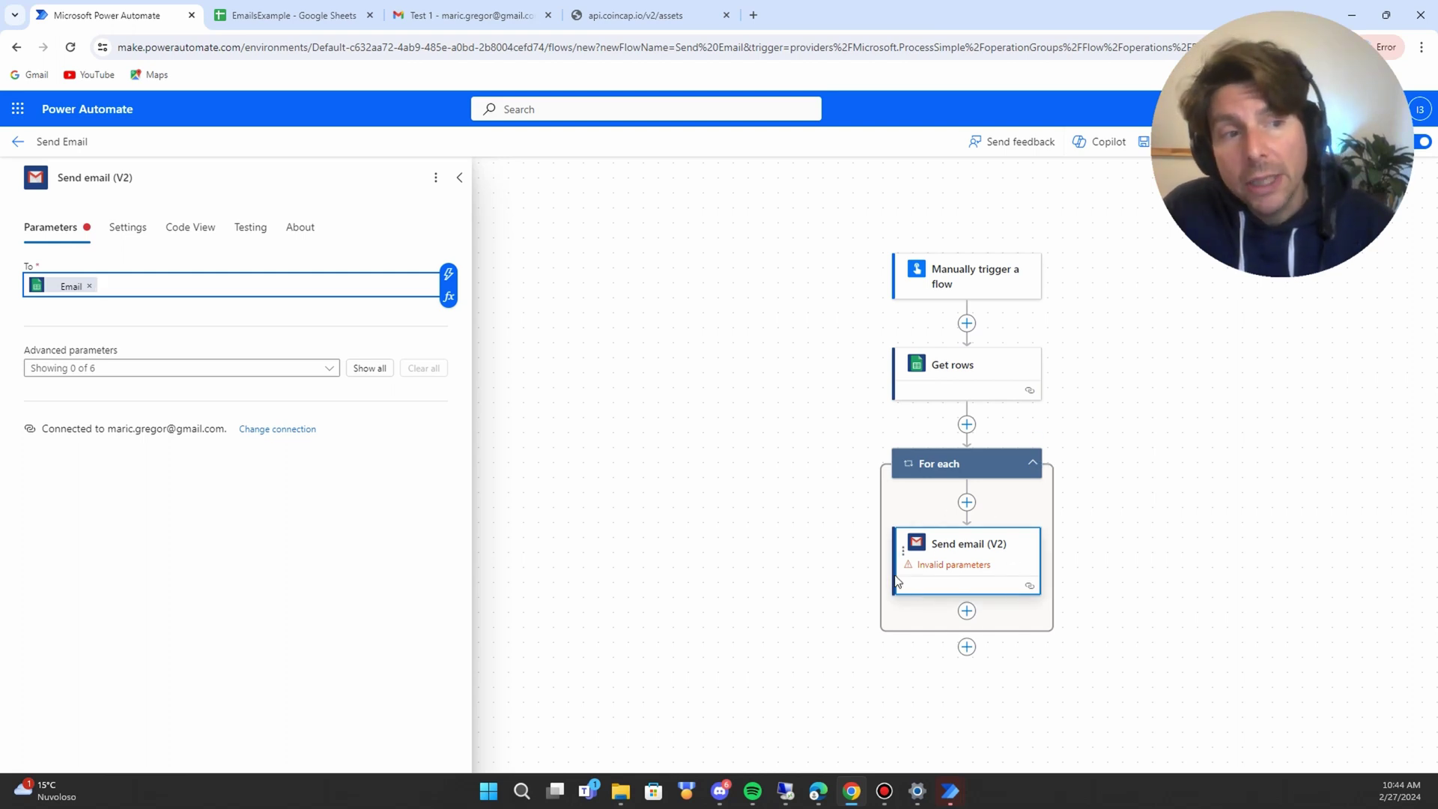
# - Examine the recipient entries in the Email column of the EmailsExample spreadsheet, comparing them with the For each loop in Power Automate
pyautogui.click(277, 15)
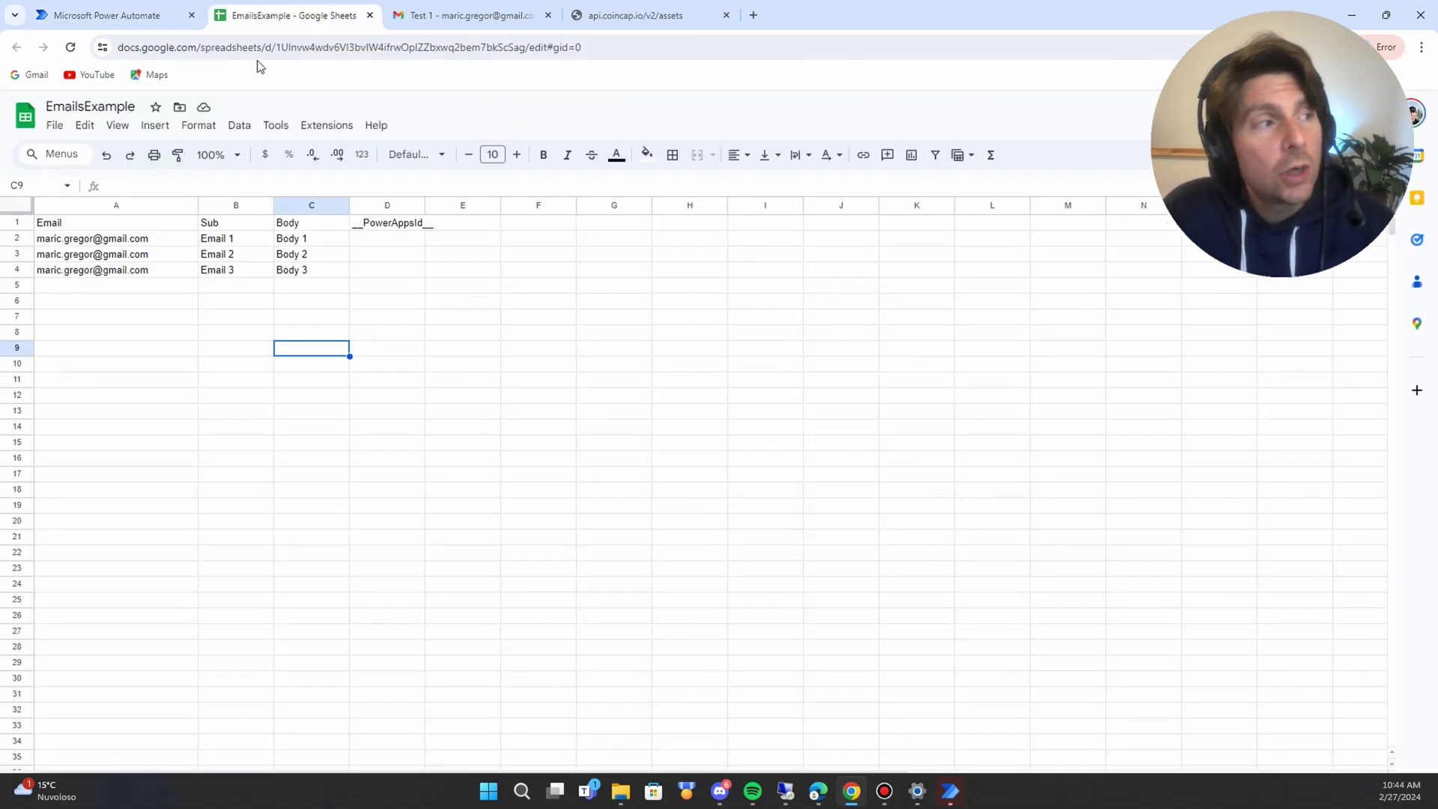
pyautogui.click(109, 257)
pyautogui.click(117, 284)
pyautogui.click(114, 269)
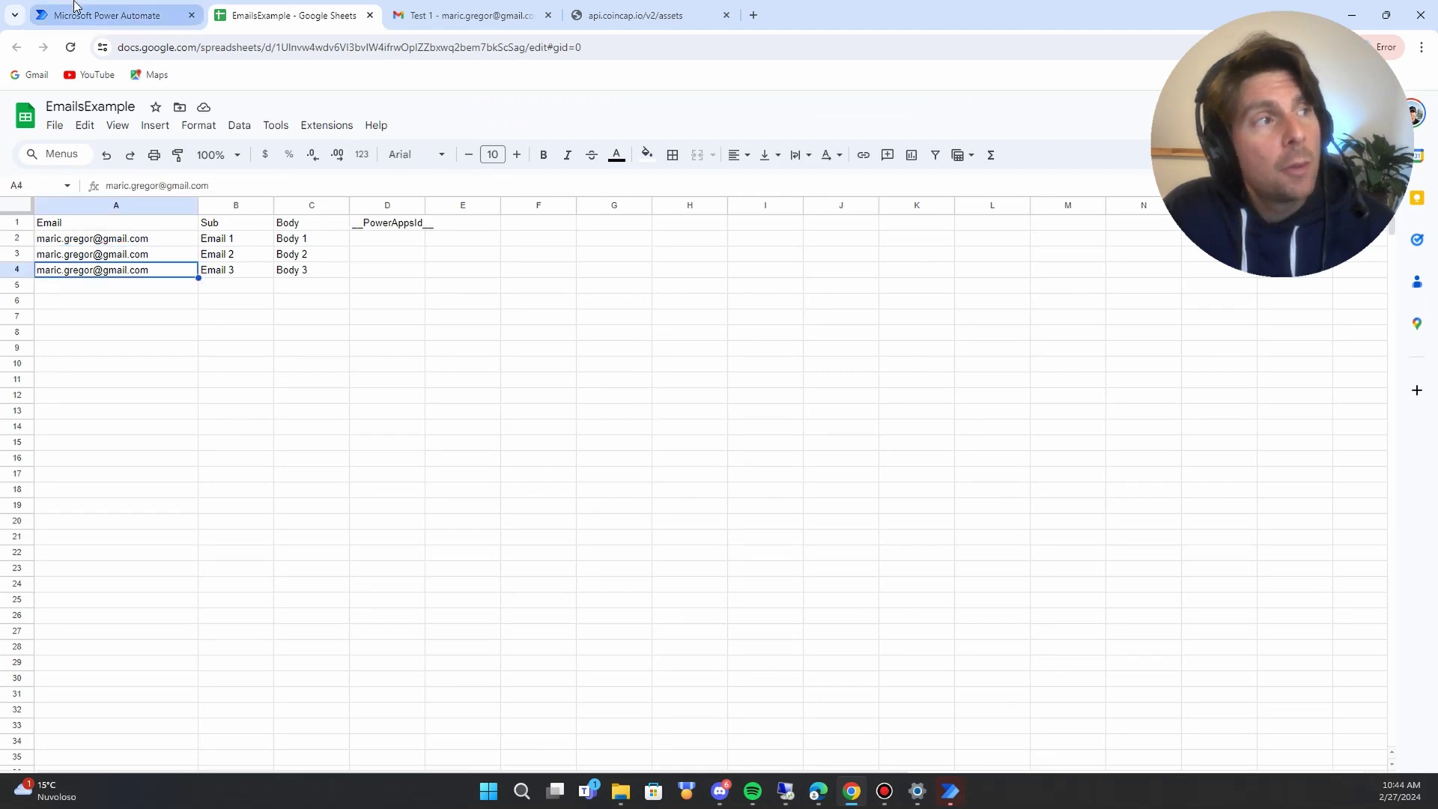
pyautogui.click(73, 7)
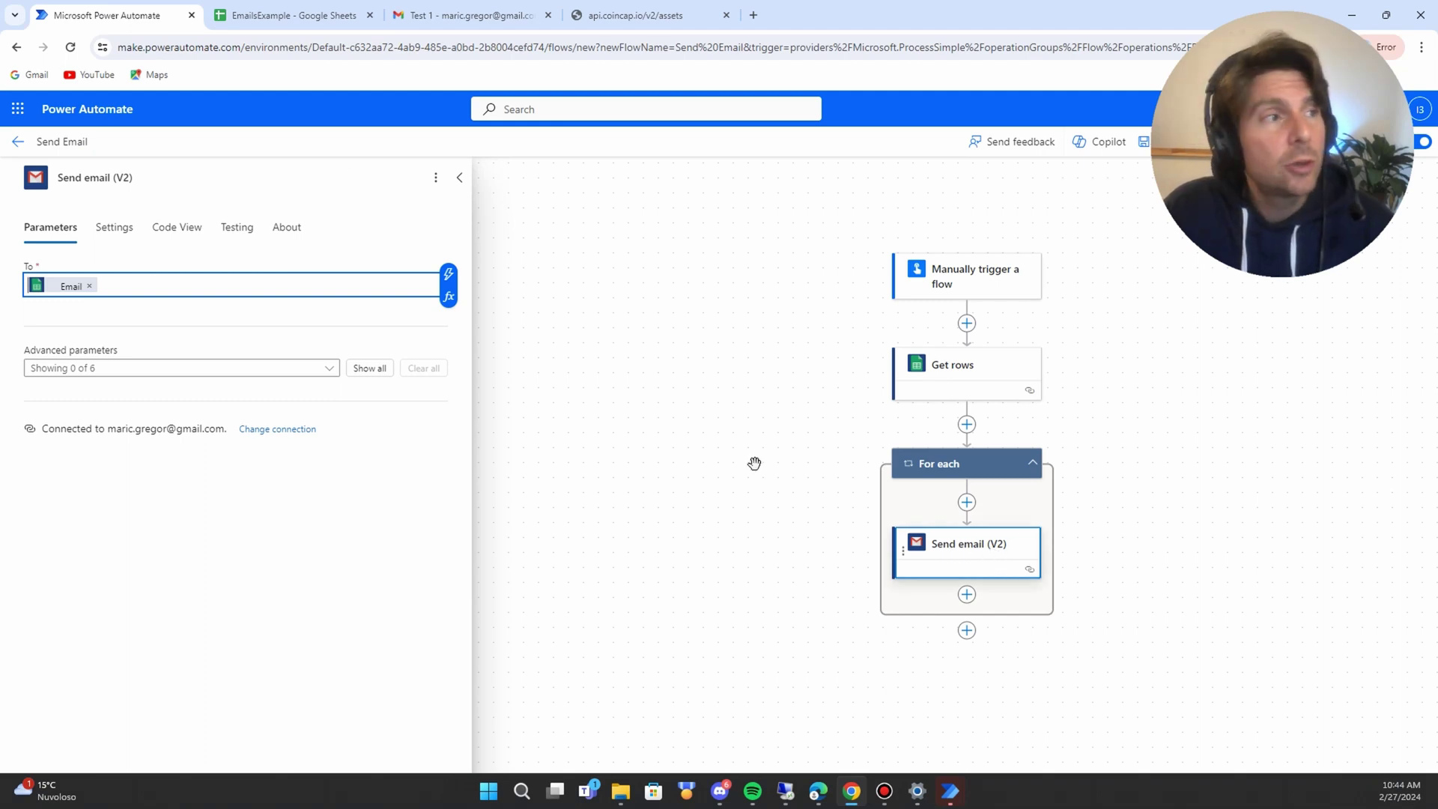
pyautogui.click(292, 15)
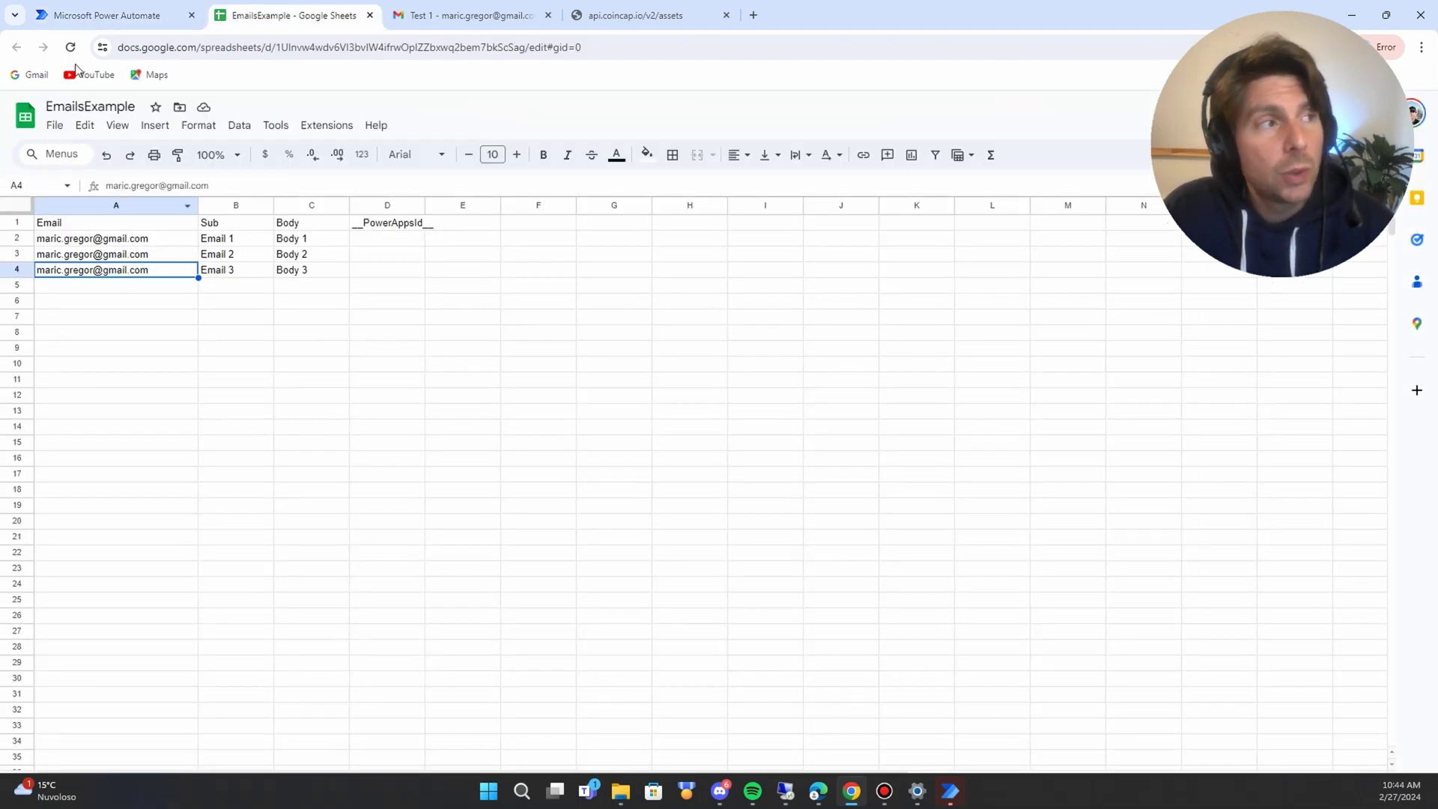
pyautogui.click(123, 19)
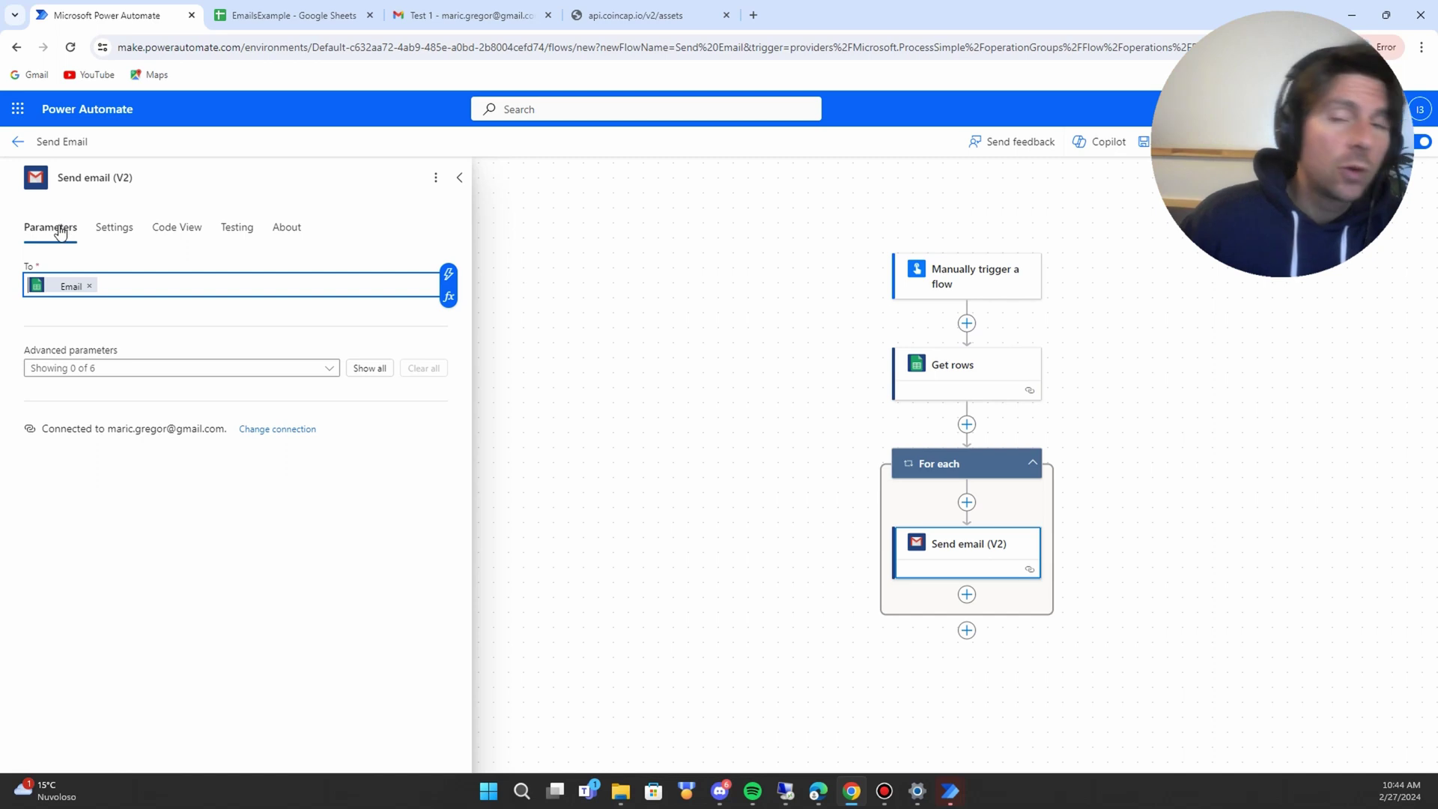
# - Show all advanced parameters of Send email (V2) and fill its Subject with the dynamic Sub value and its Body with Body
pyautogui.click(382, 368)
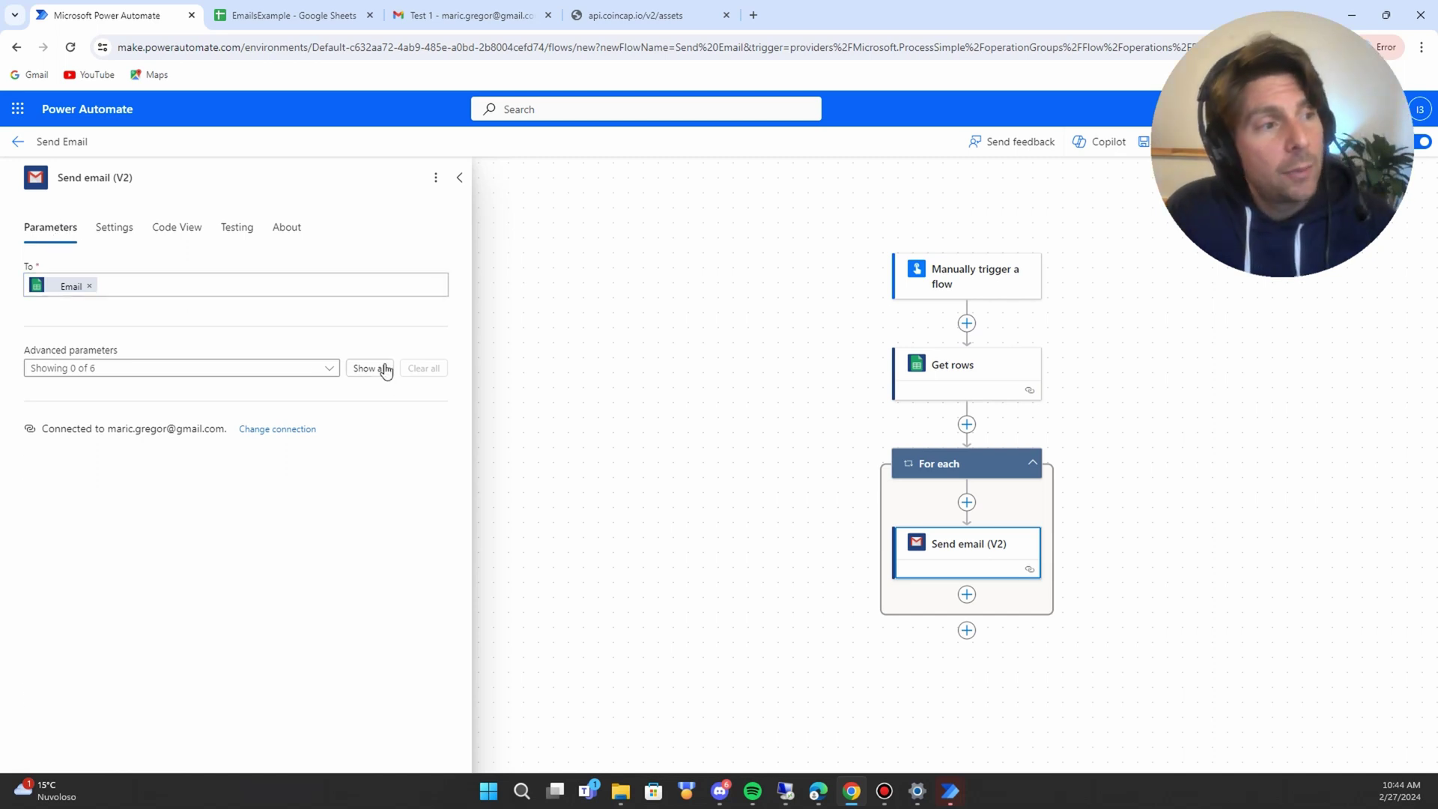
pyautogui.scroll(-1, 159, 402)
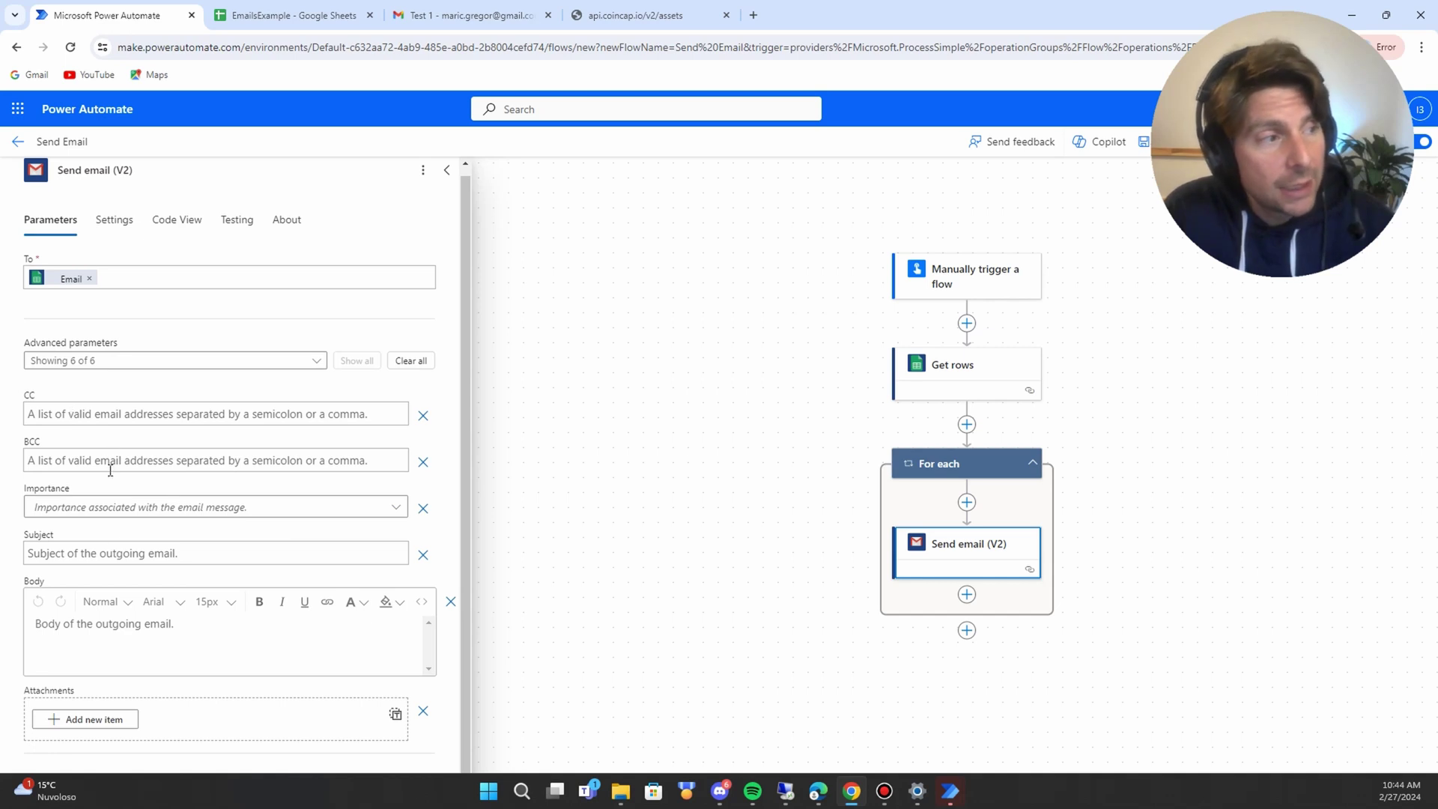
pyautogui.click(89, 551)
pyautogui.click(408, 553)
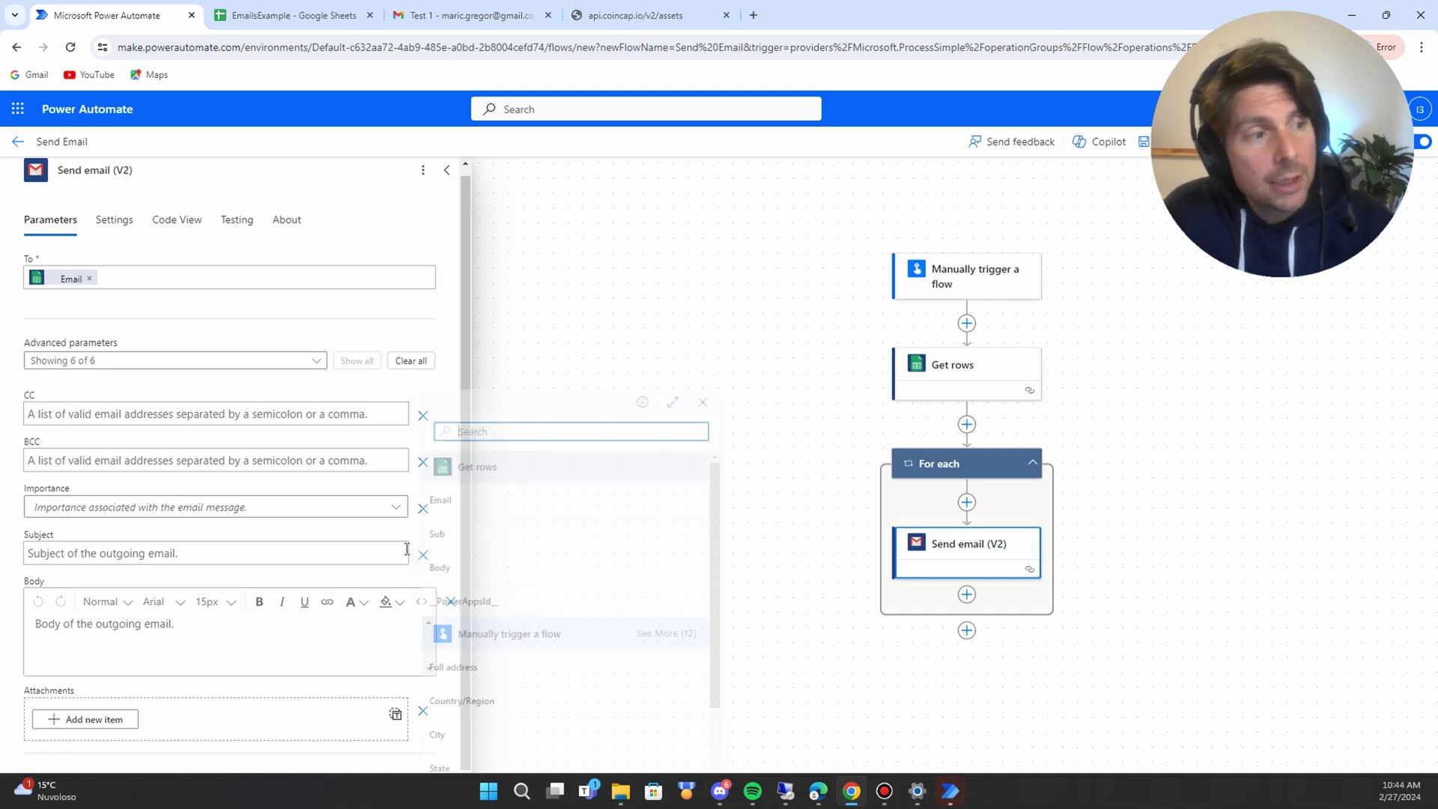
pyautogui.click(494, 536)
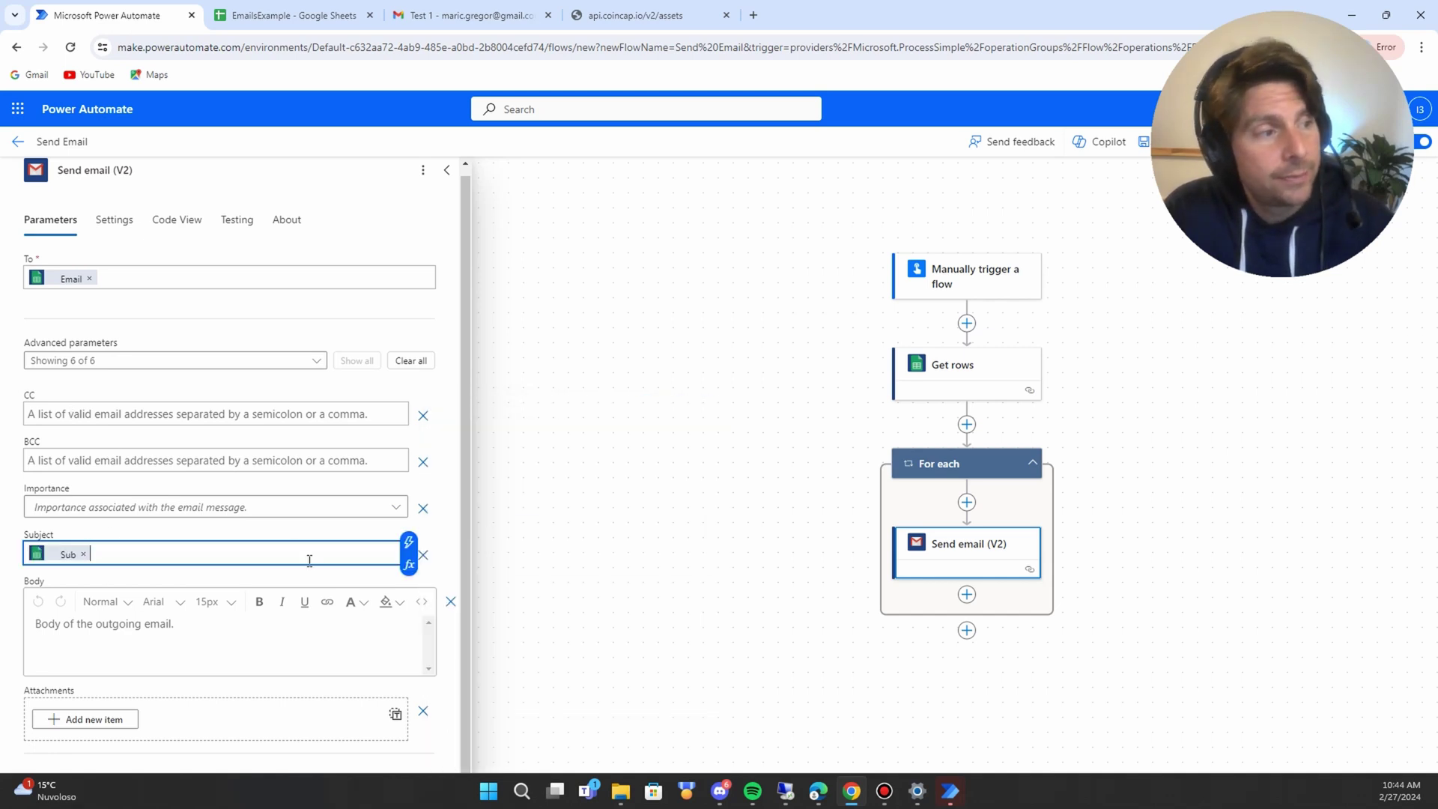
pyautogui.click(114, 633)
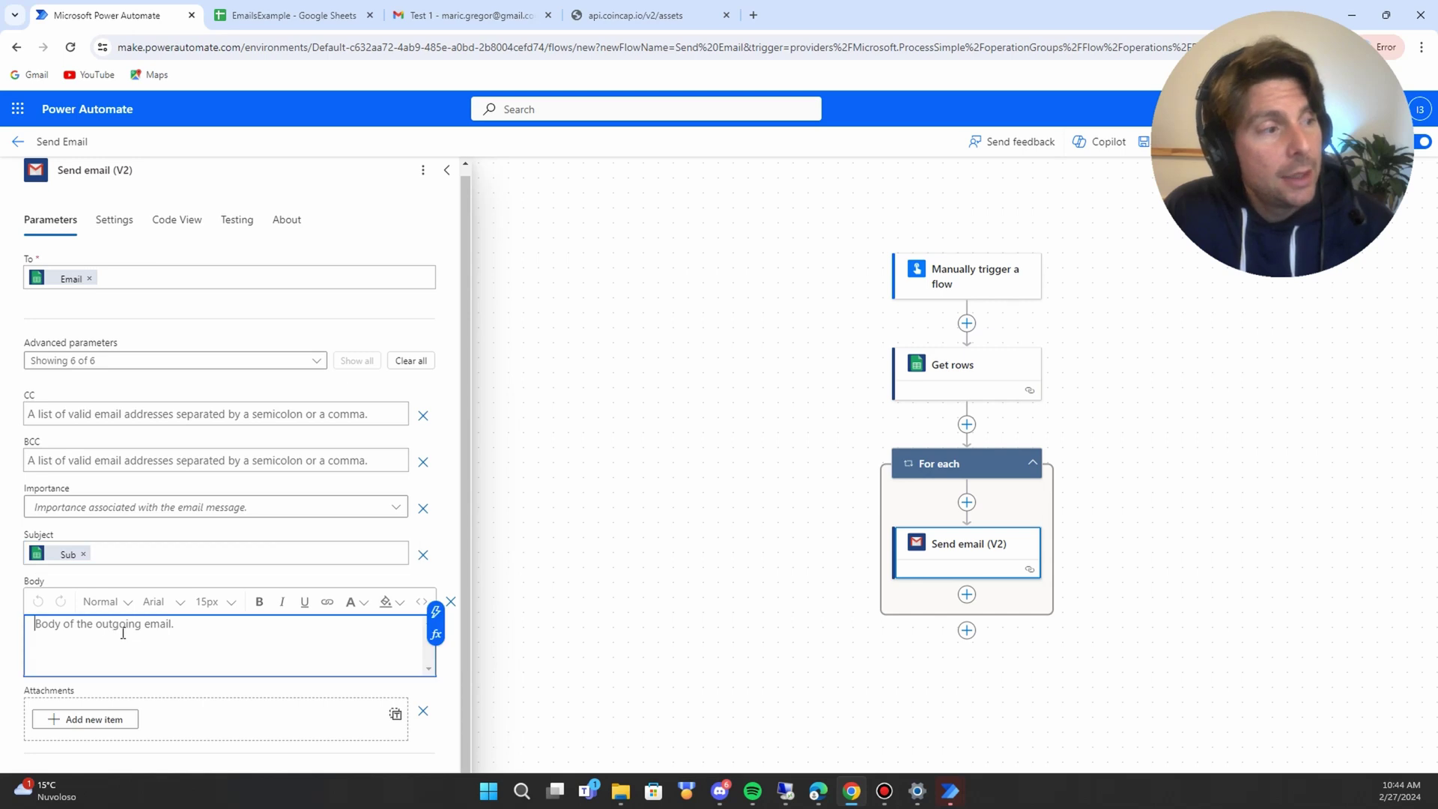
pyautogui.click(432, 615)
pyautogui.click(514, 568)
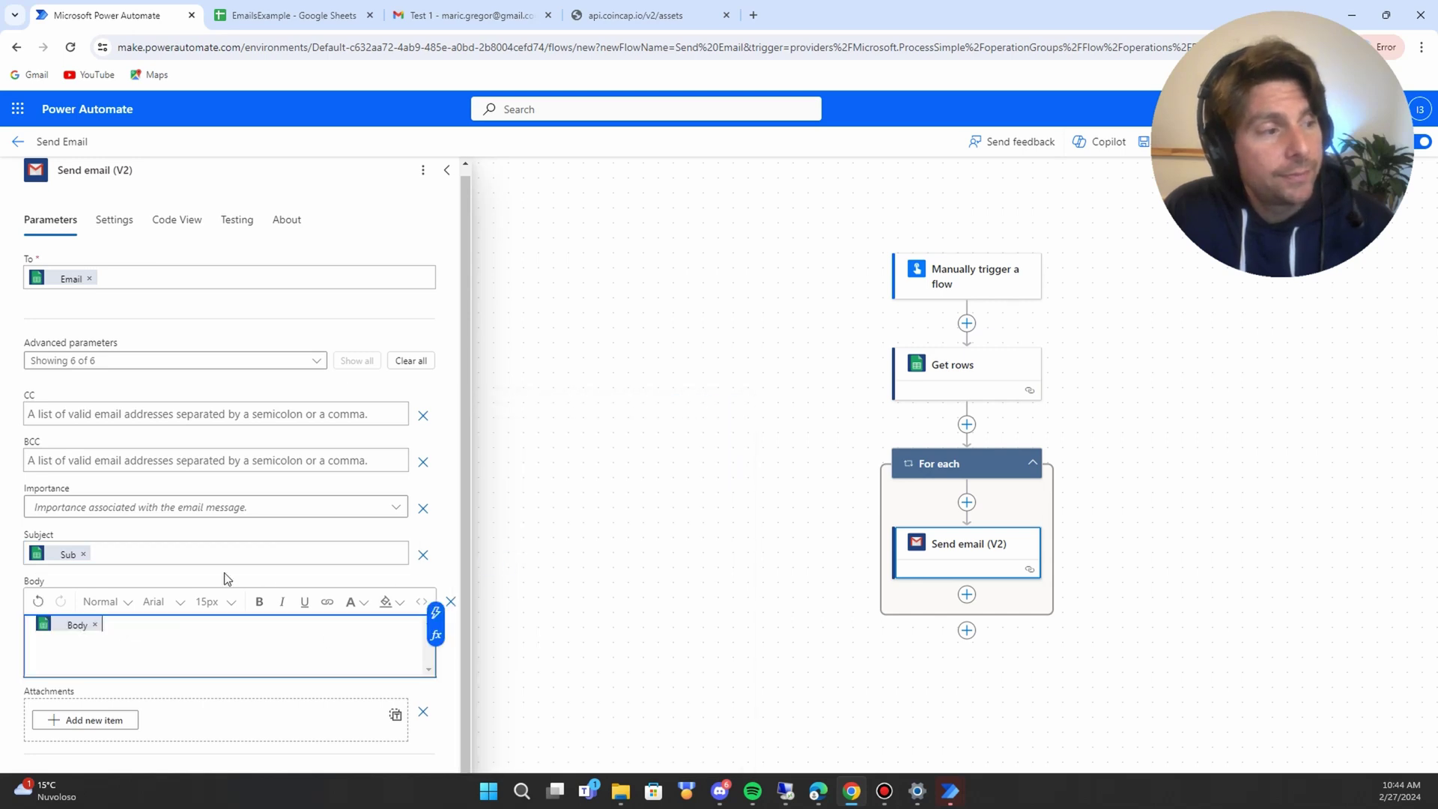
# - Review the first data row's Email, Sub and Body entries in the spreadsheet, and switch back to Power Automate
pyautogui.click(312, 18)
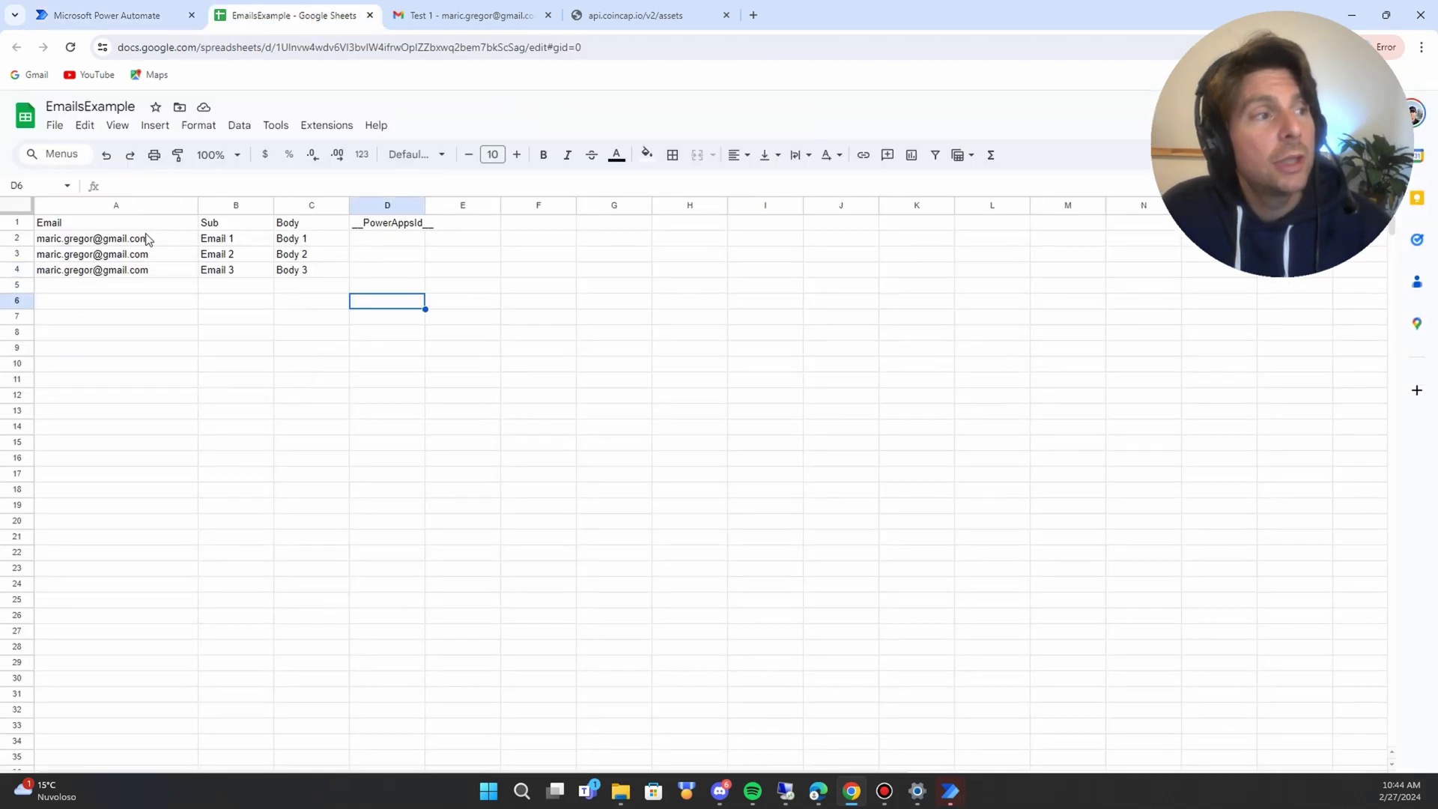
pyautogui.click(277, 241)
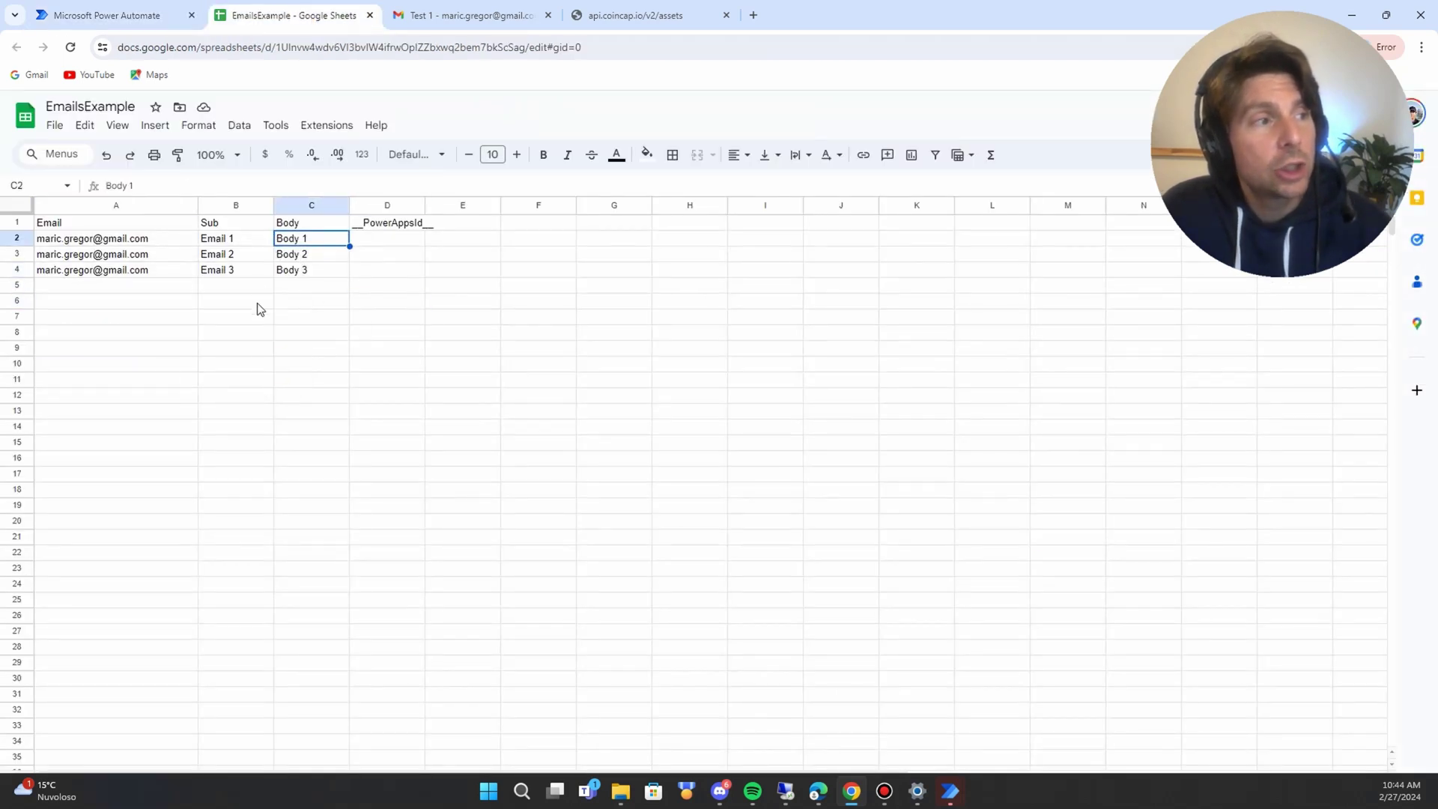
pyautogui.click(135, 18)
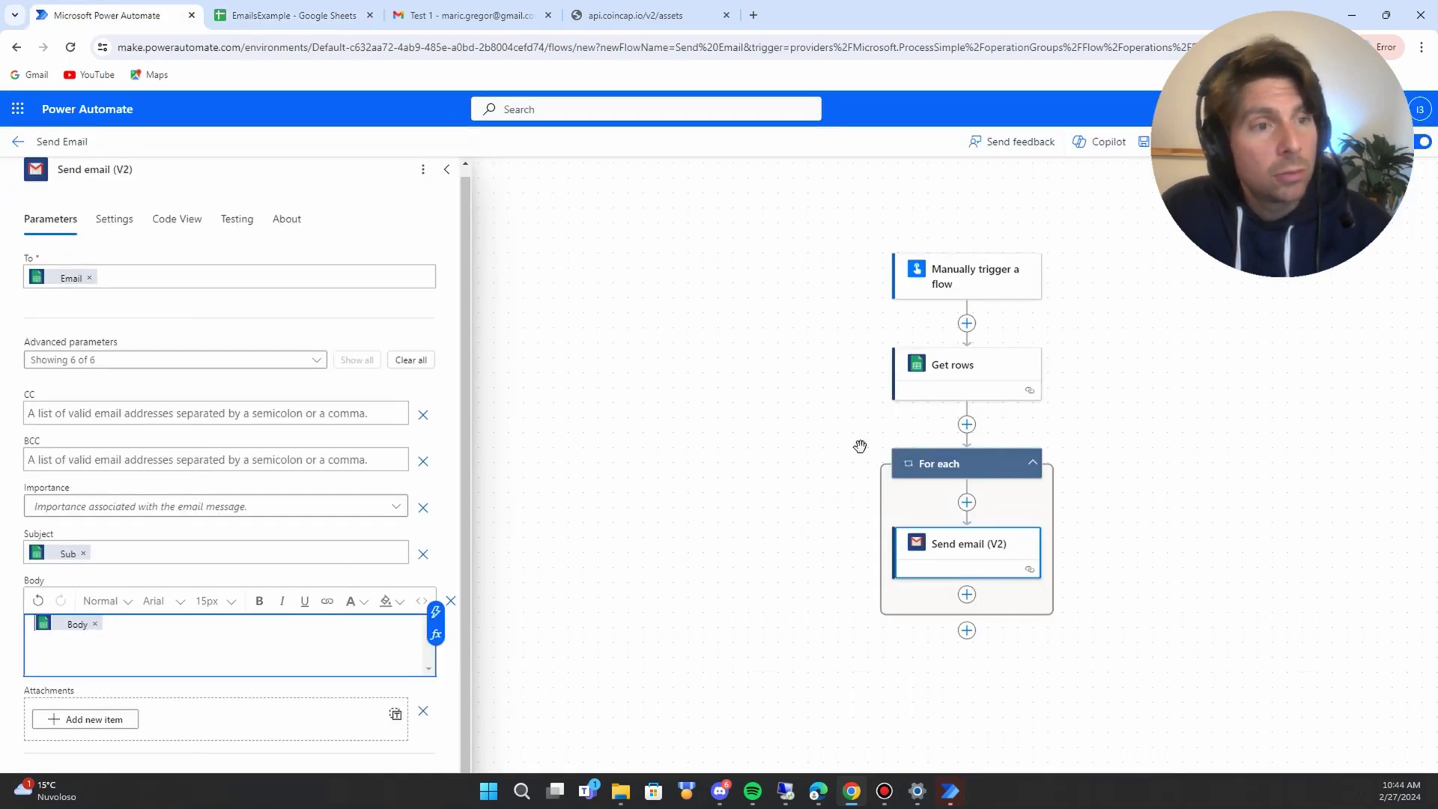
# - Save the Send Email flow and run a manual test of it with the Google Sheets and Gmail connections
pyautogui.click(785, 515)
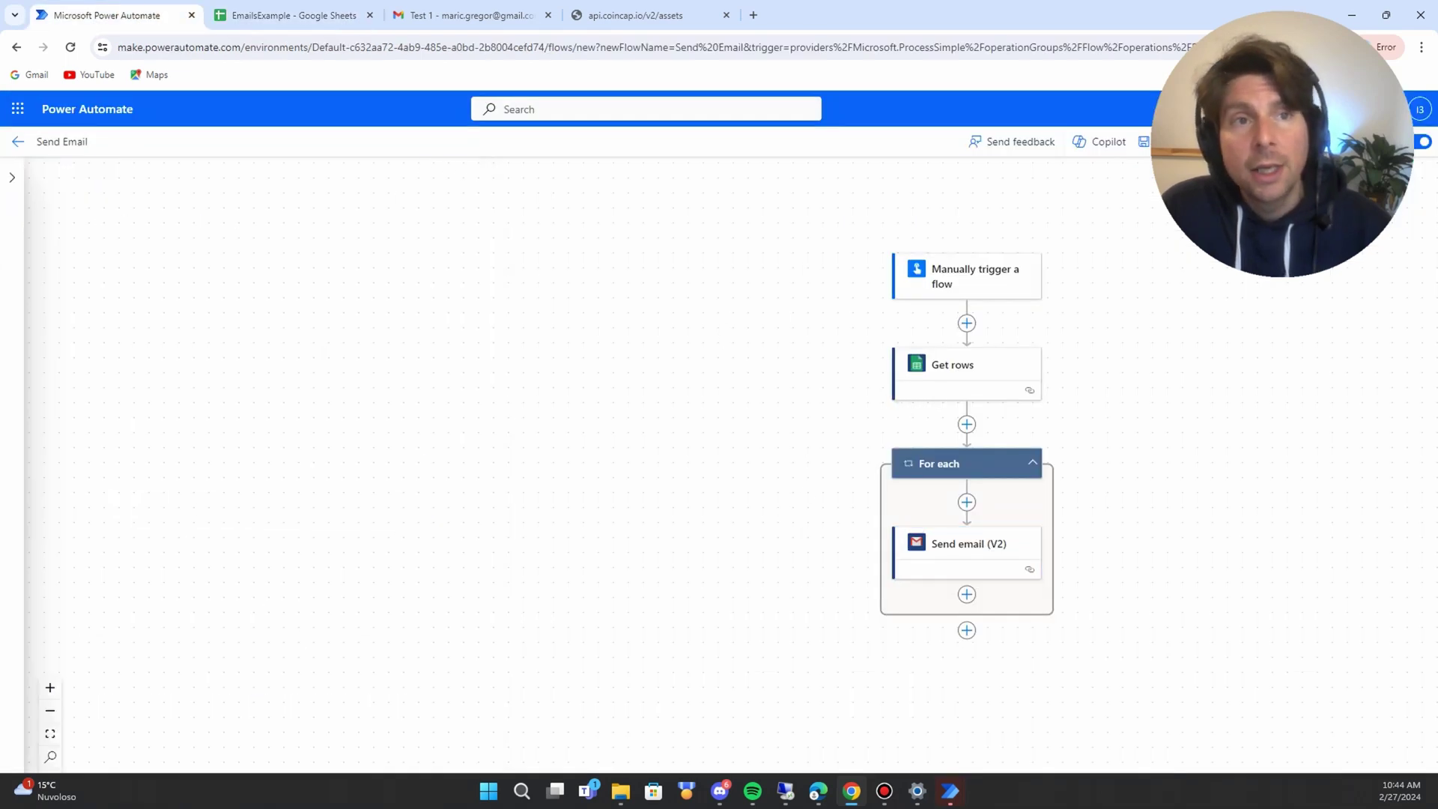
pyautogui.click(1144, 141)
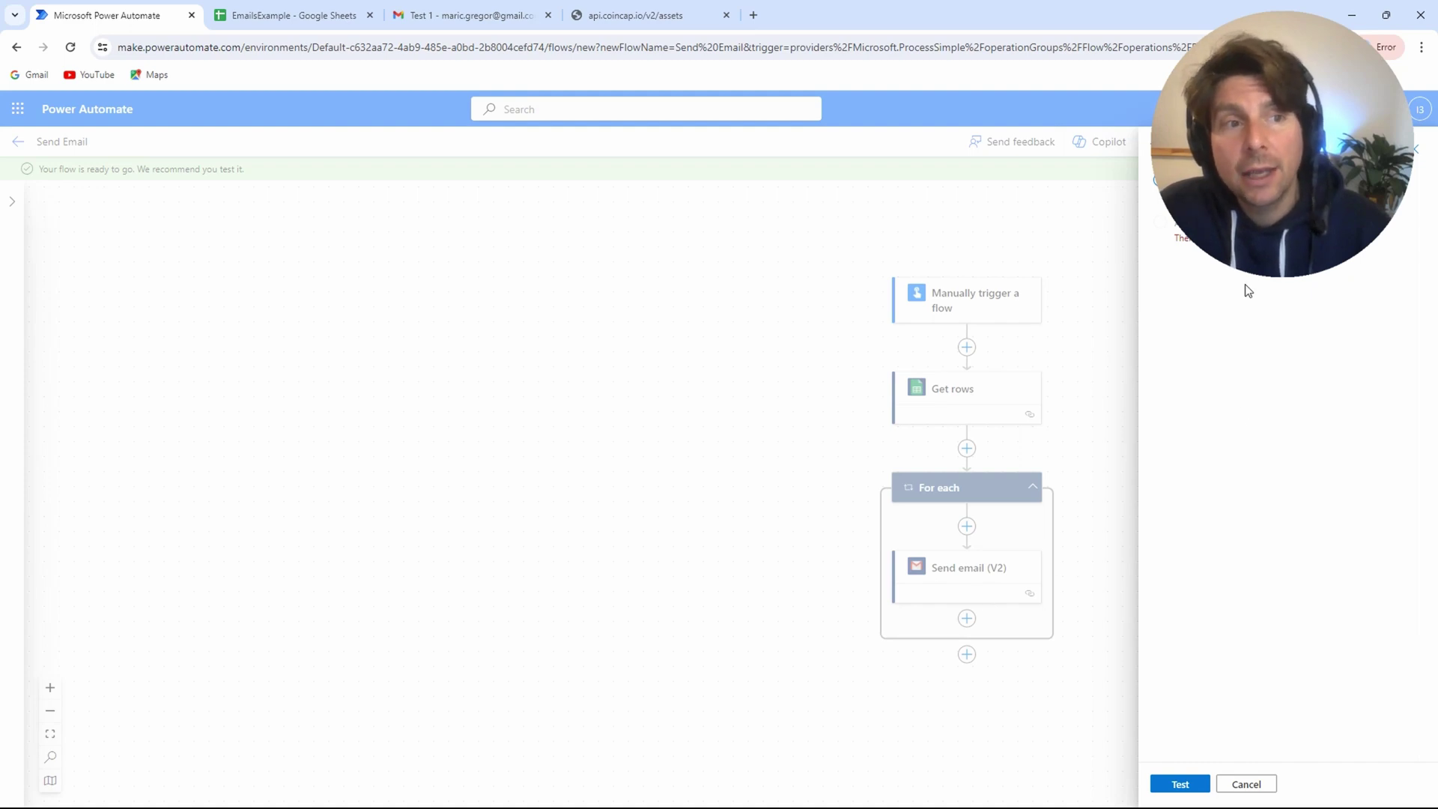
pyautogui.click(1181, 785)
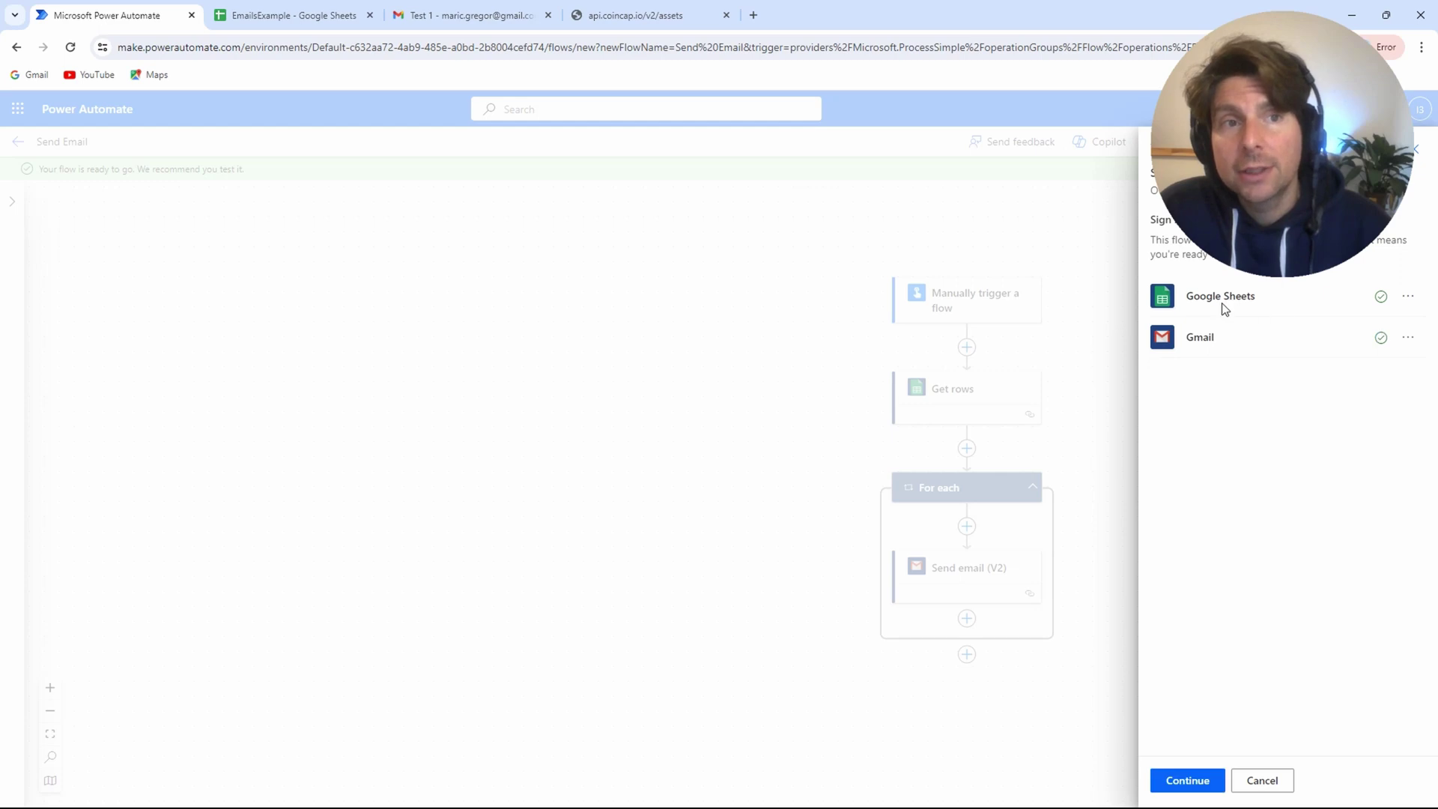
pyautogui.click(1186, 779)
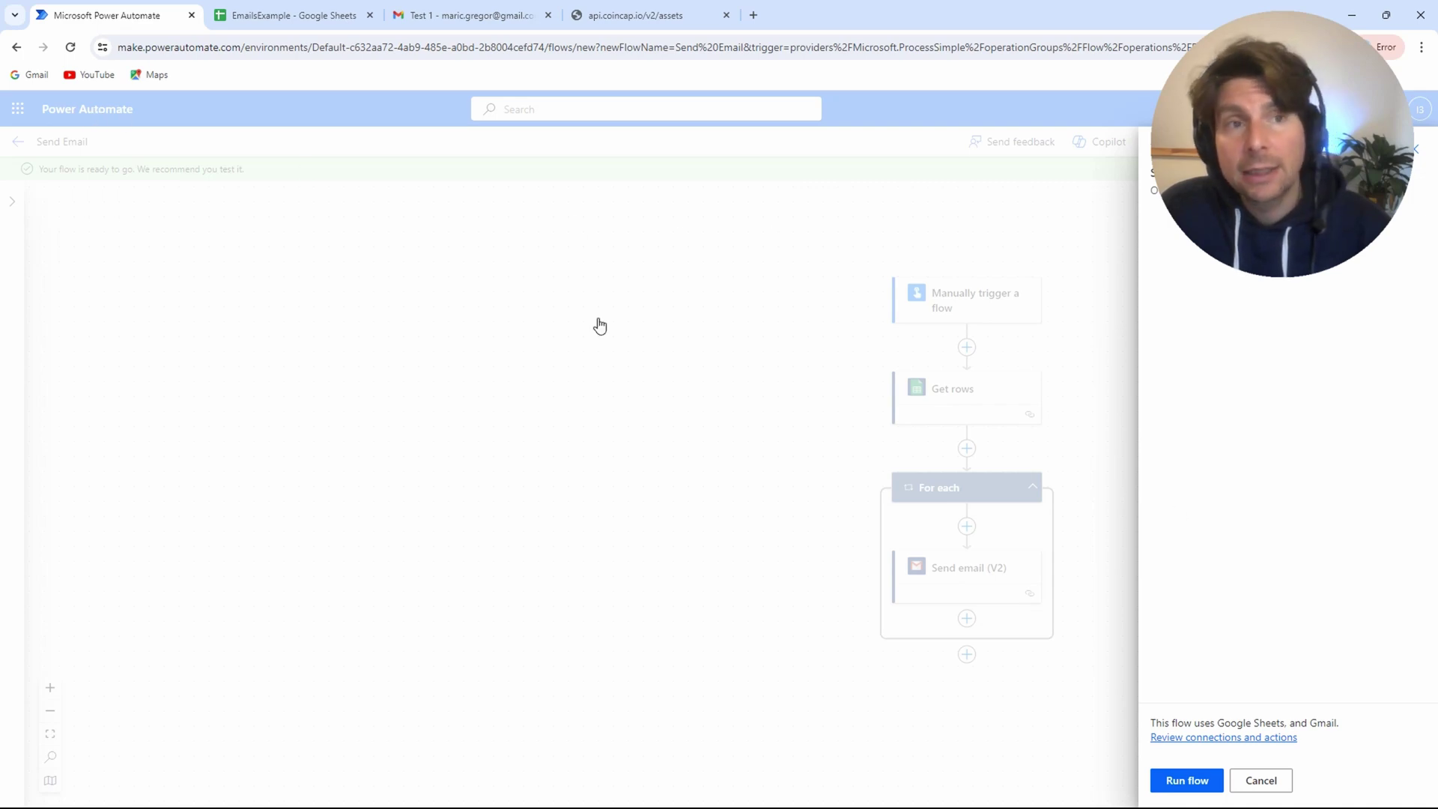
pyautogui.click(1200, 783)
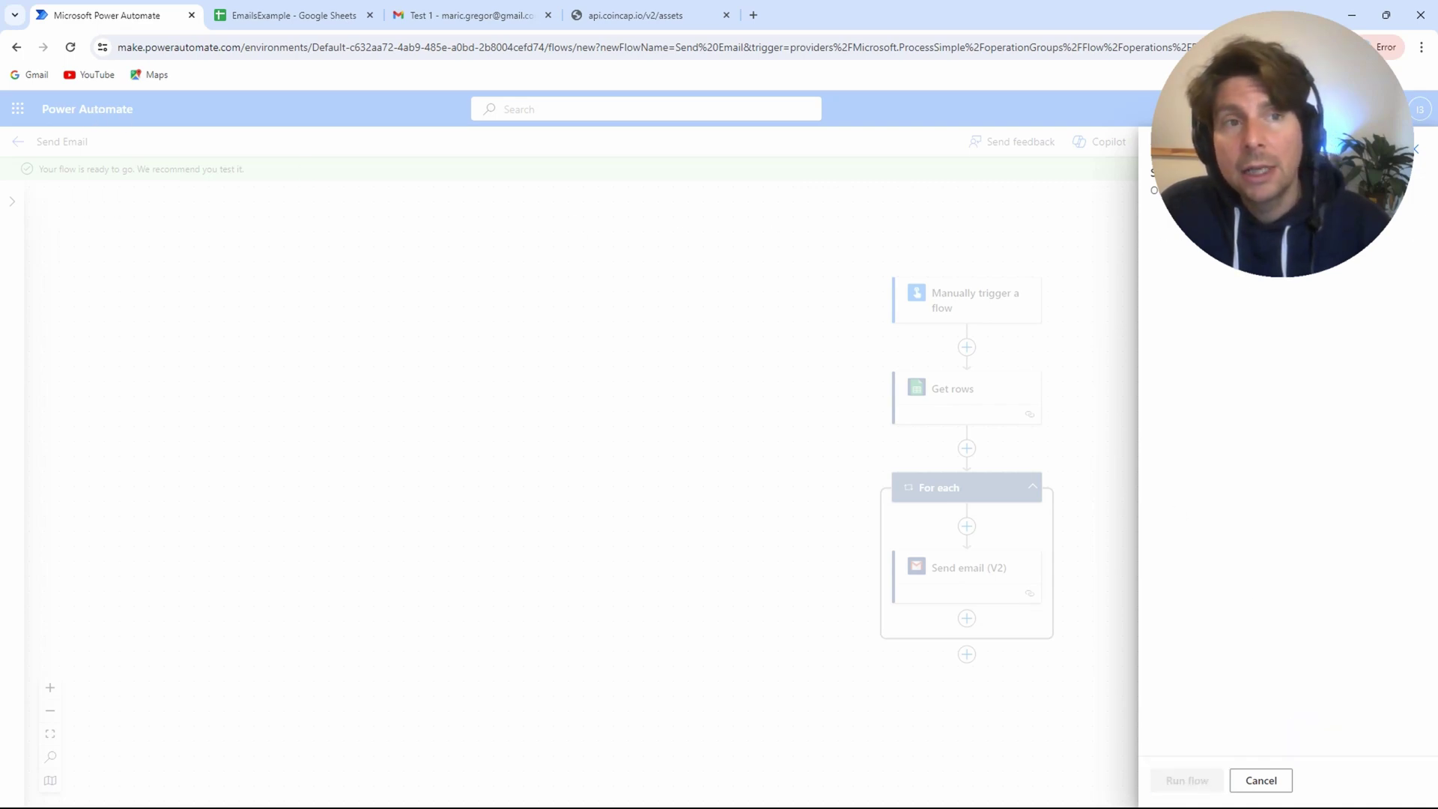
pyautogui.click(1180, 780)
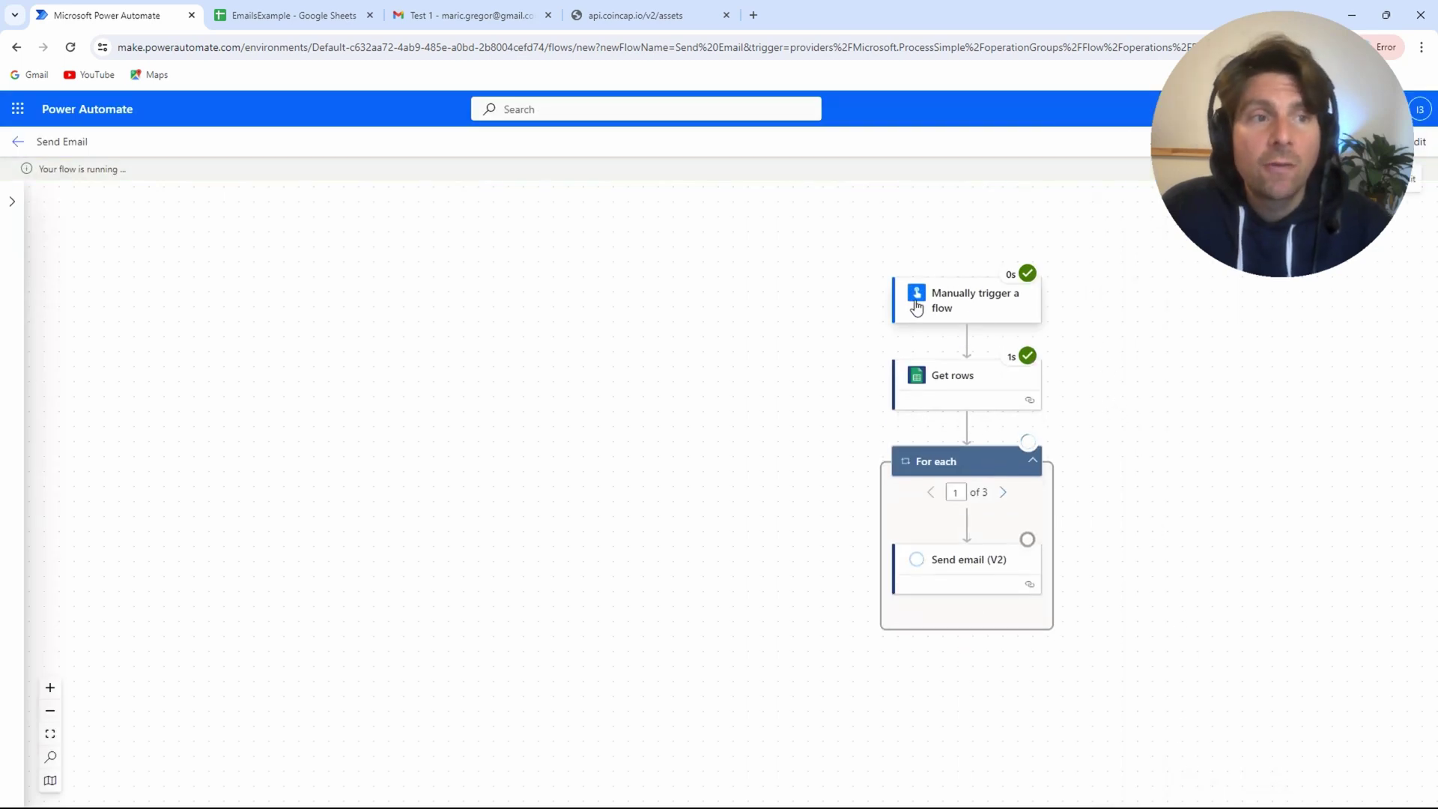
# - Examine the test run's action statuses, paging through the For each iterations of Send email (V2) to the third one
pyautogui.moveTo(1033, 283)
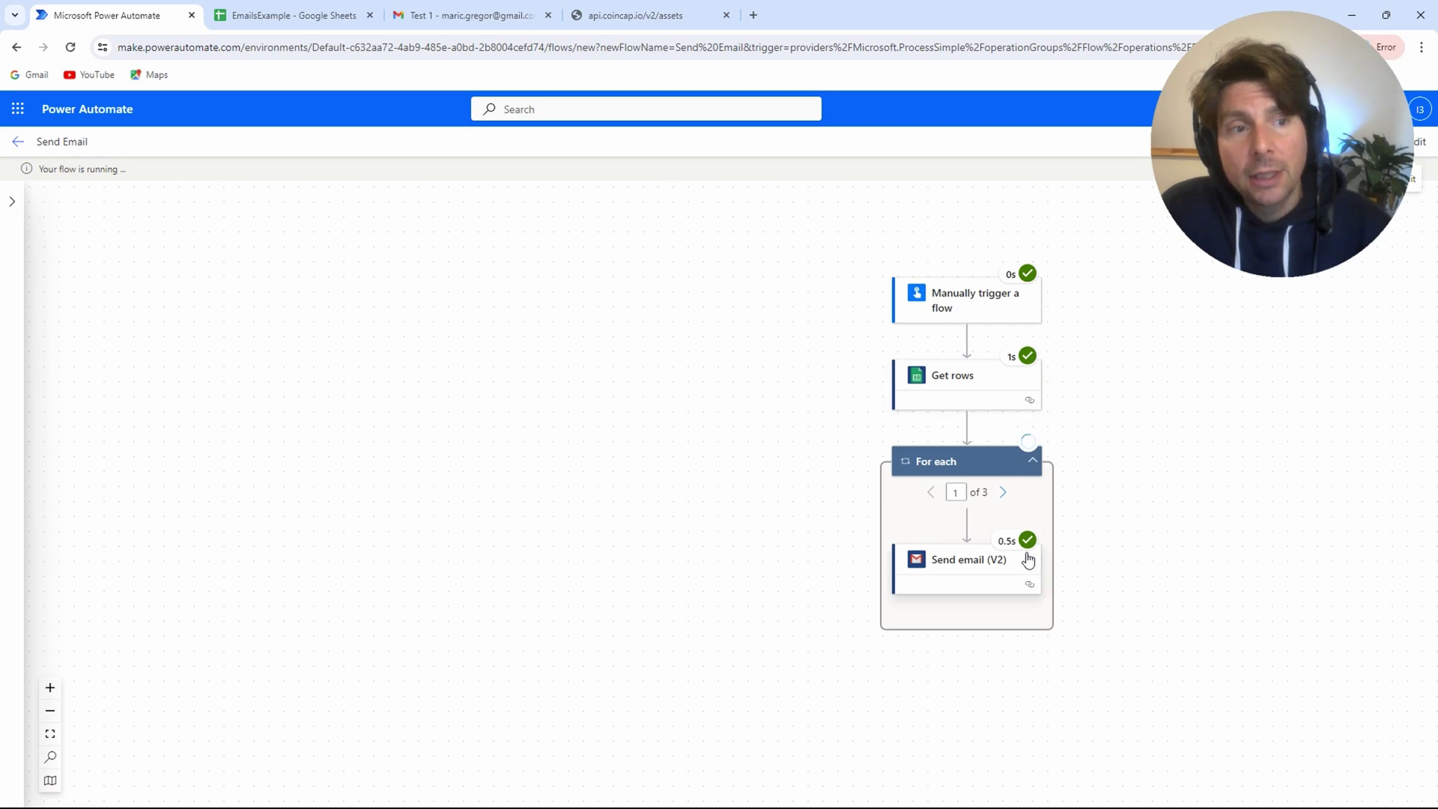
pyautogui.click(1004, 493)
pyautogui.click(1004, 494)
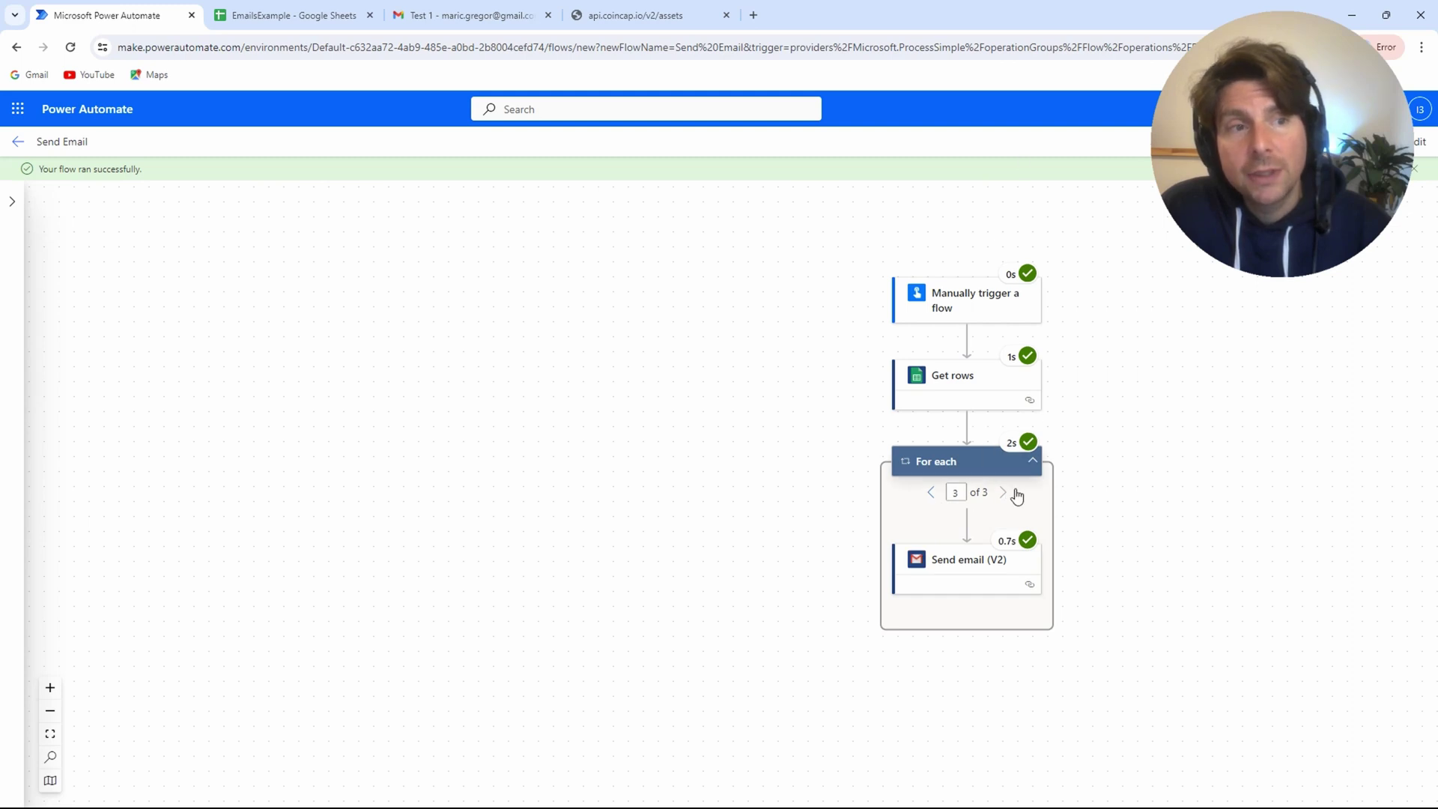
# - Inspect the Send Email flow's details and its test run from the 28-day run history, and return to the details page
pyautogui.click(18, 141)
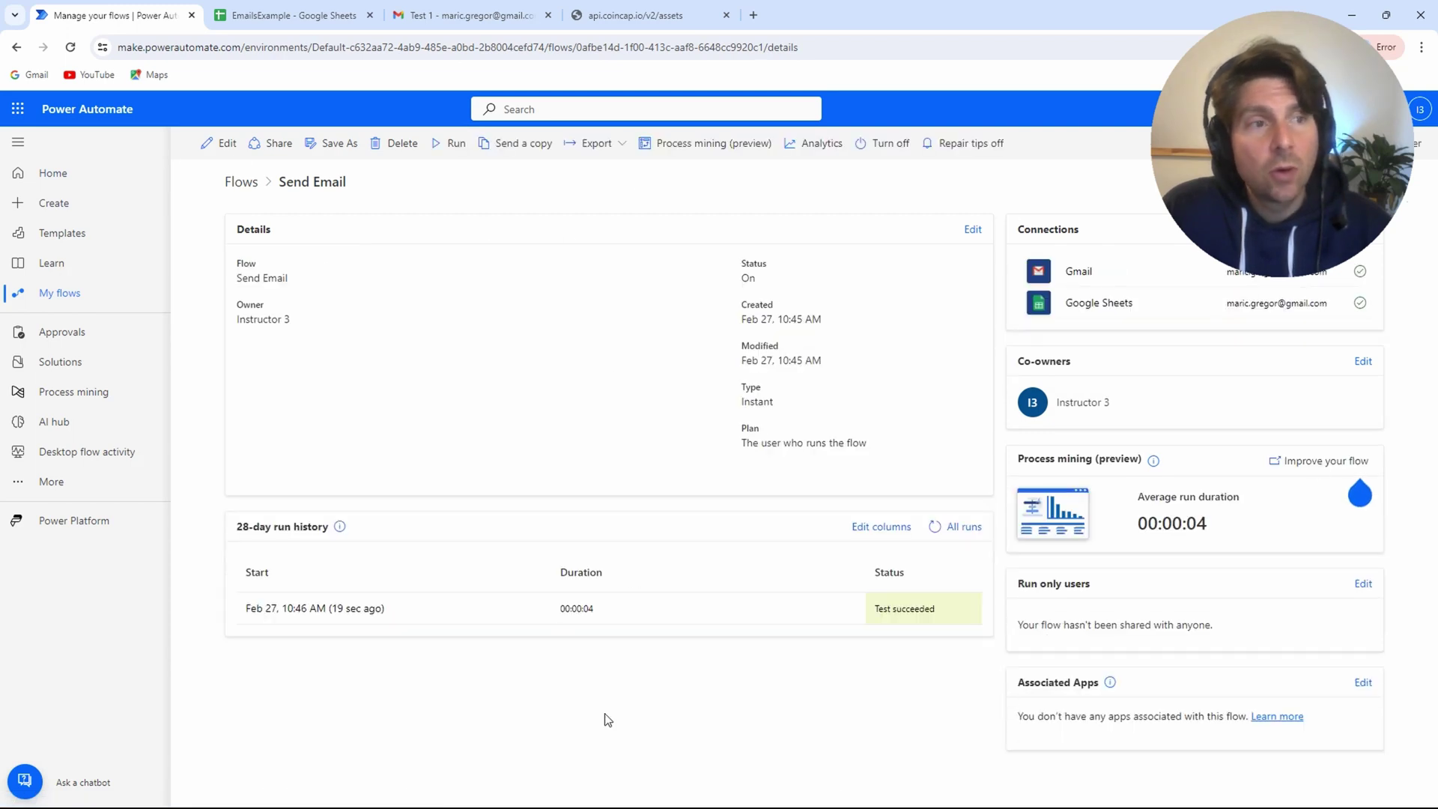
pyautogui.click(77, 300)
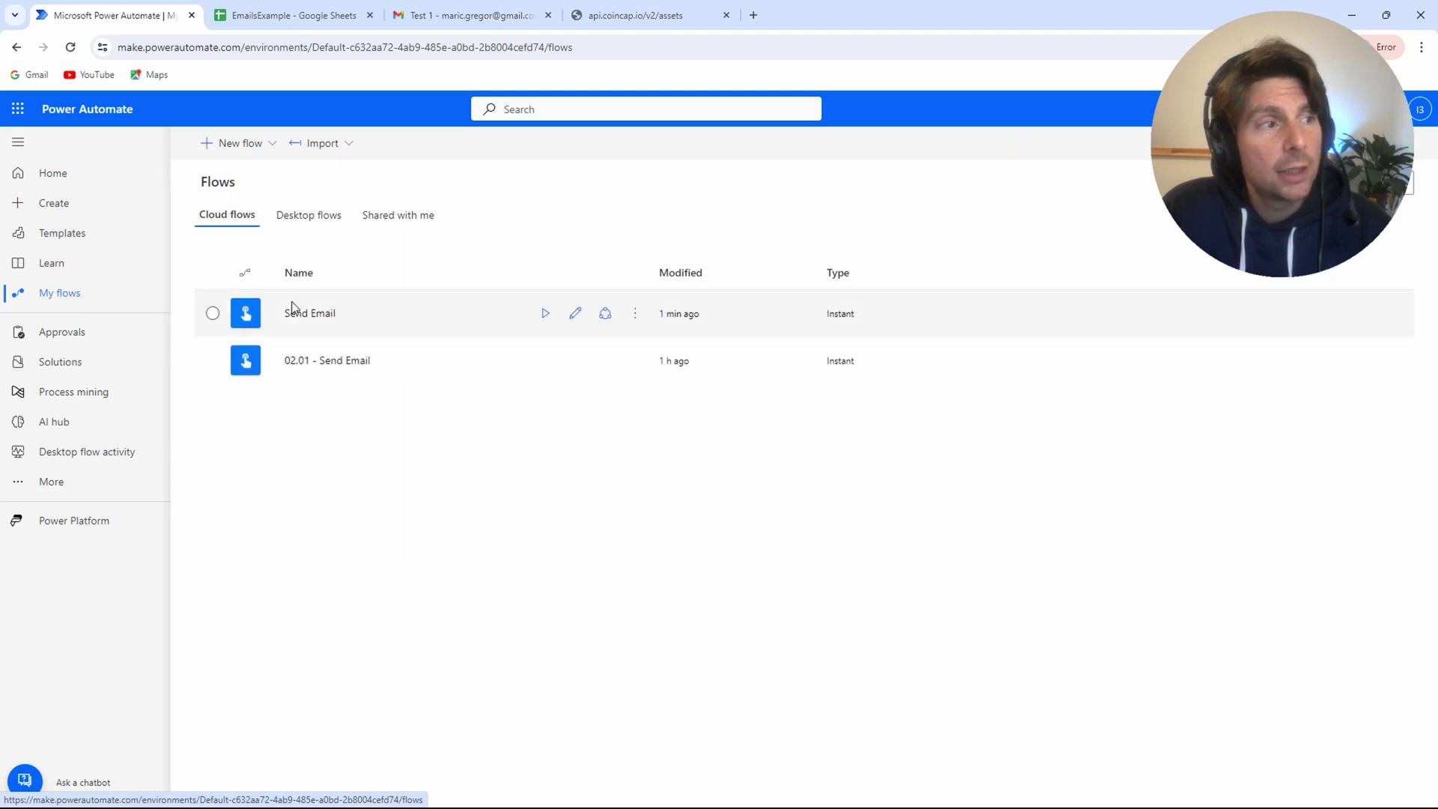
pyautogui.click(311, 315)
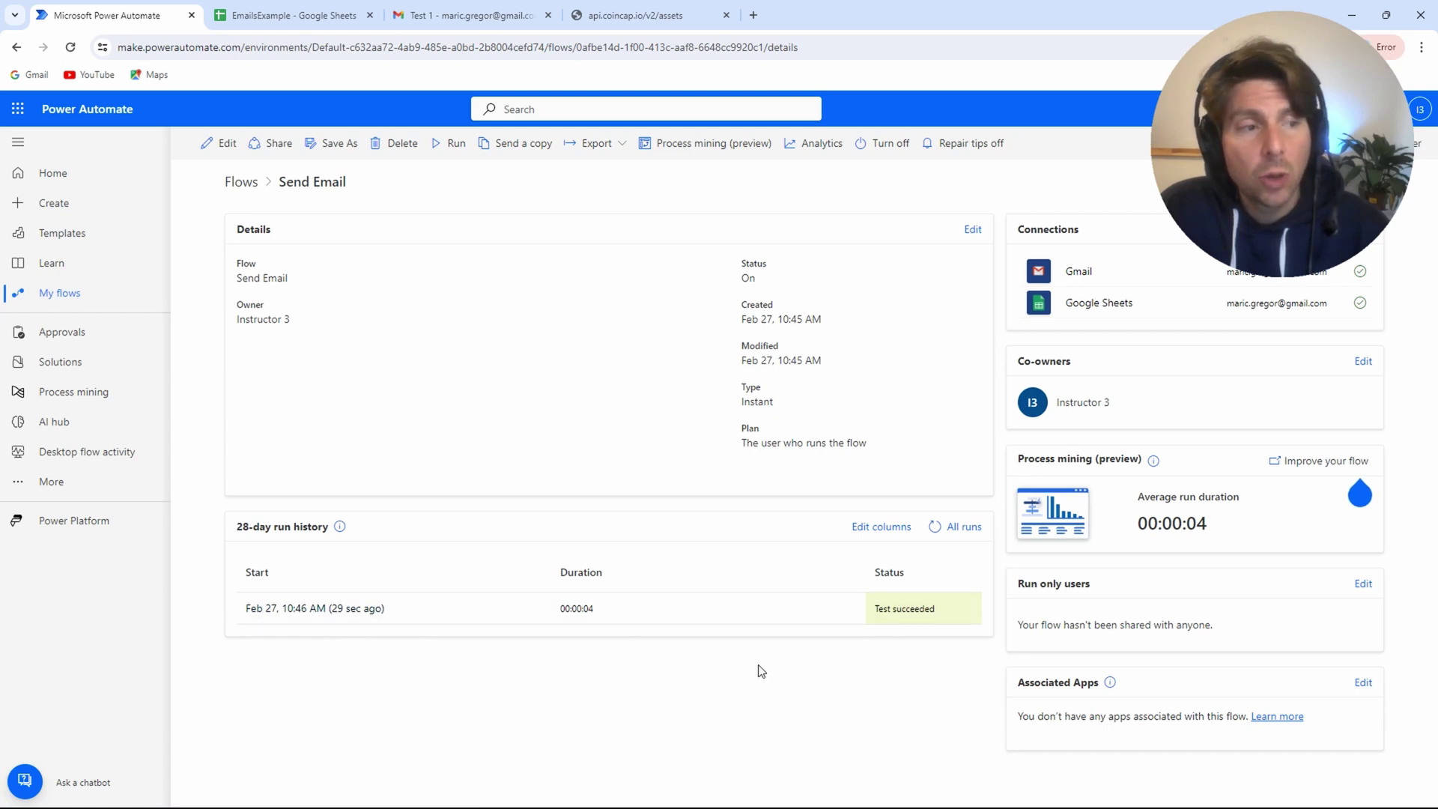
pyautogui.click(283, 608)
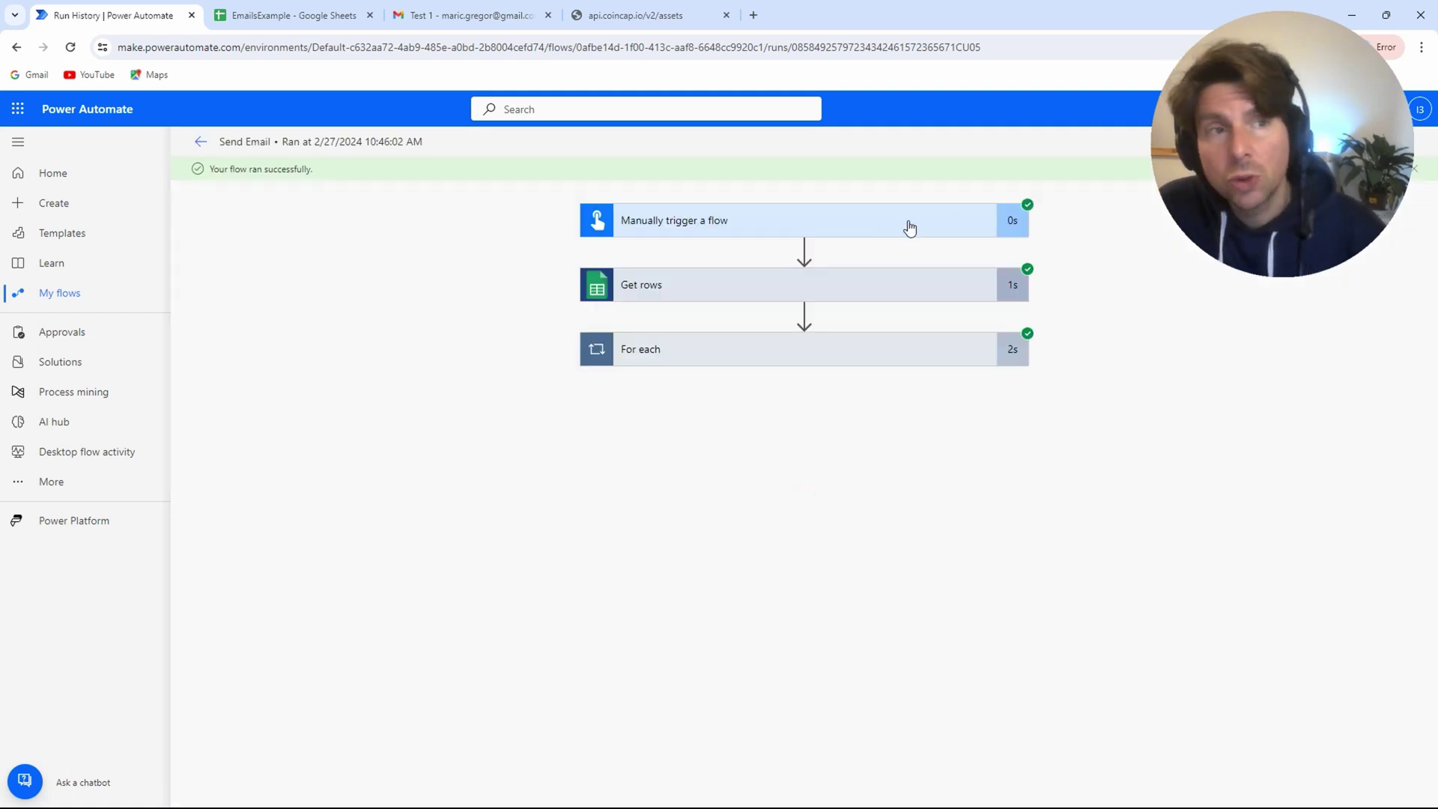
pyautogui.click(200, 143)
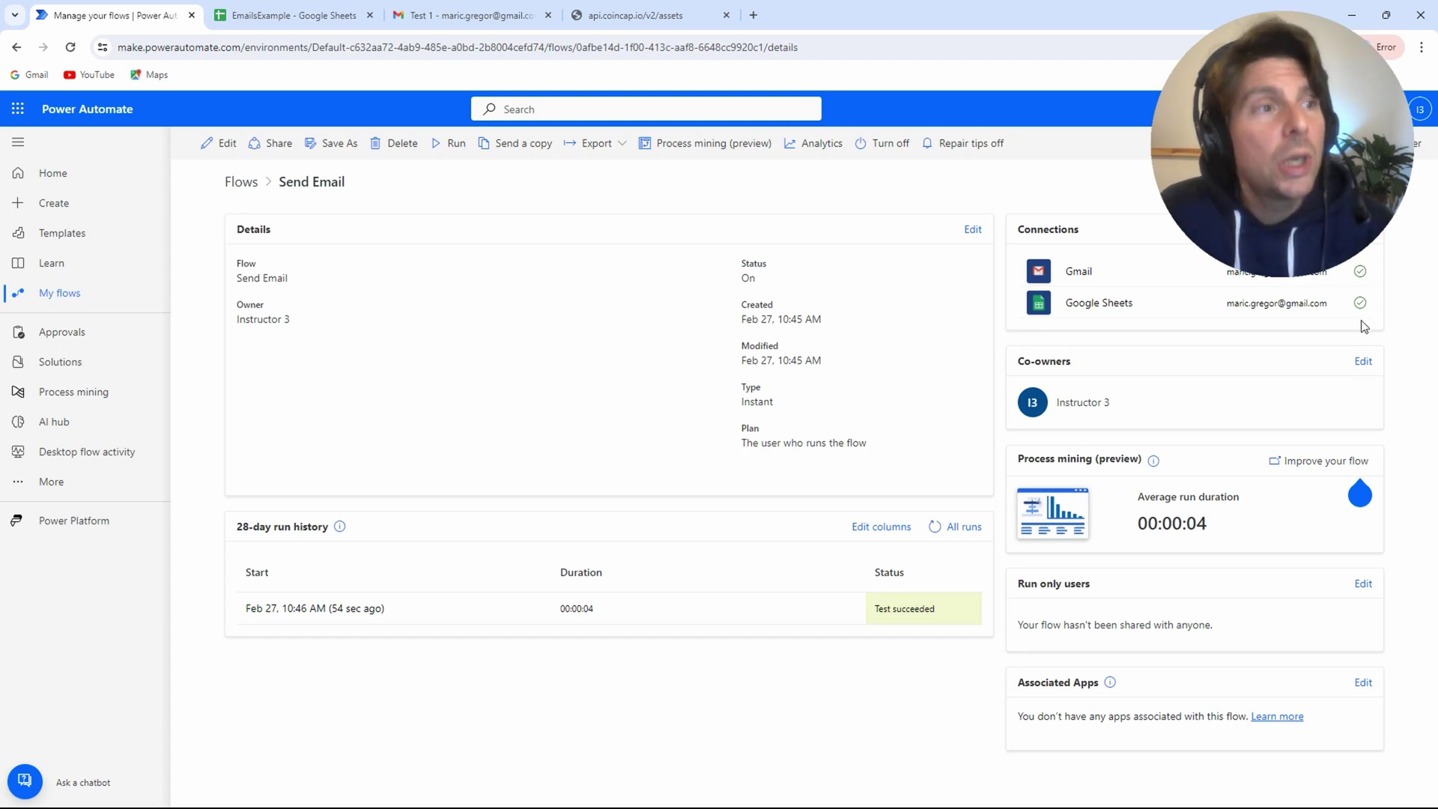
# - Look through the cloud, desktop and shared flow lists and the additional navigation items available in Power Automate
pyautogui.click(60, 294)
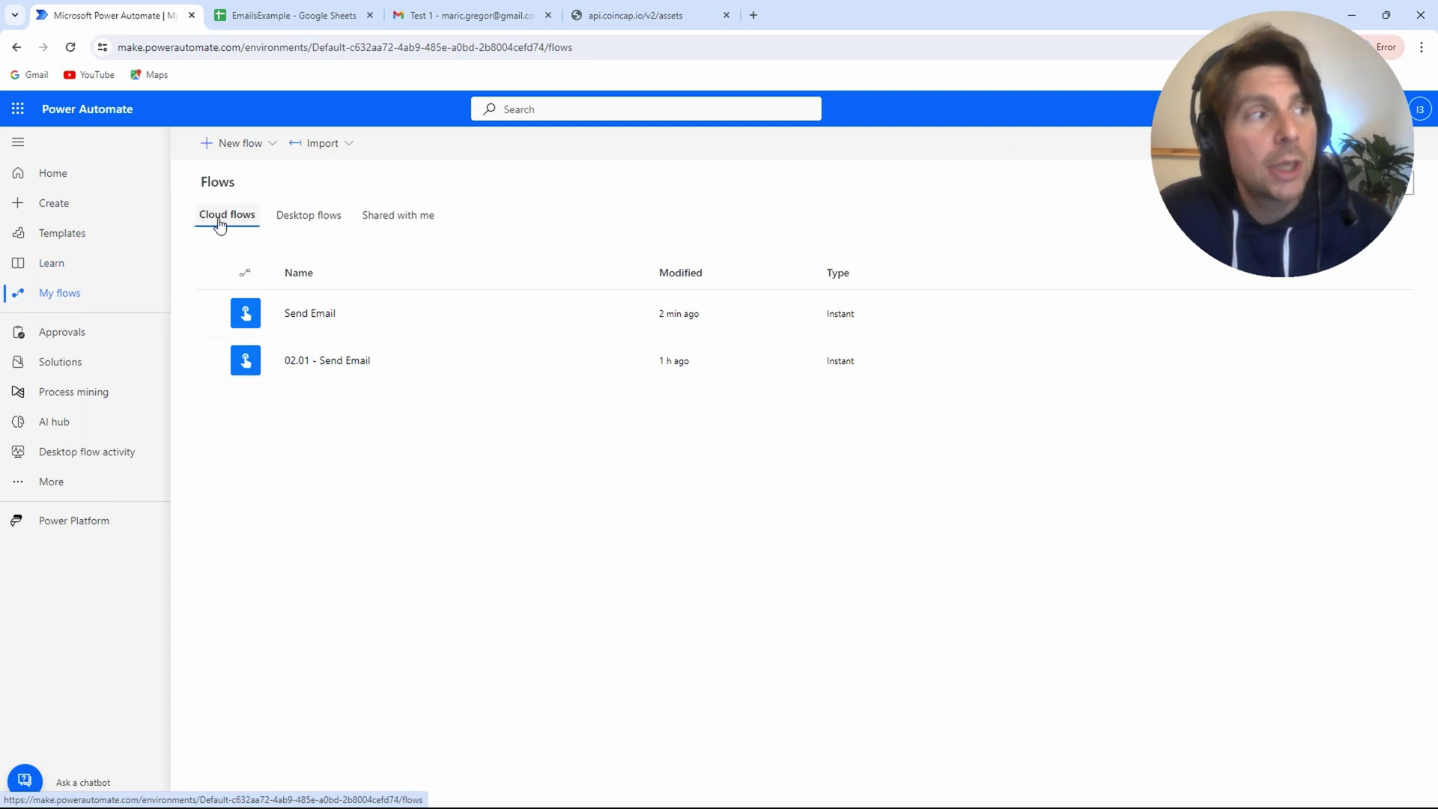
pyautogui.click(308, 220)
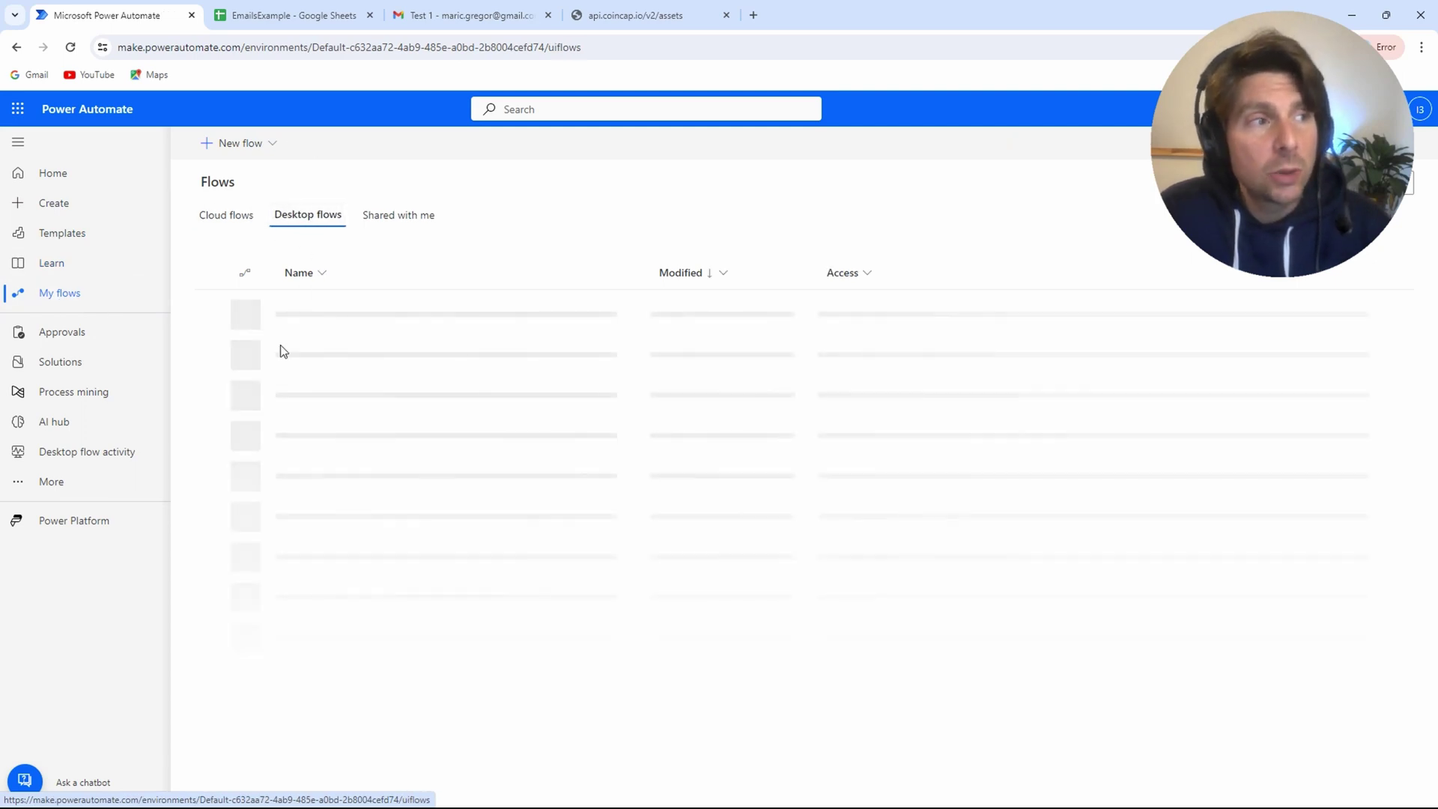
pyautogui.click(393, 218)
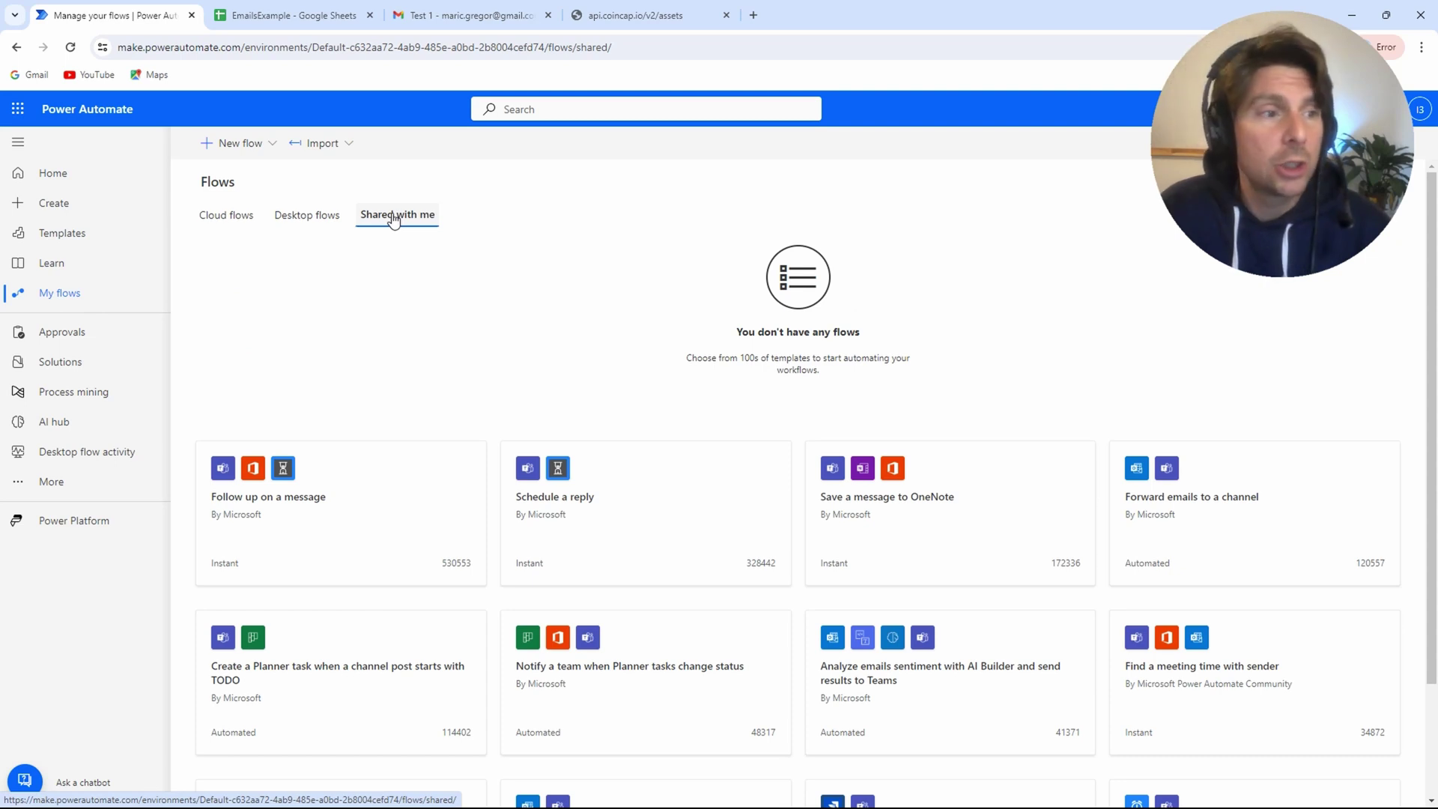
pyautogui.scroll(-2, 731, 417)
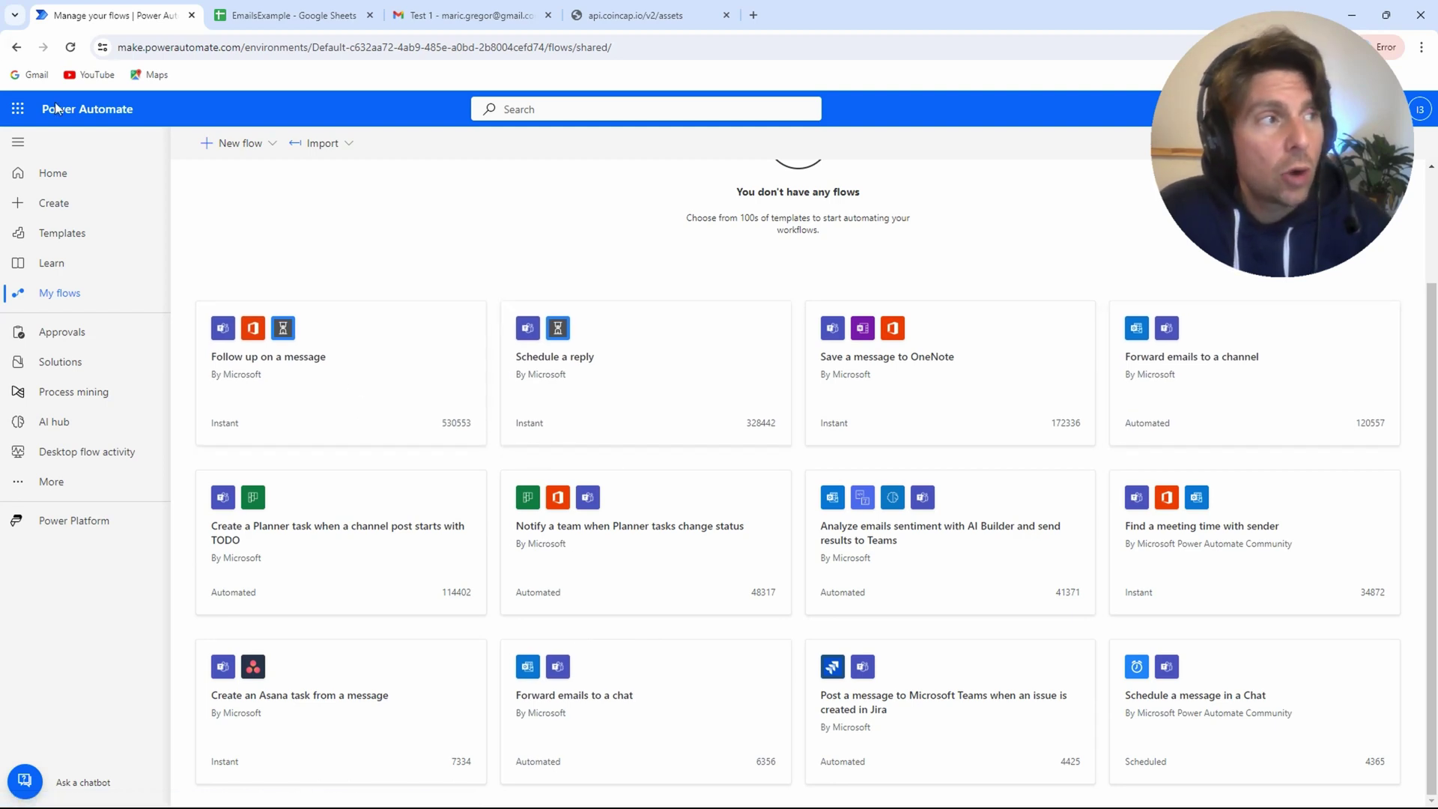
pyautogui.click(51, 482)
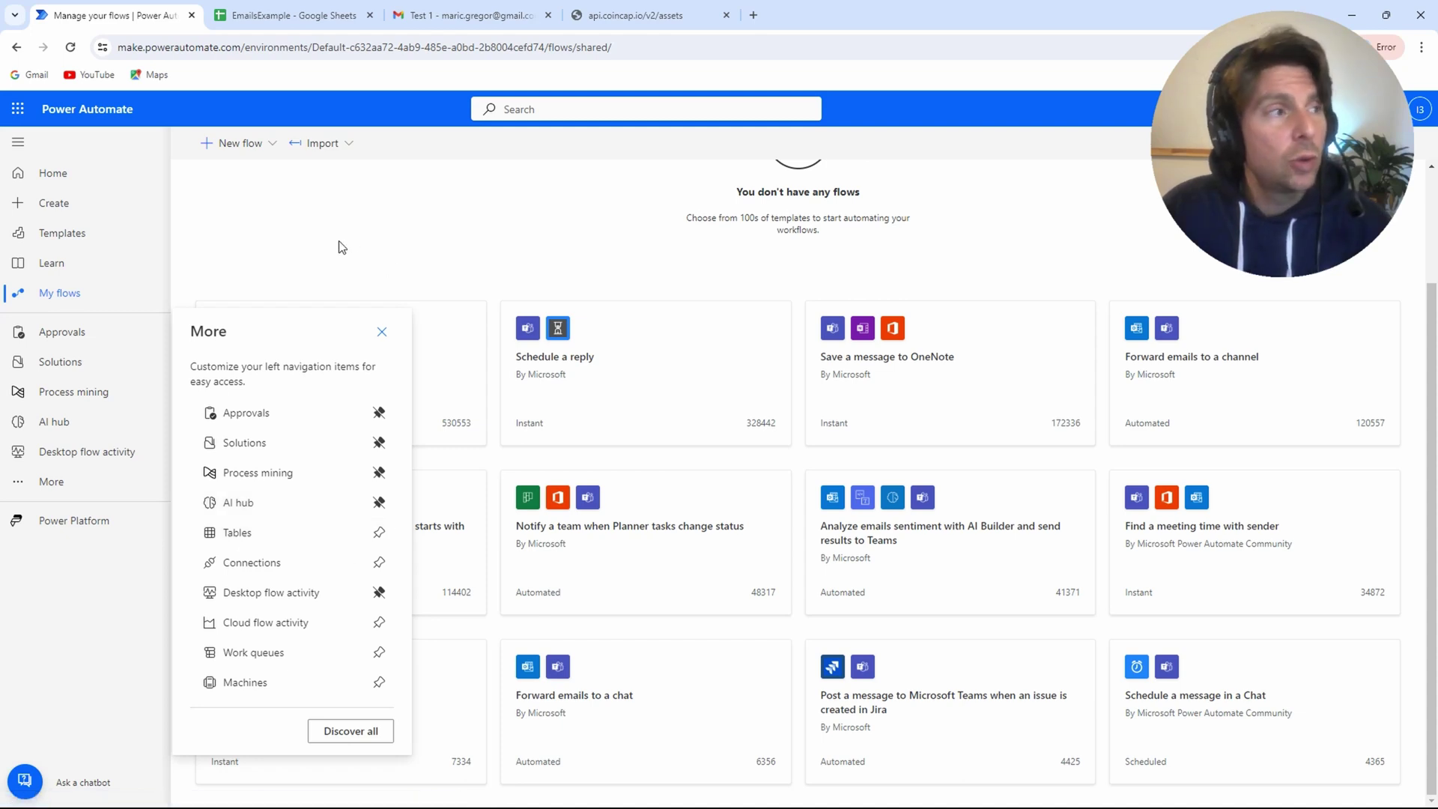
pyautogui.scroll(2, 341, 247)
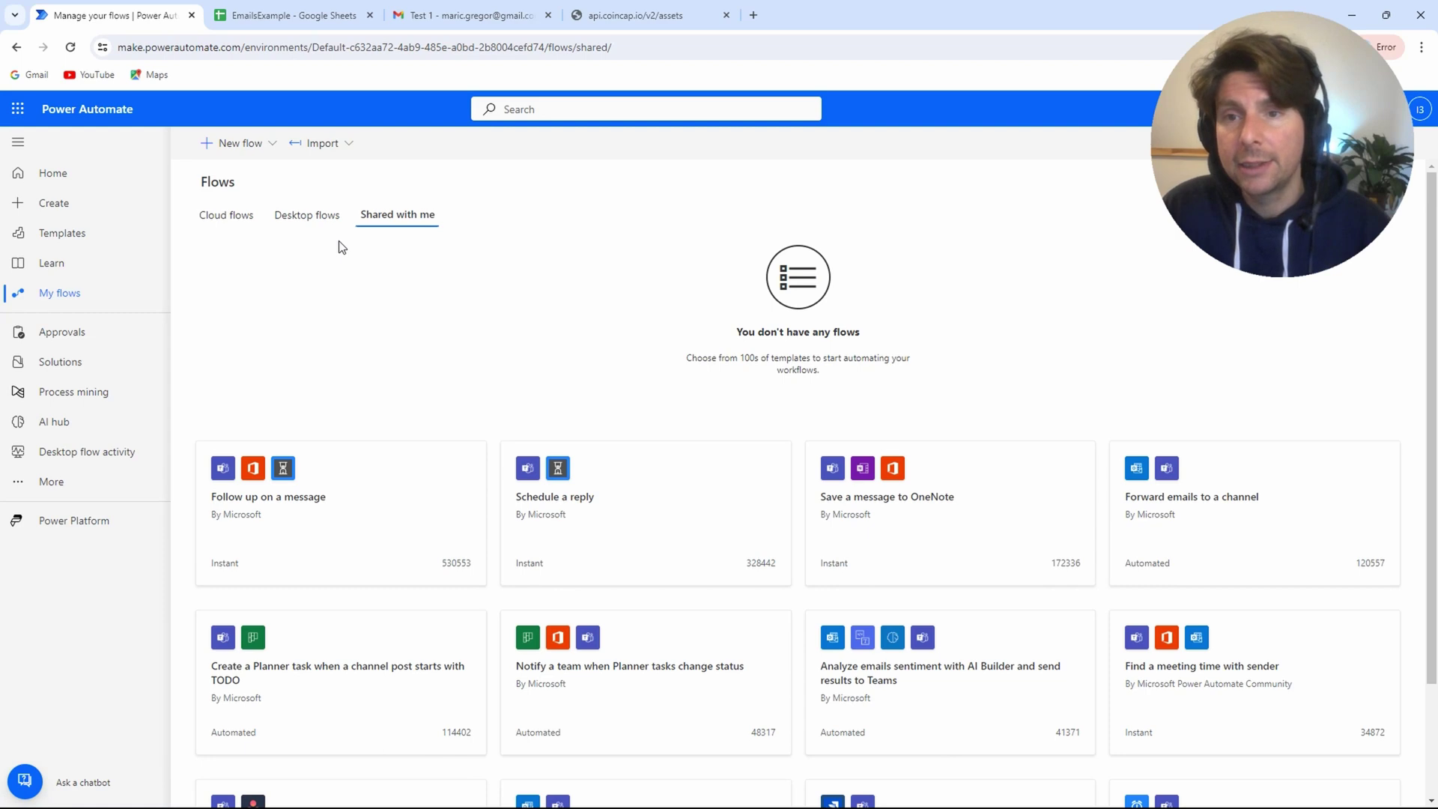